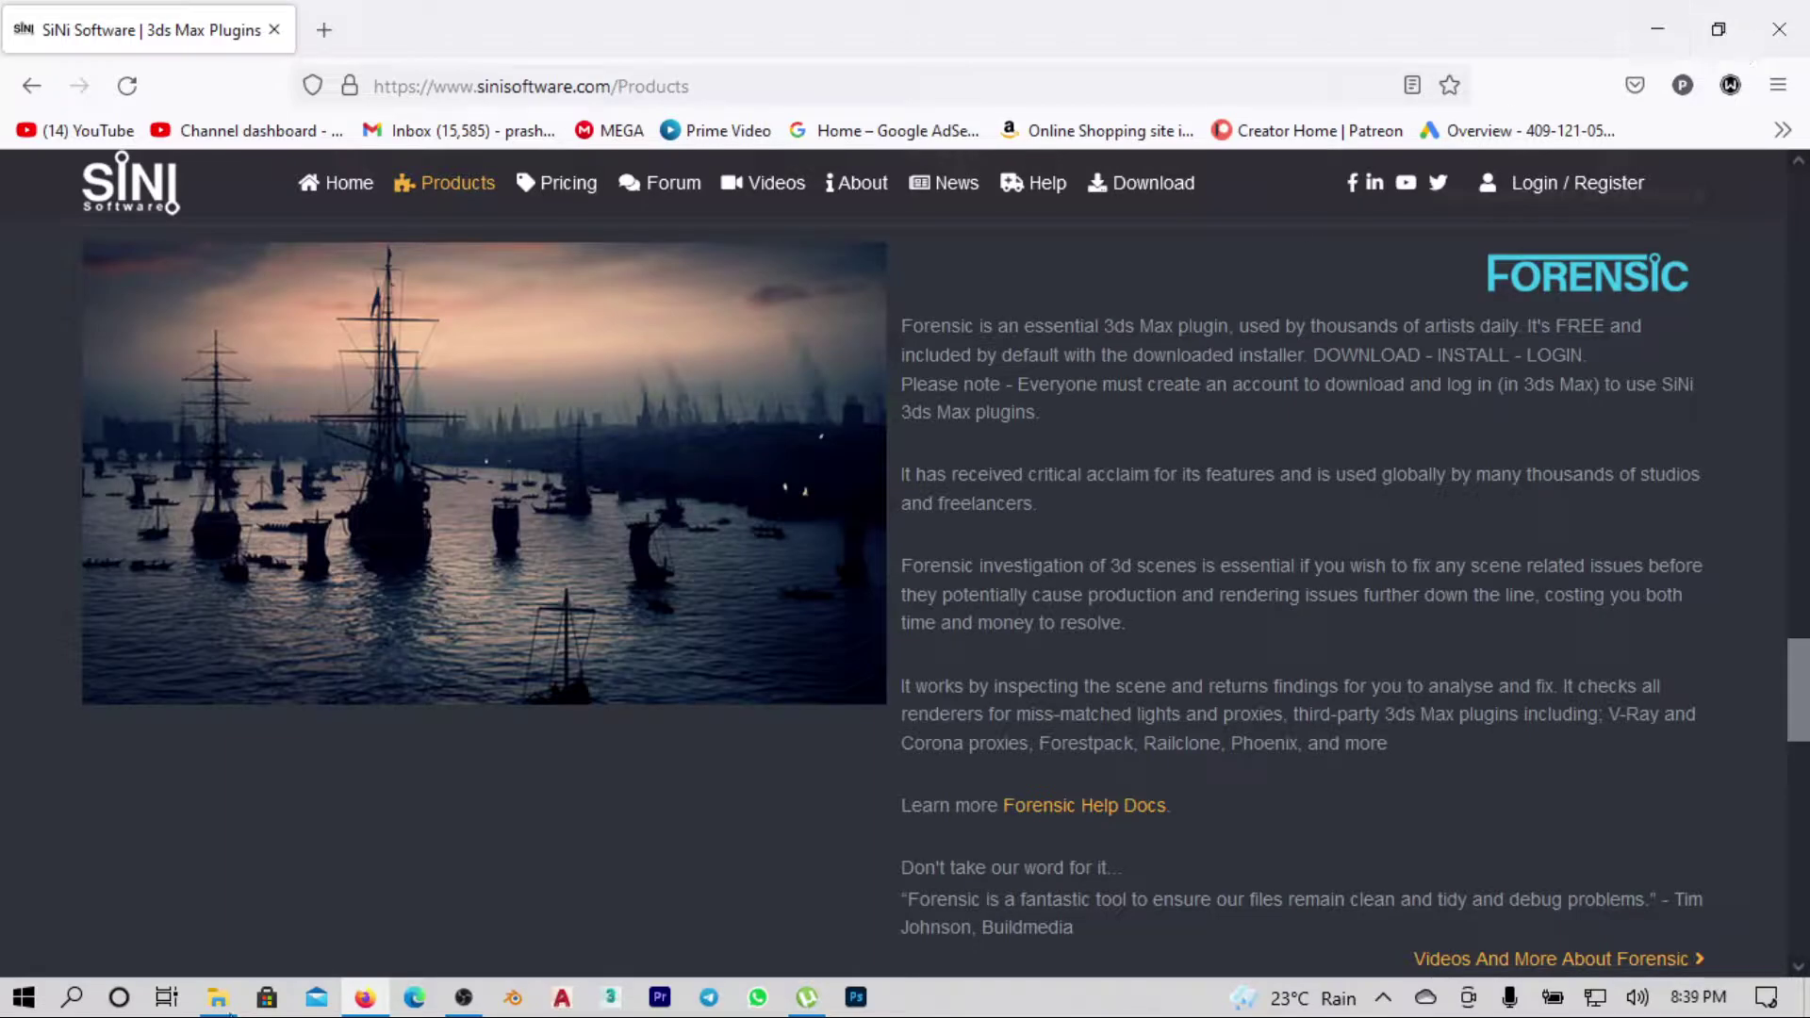
Open the SiNiSoftware folder from the desktop, refresh it, and select the installer file
left_click(1665, 17)
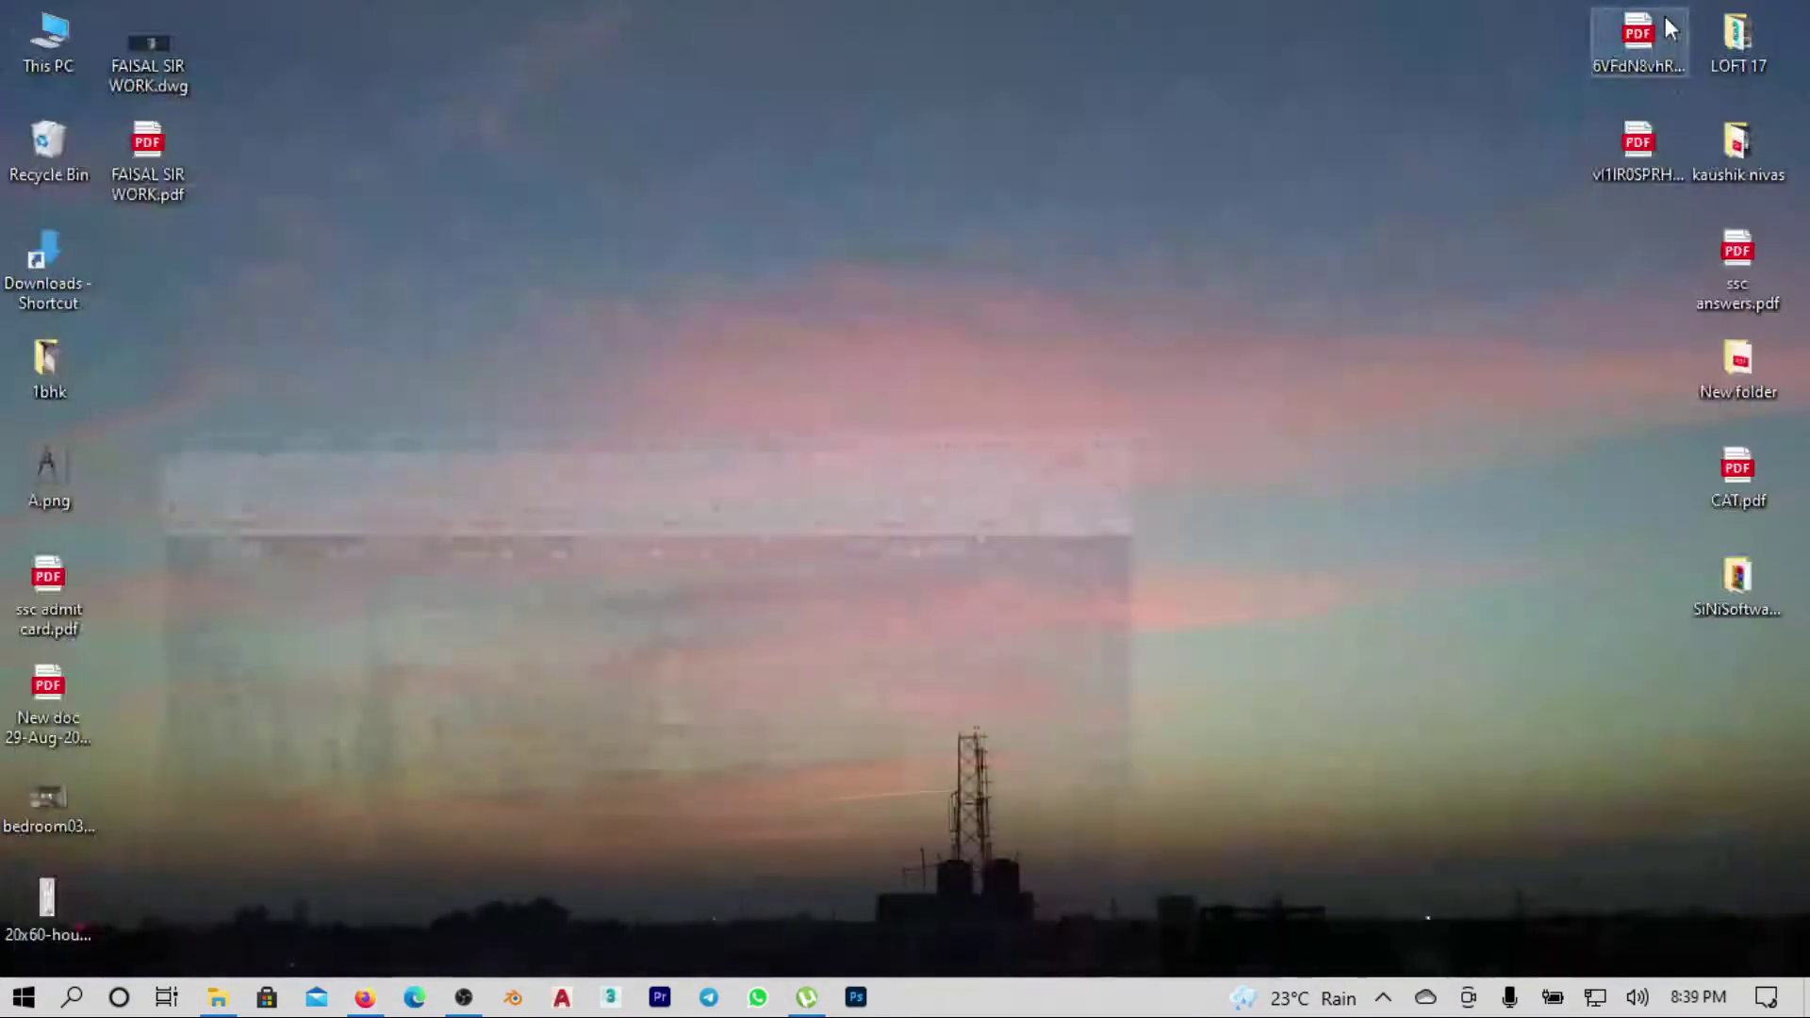
double_click(1743, 594)
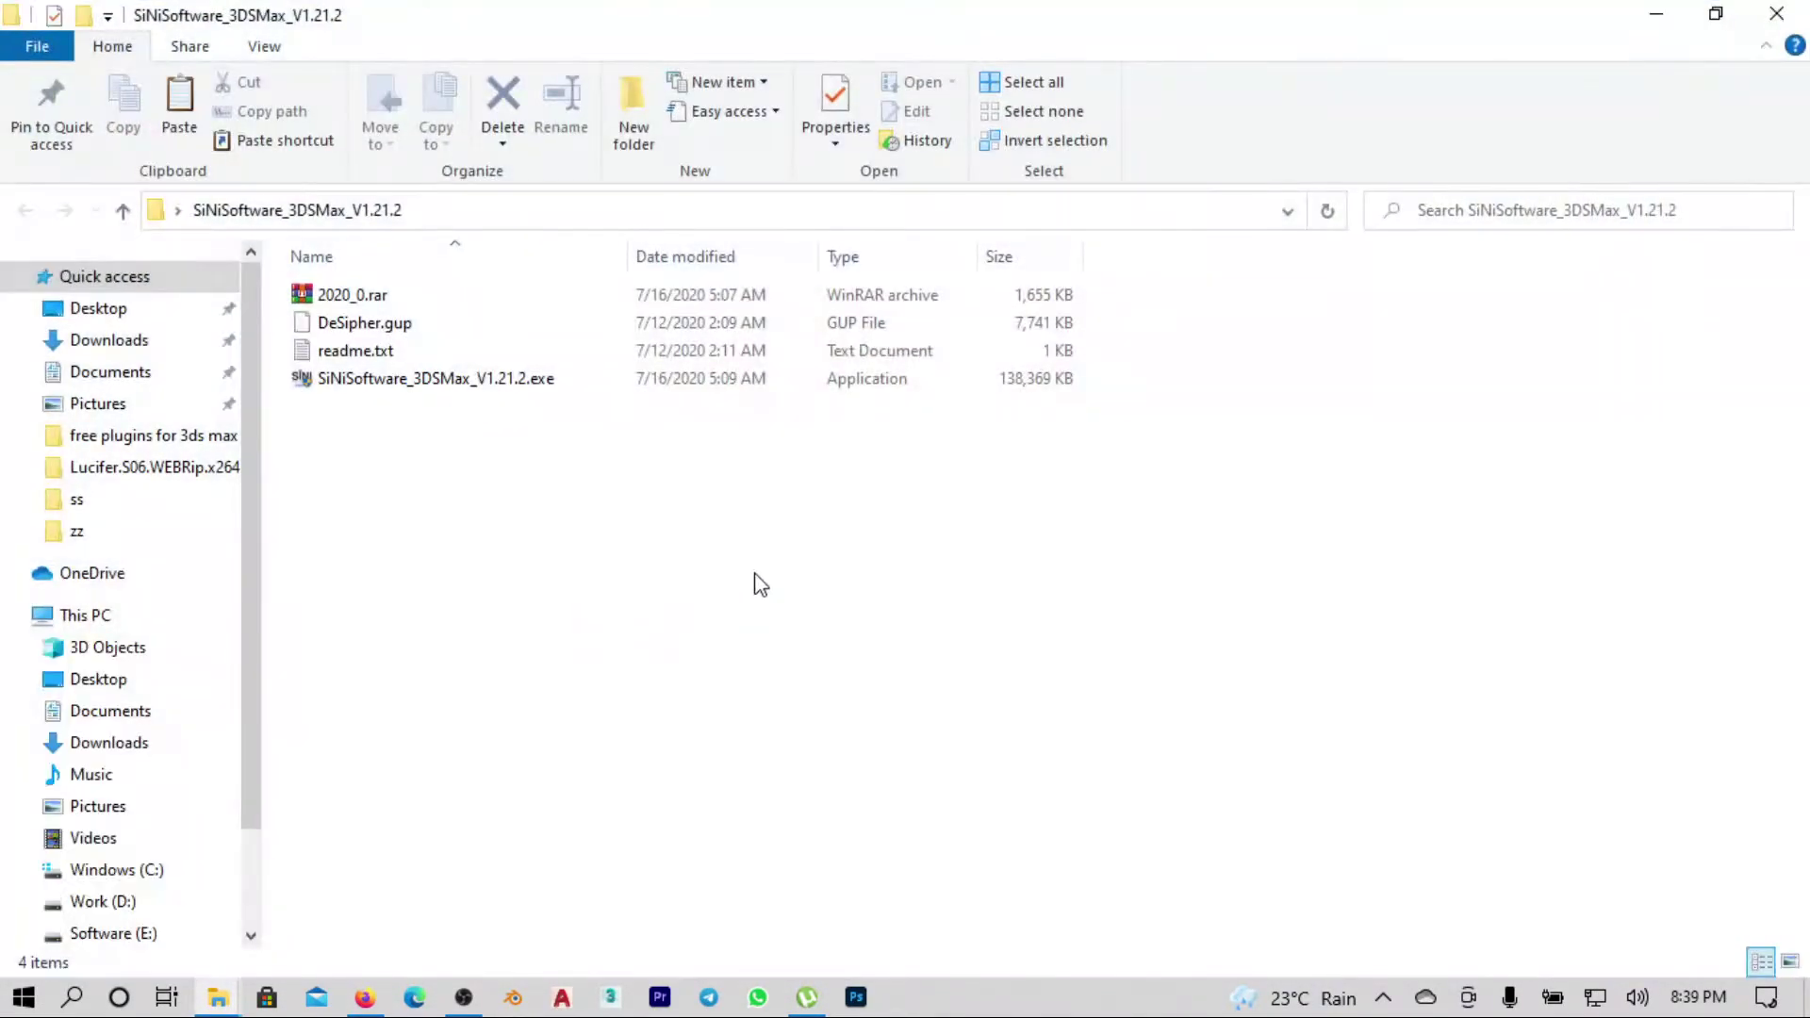
right_click(713, 577)
left_click(736, 684)
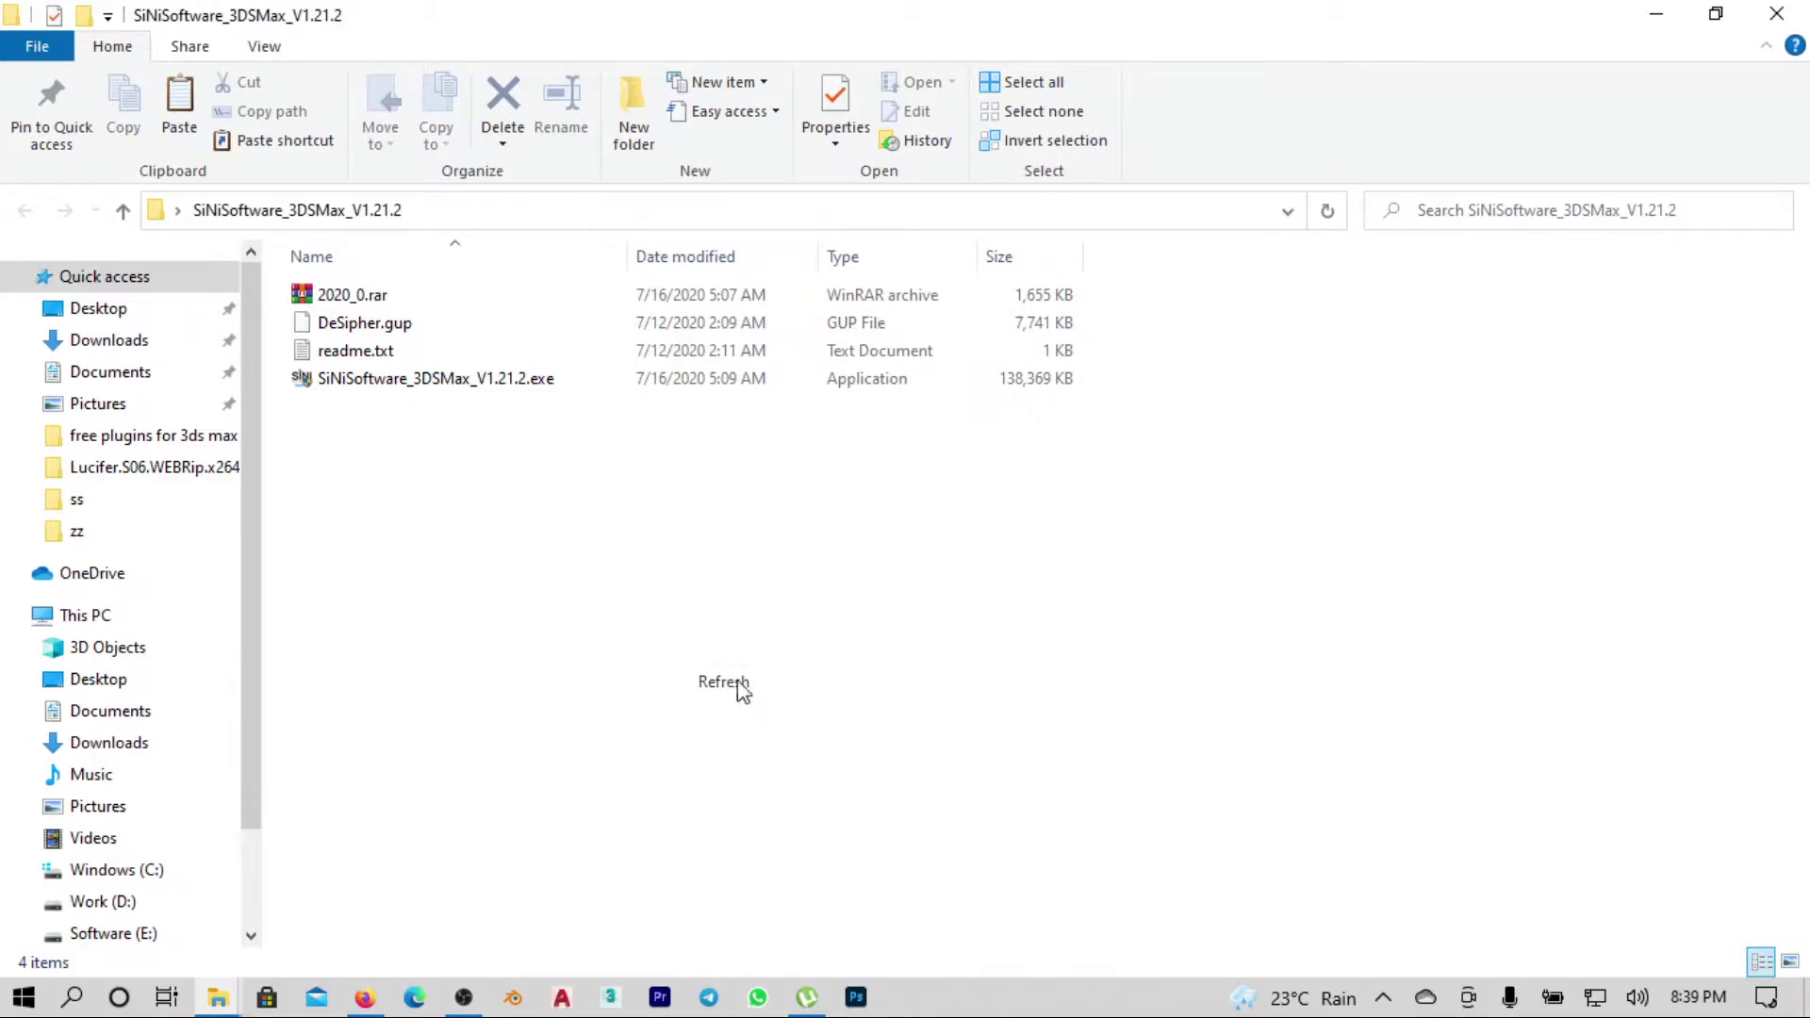
left_click(410, 382)
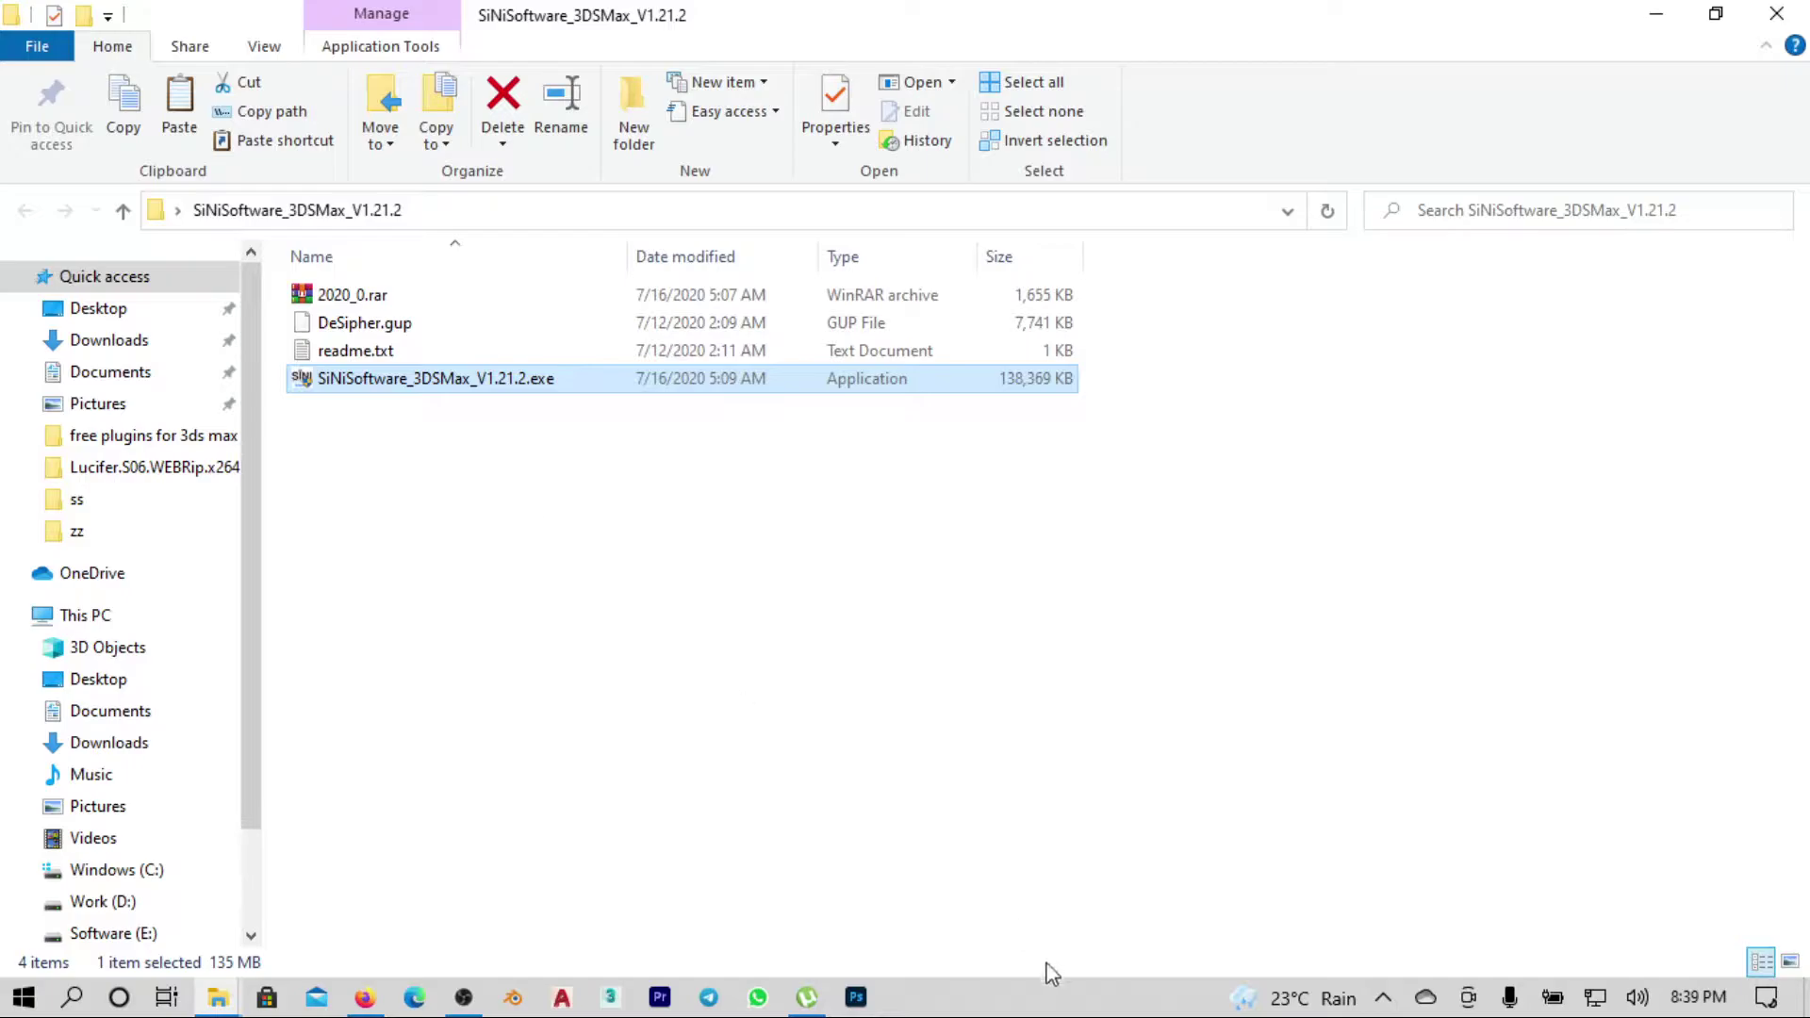
Review Task Manager's app history, startup, performance and process tabs, then close it
right_click(1056, 1005)
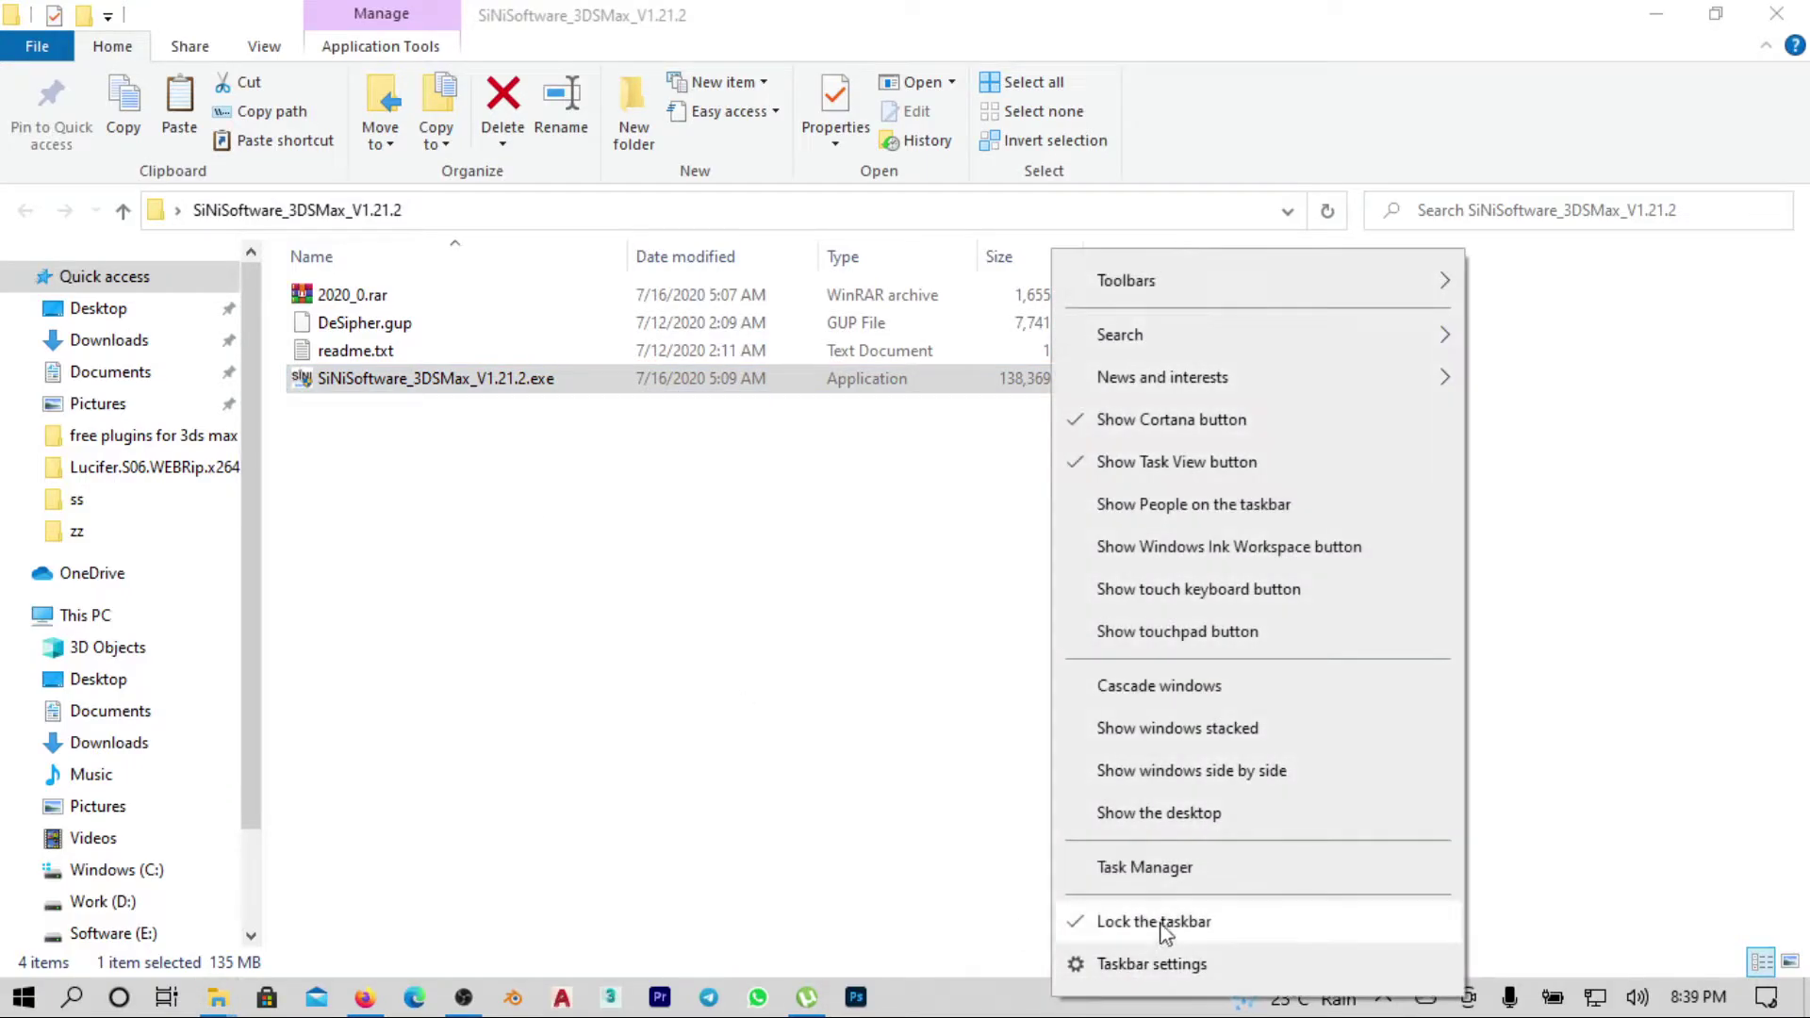
left_click(1190, 868)
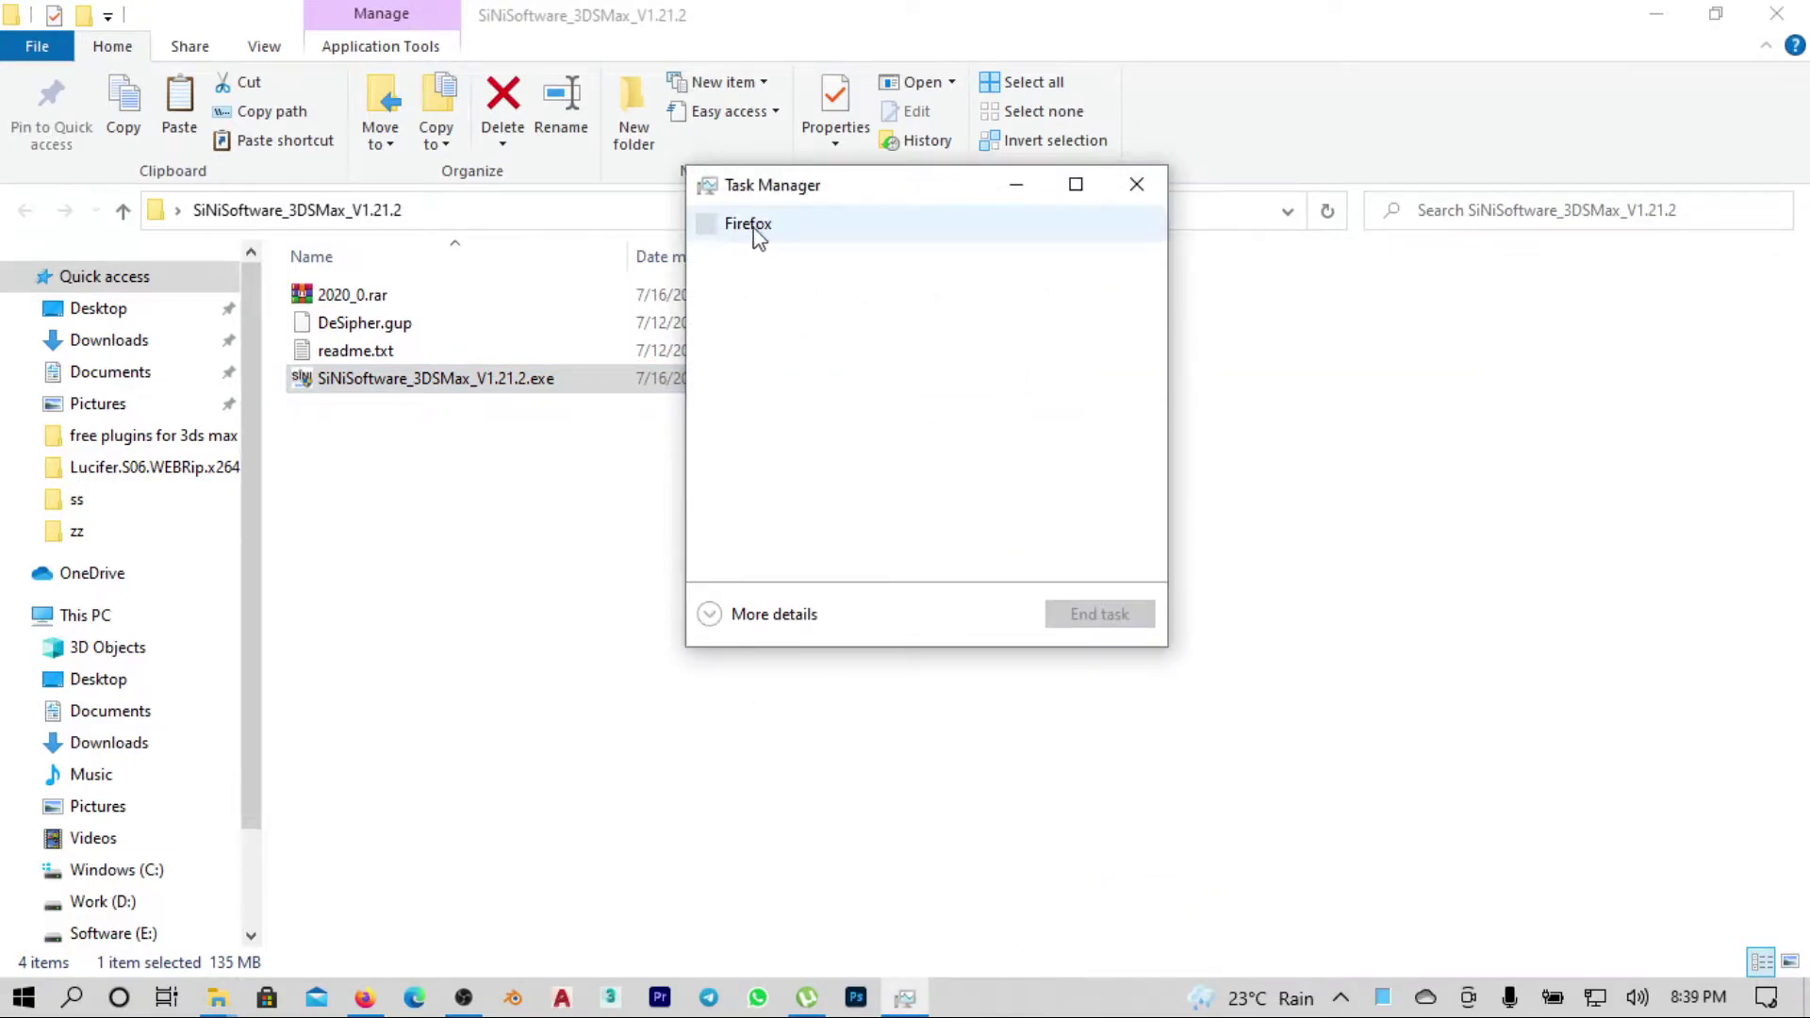
left_click(766, 615)
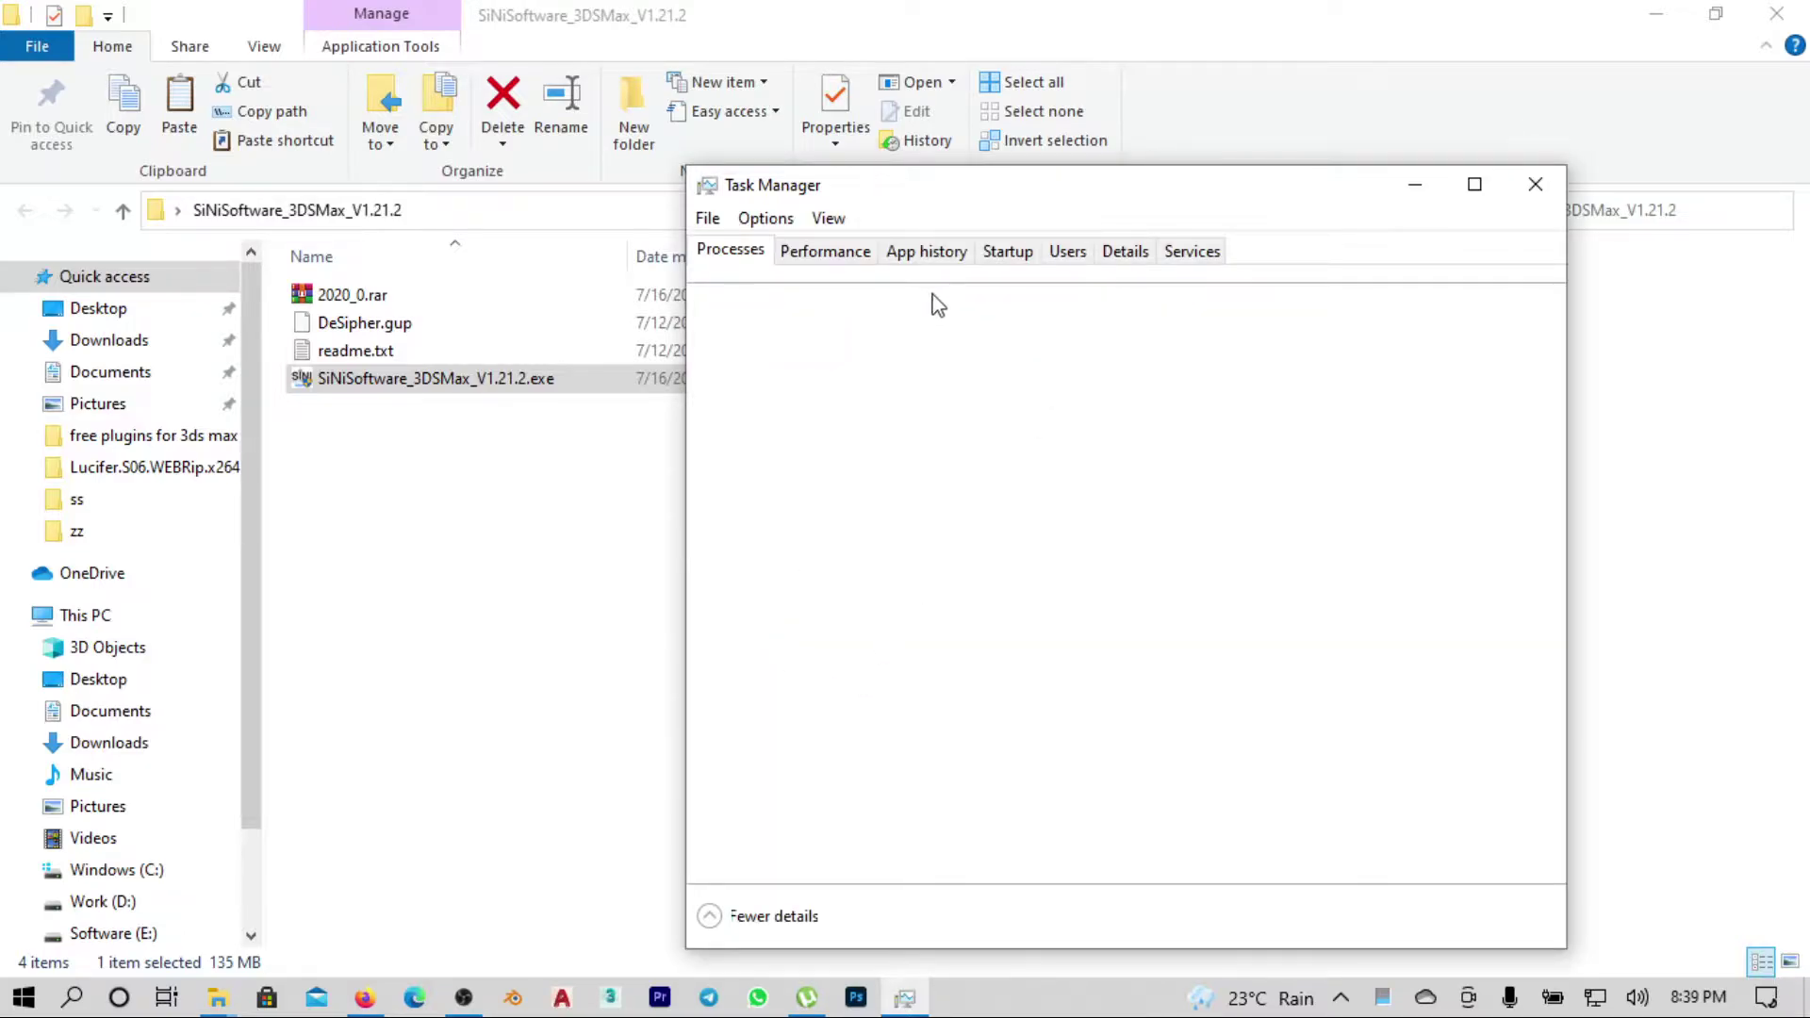
left_click(934, 253)
left_click(1007, 255)
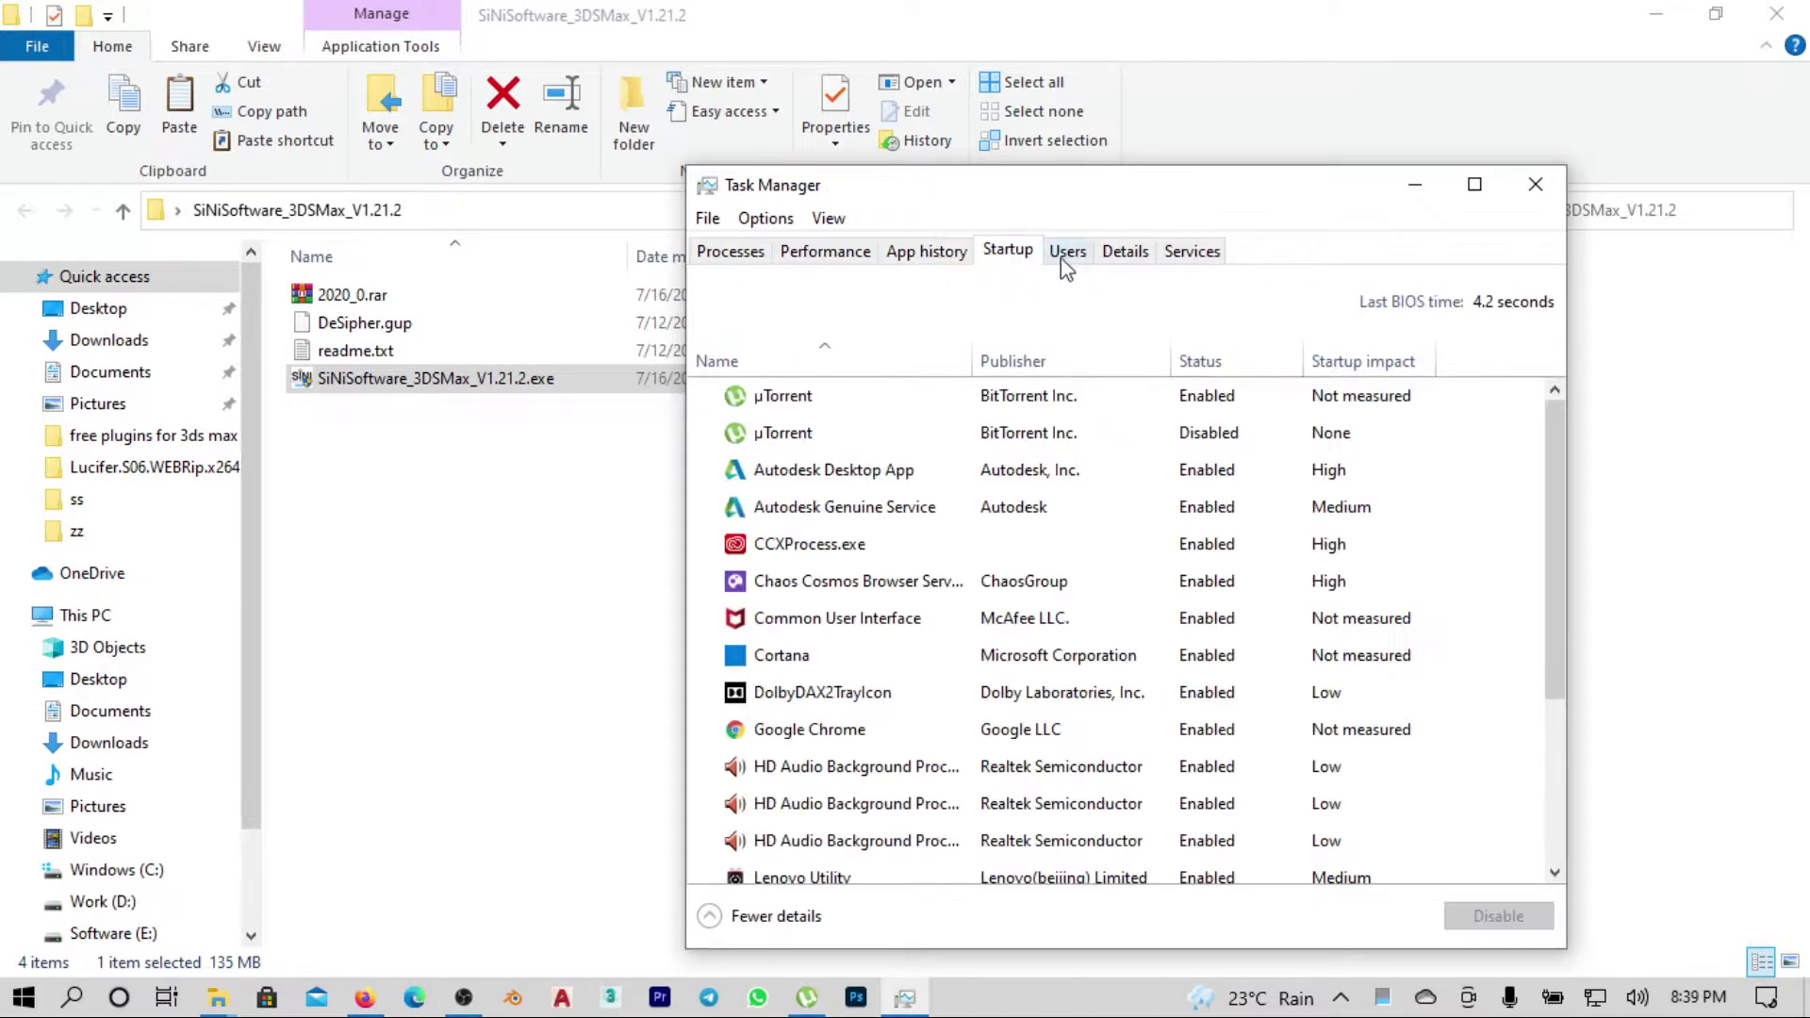
left_click(826, 251)
left_click(745, 250)
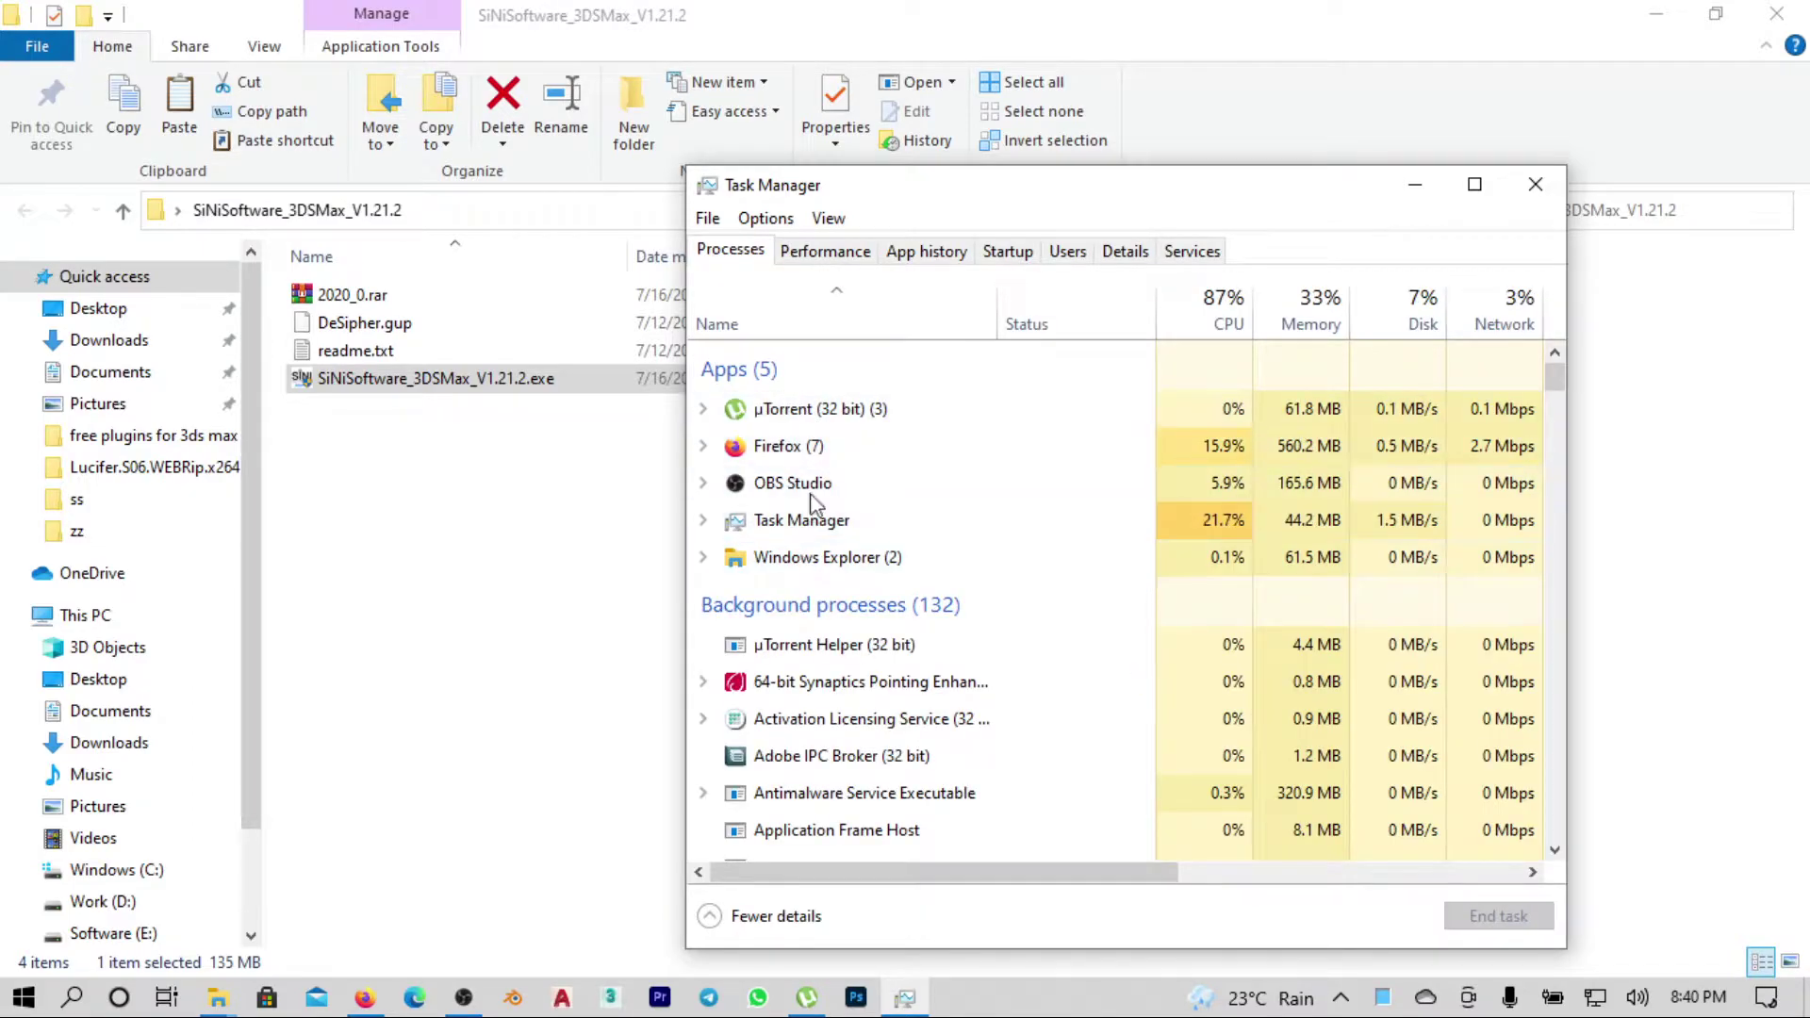
left_click(1536, 184)
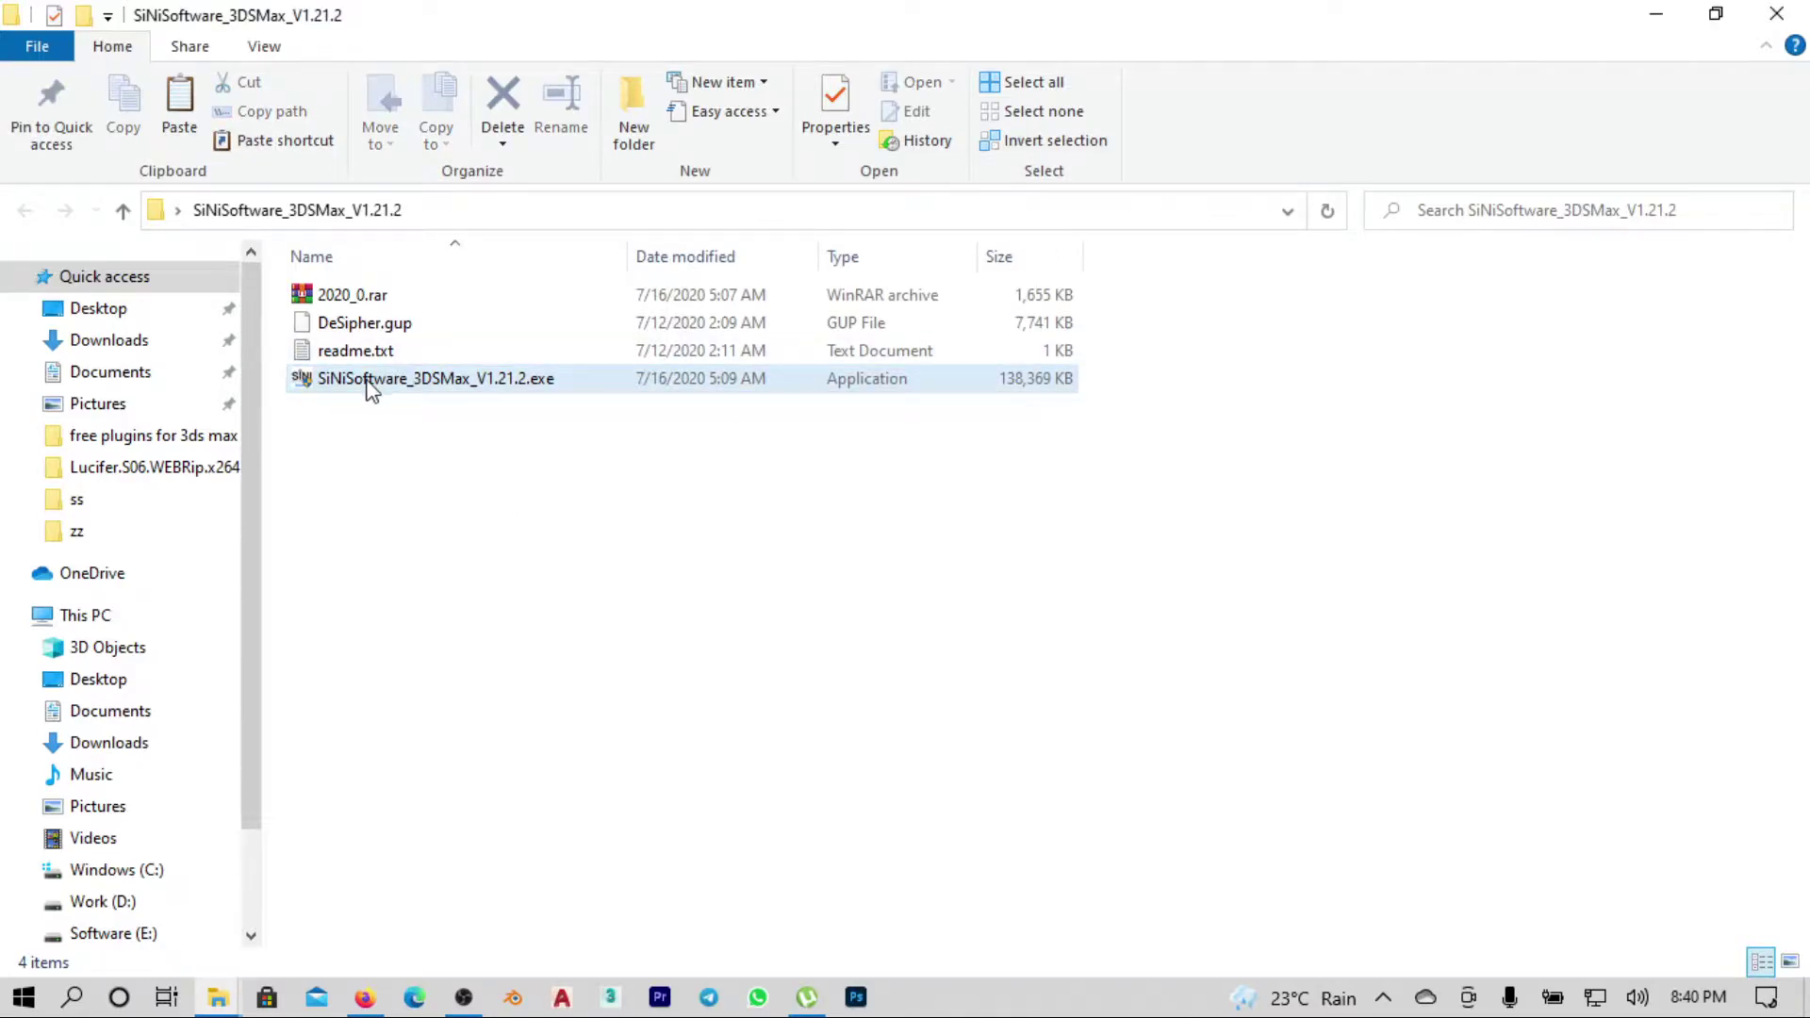
left_click(370, 386)
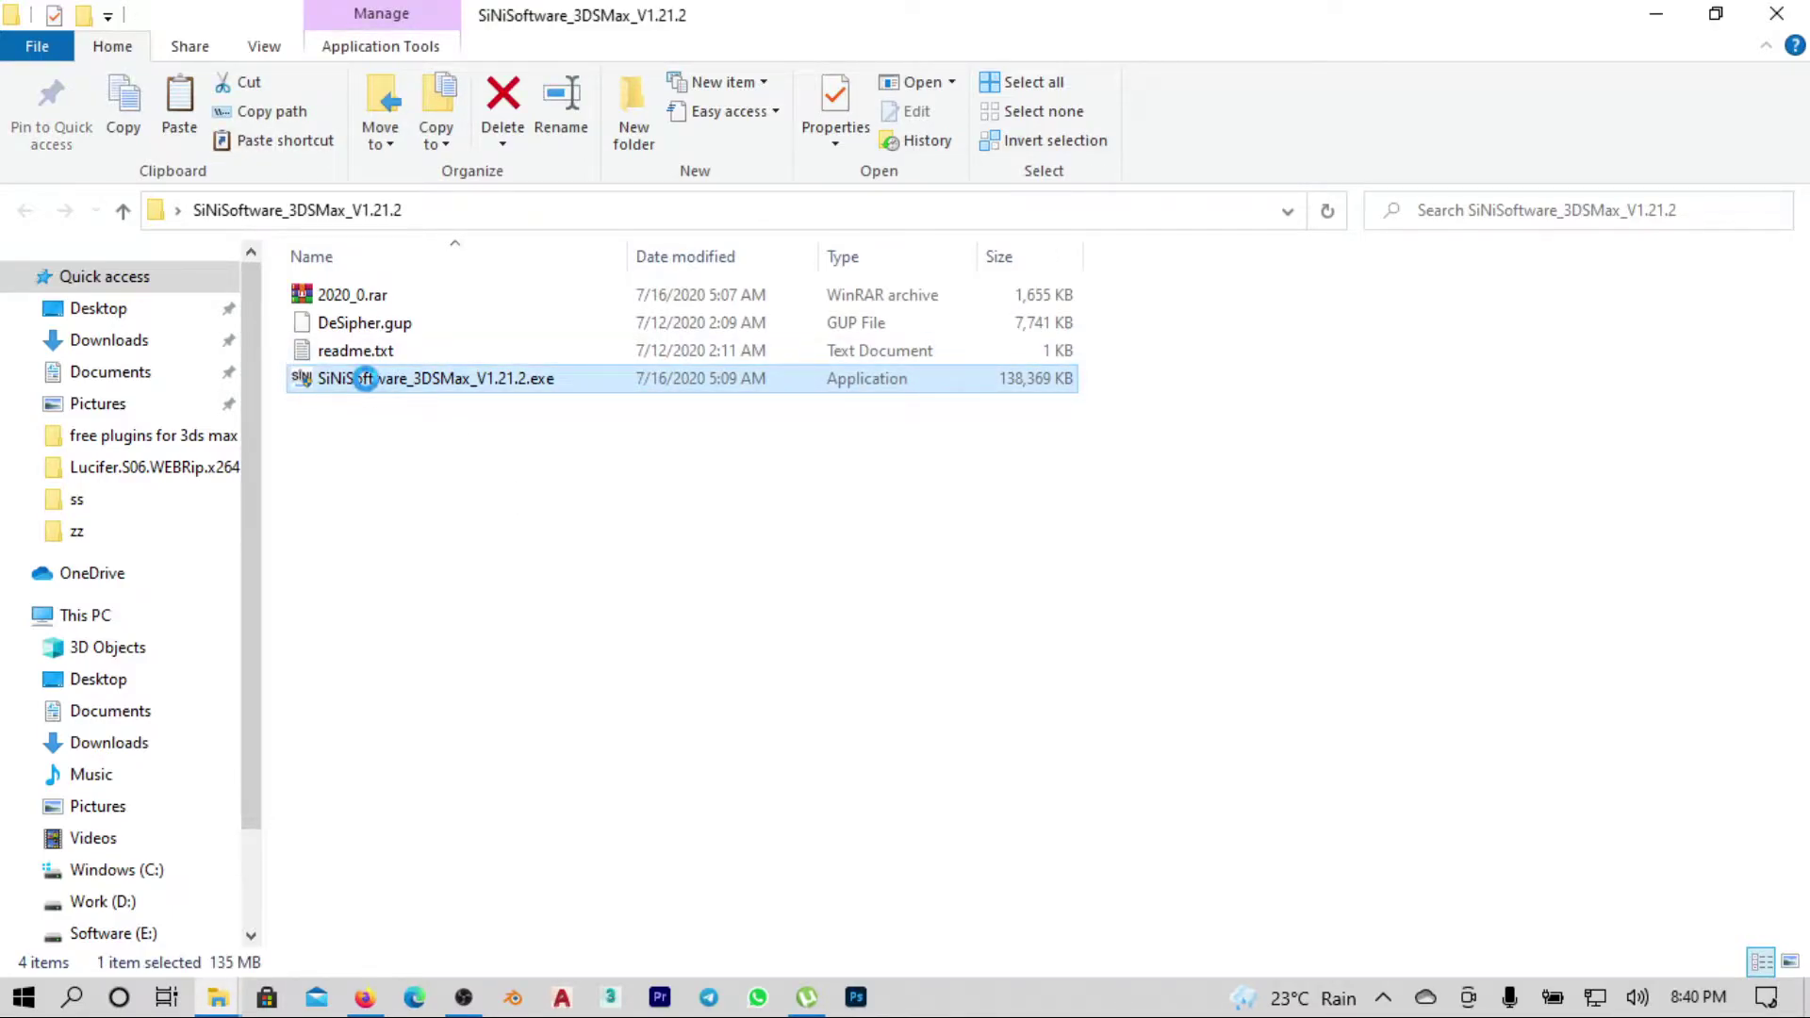
Run the SiNi setup as administrator, accept the licence, and install the plugins for 3ds Max 2021
right_click(367, 379)
left_click(545, 298)
left_click(832, 794)
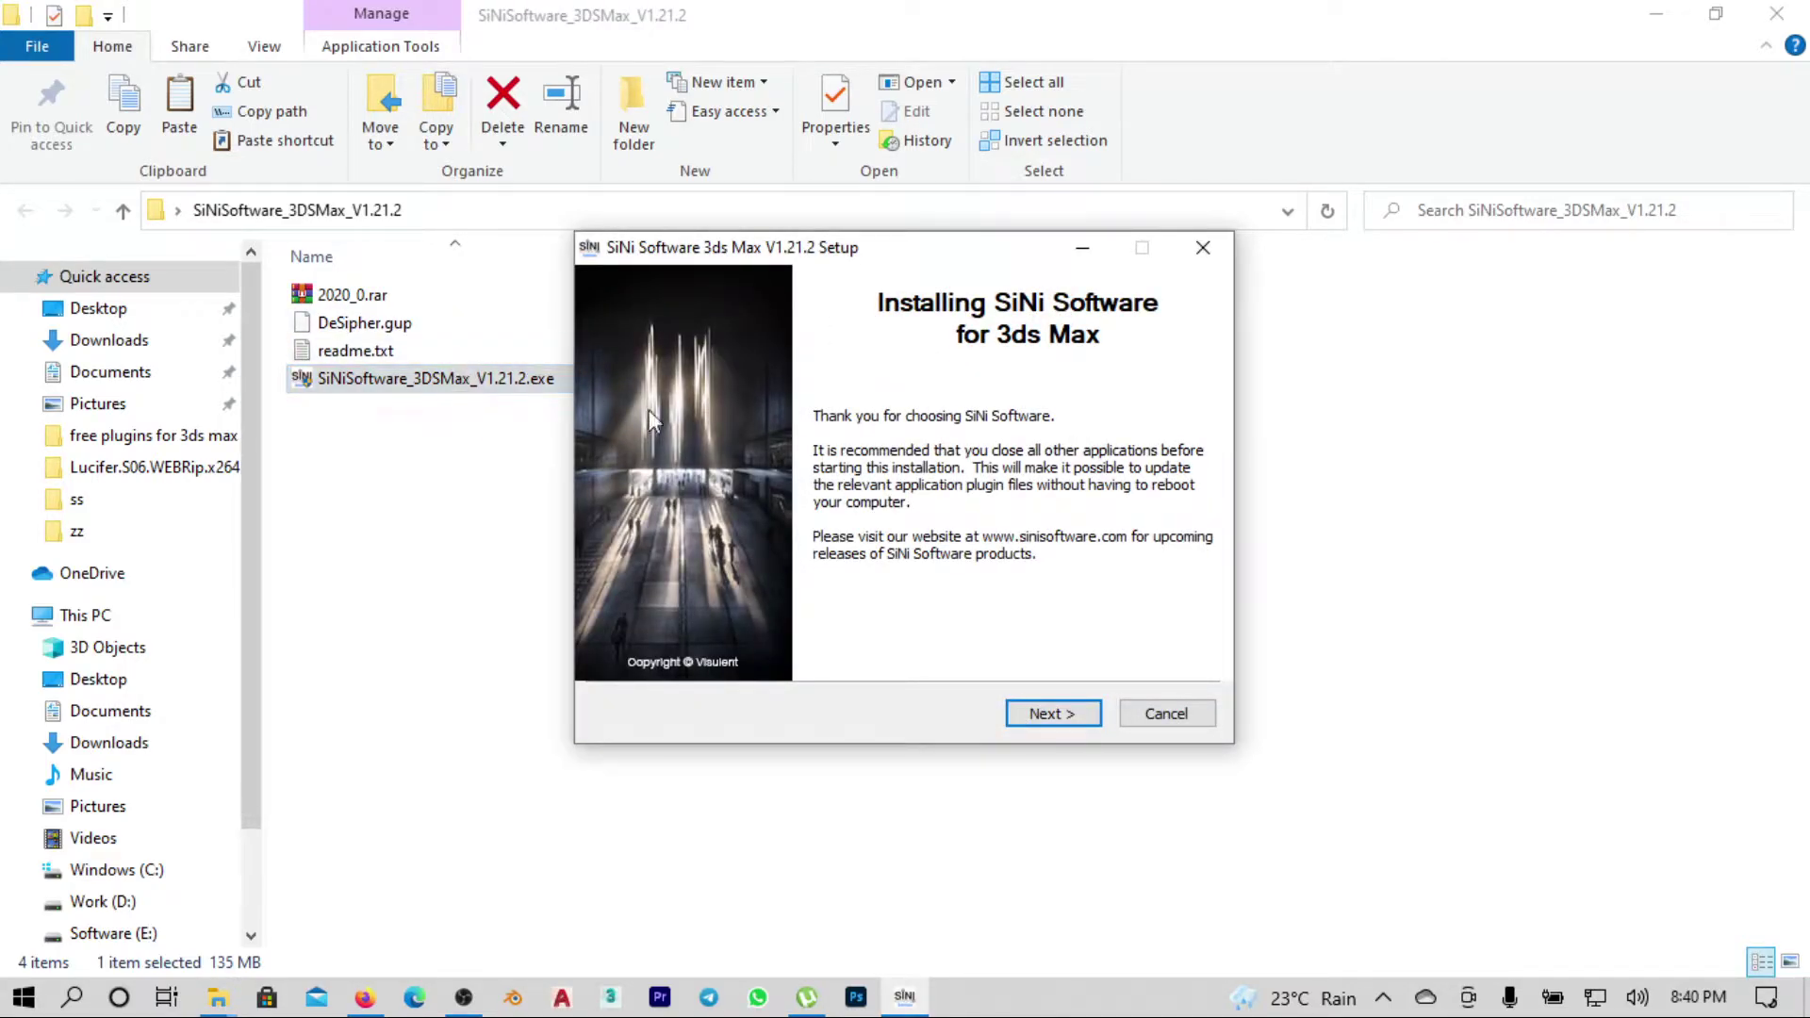
left_click(1048, 715)
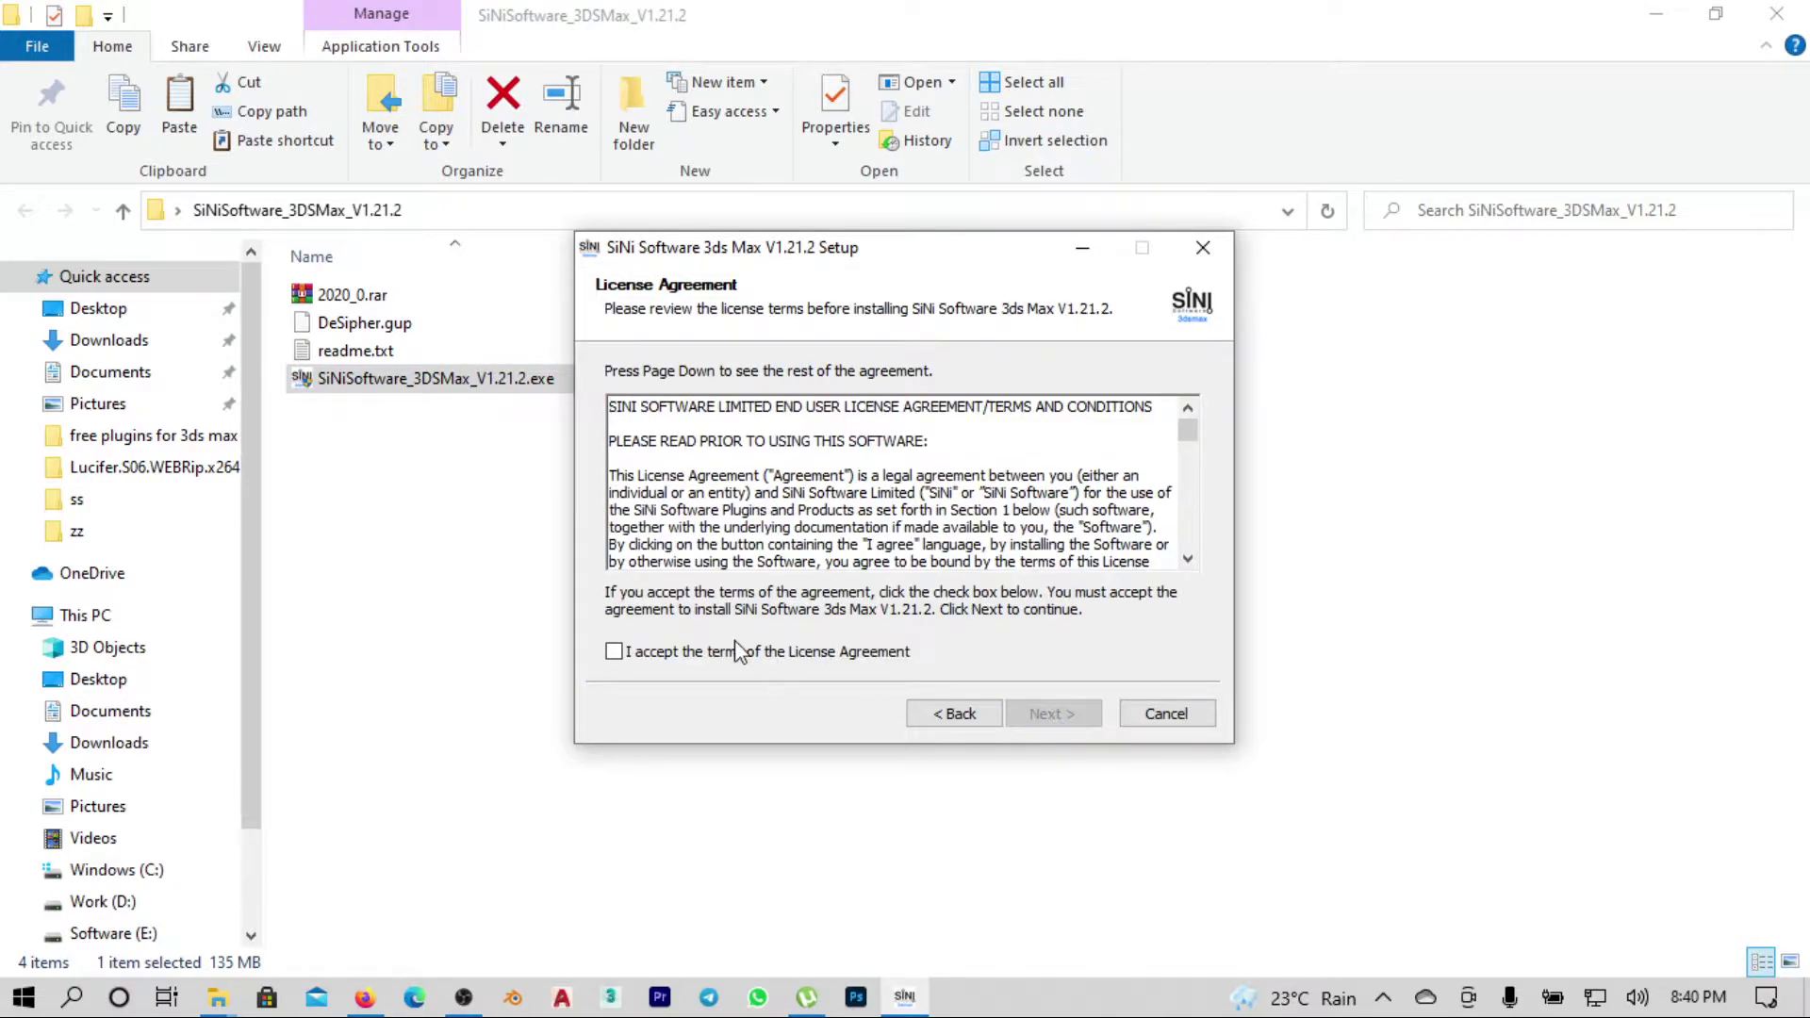
left_click(740, 652)
left_click(1071, 714)
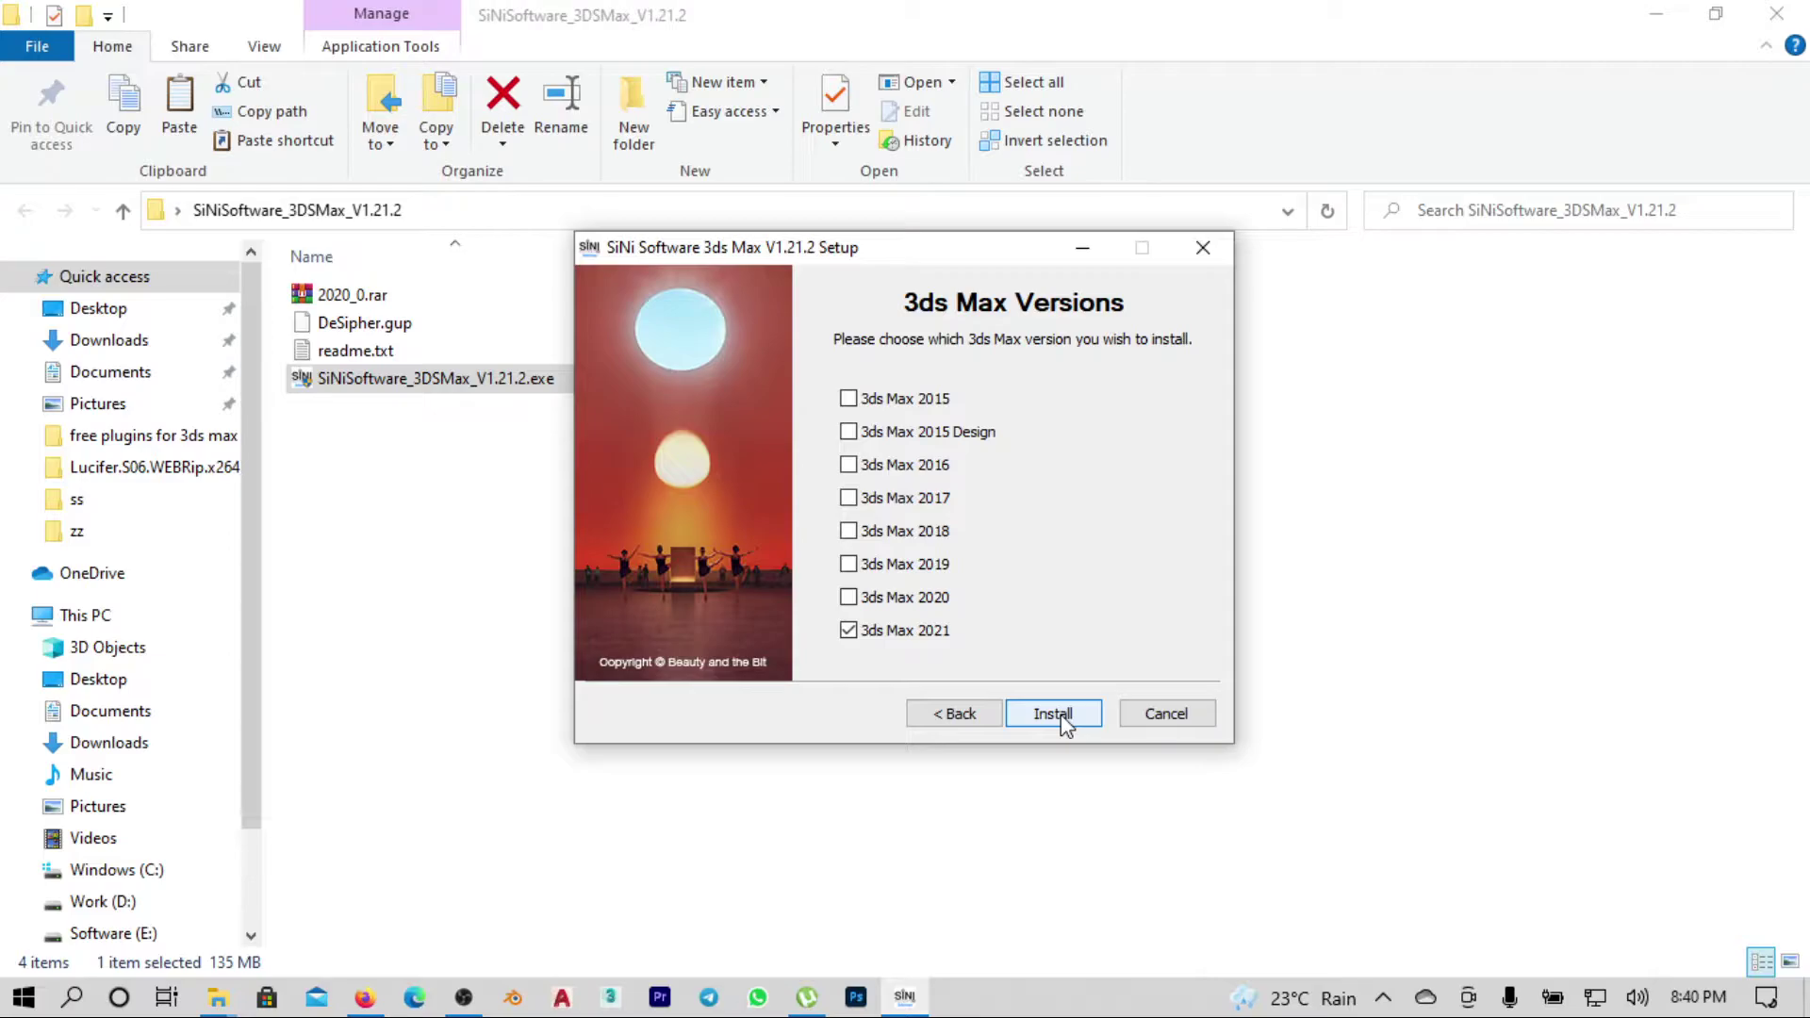
left_click(1054, 715)
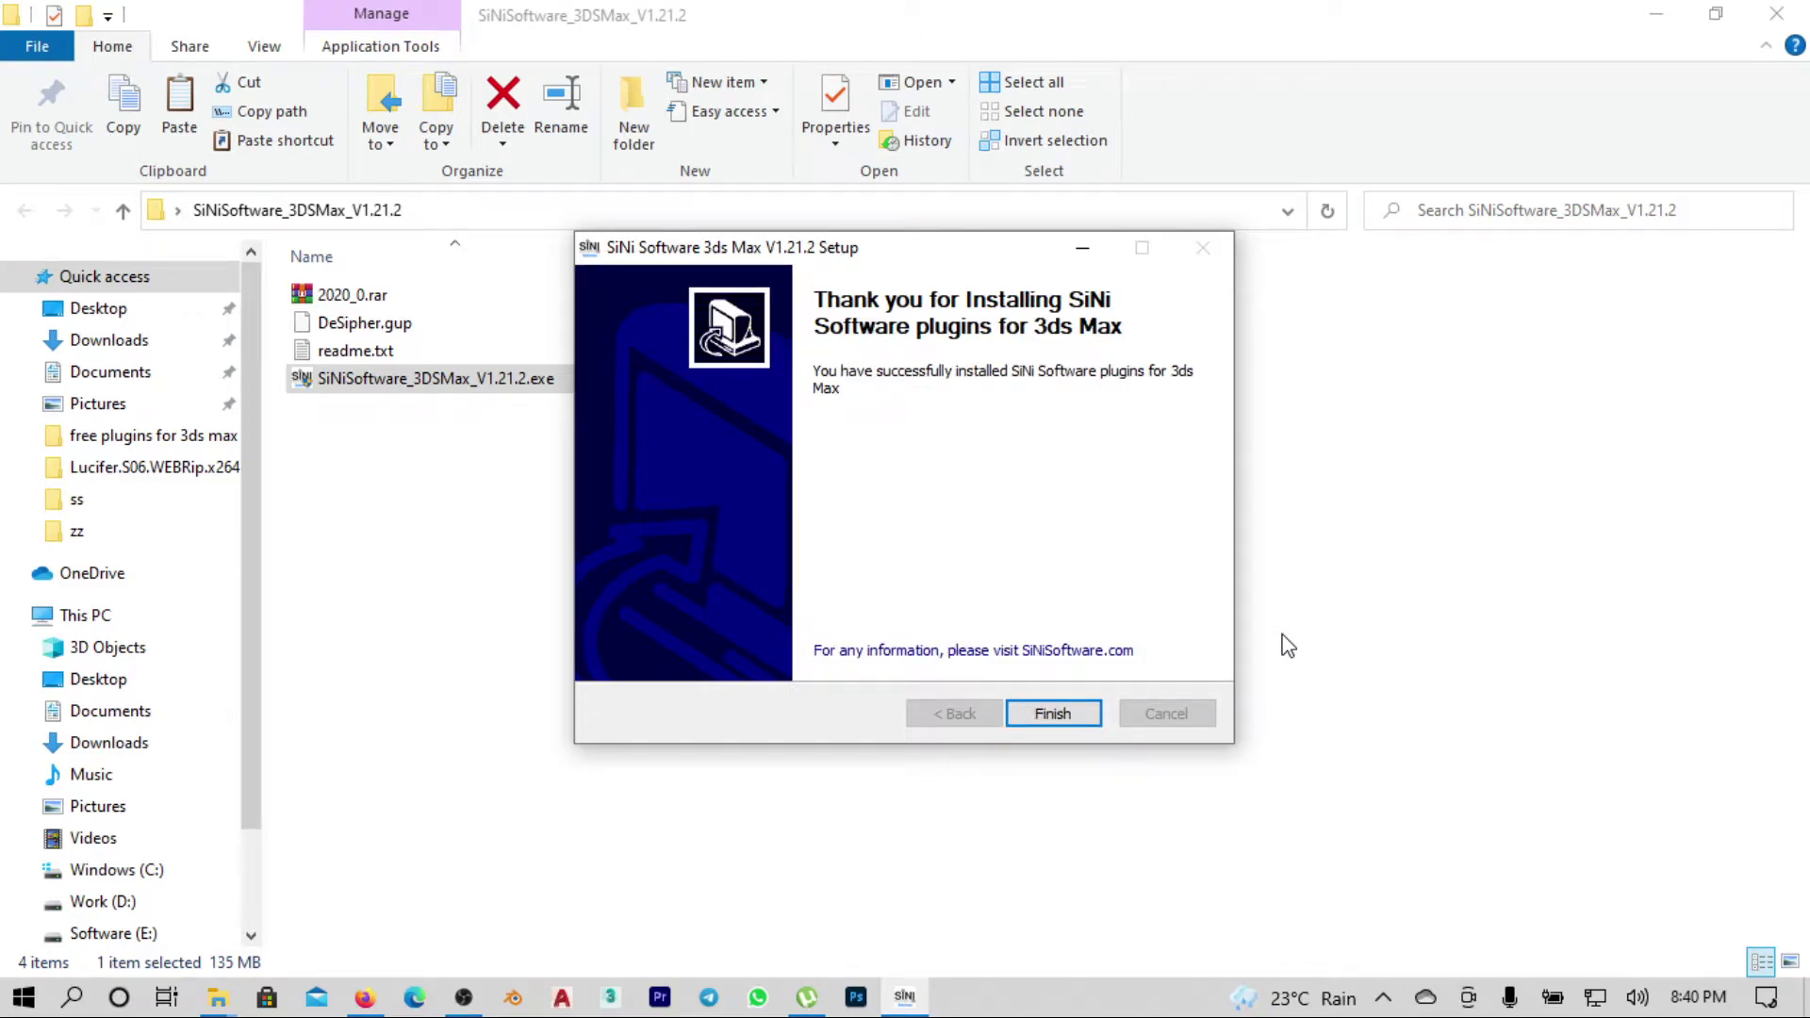
left_click(1073, 718)
right_click(436, 556)
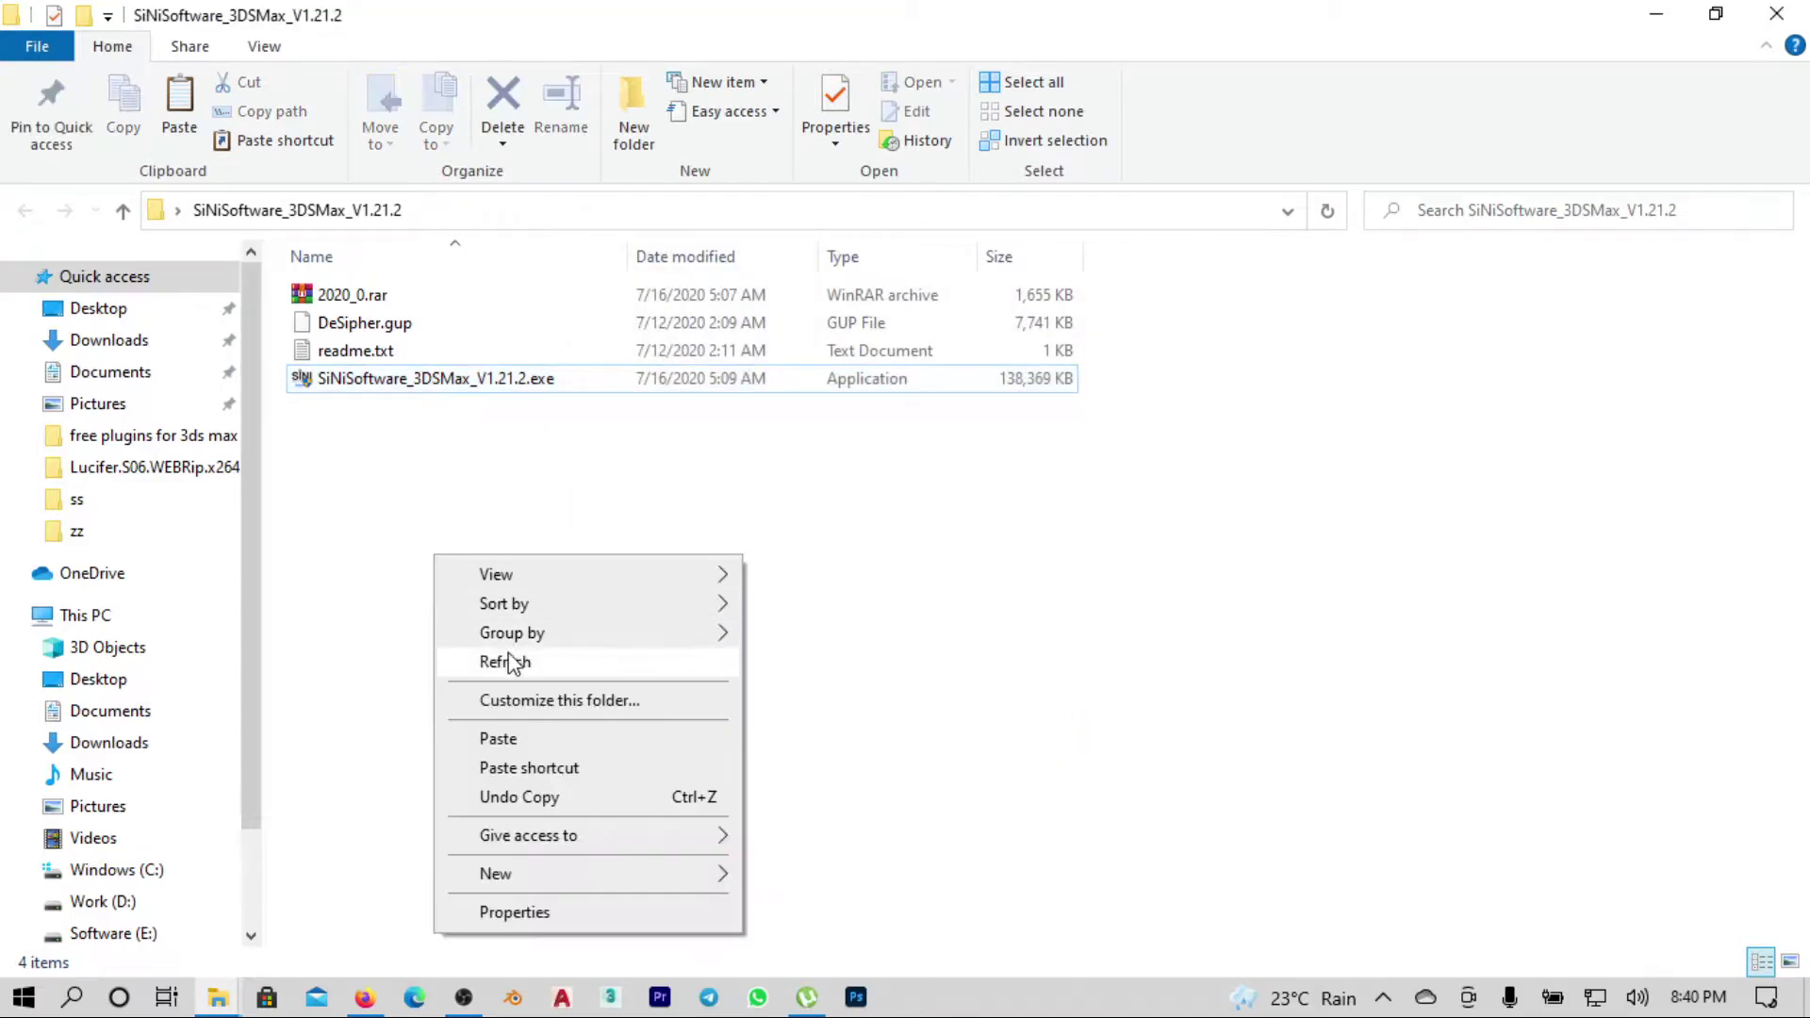
left_click(506, 661)
double_click(425, 350)
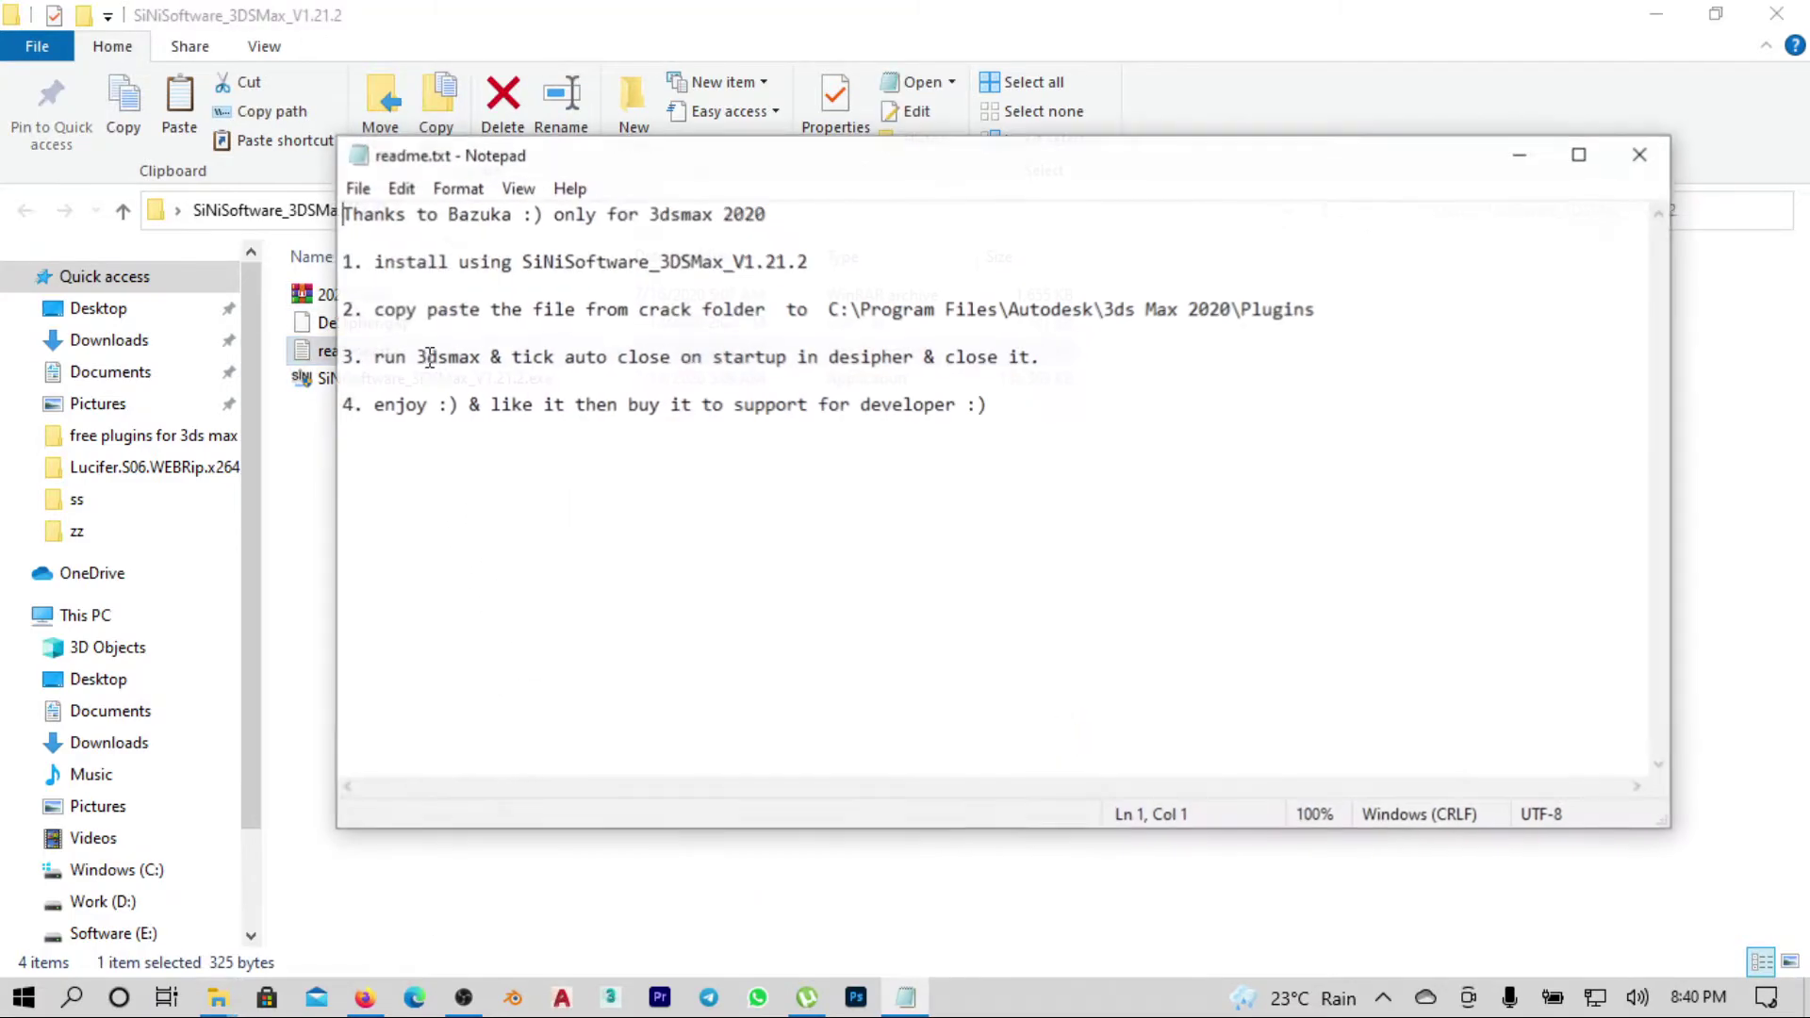
left_click(1642, 156)
left_click(382, 324)
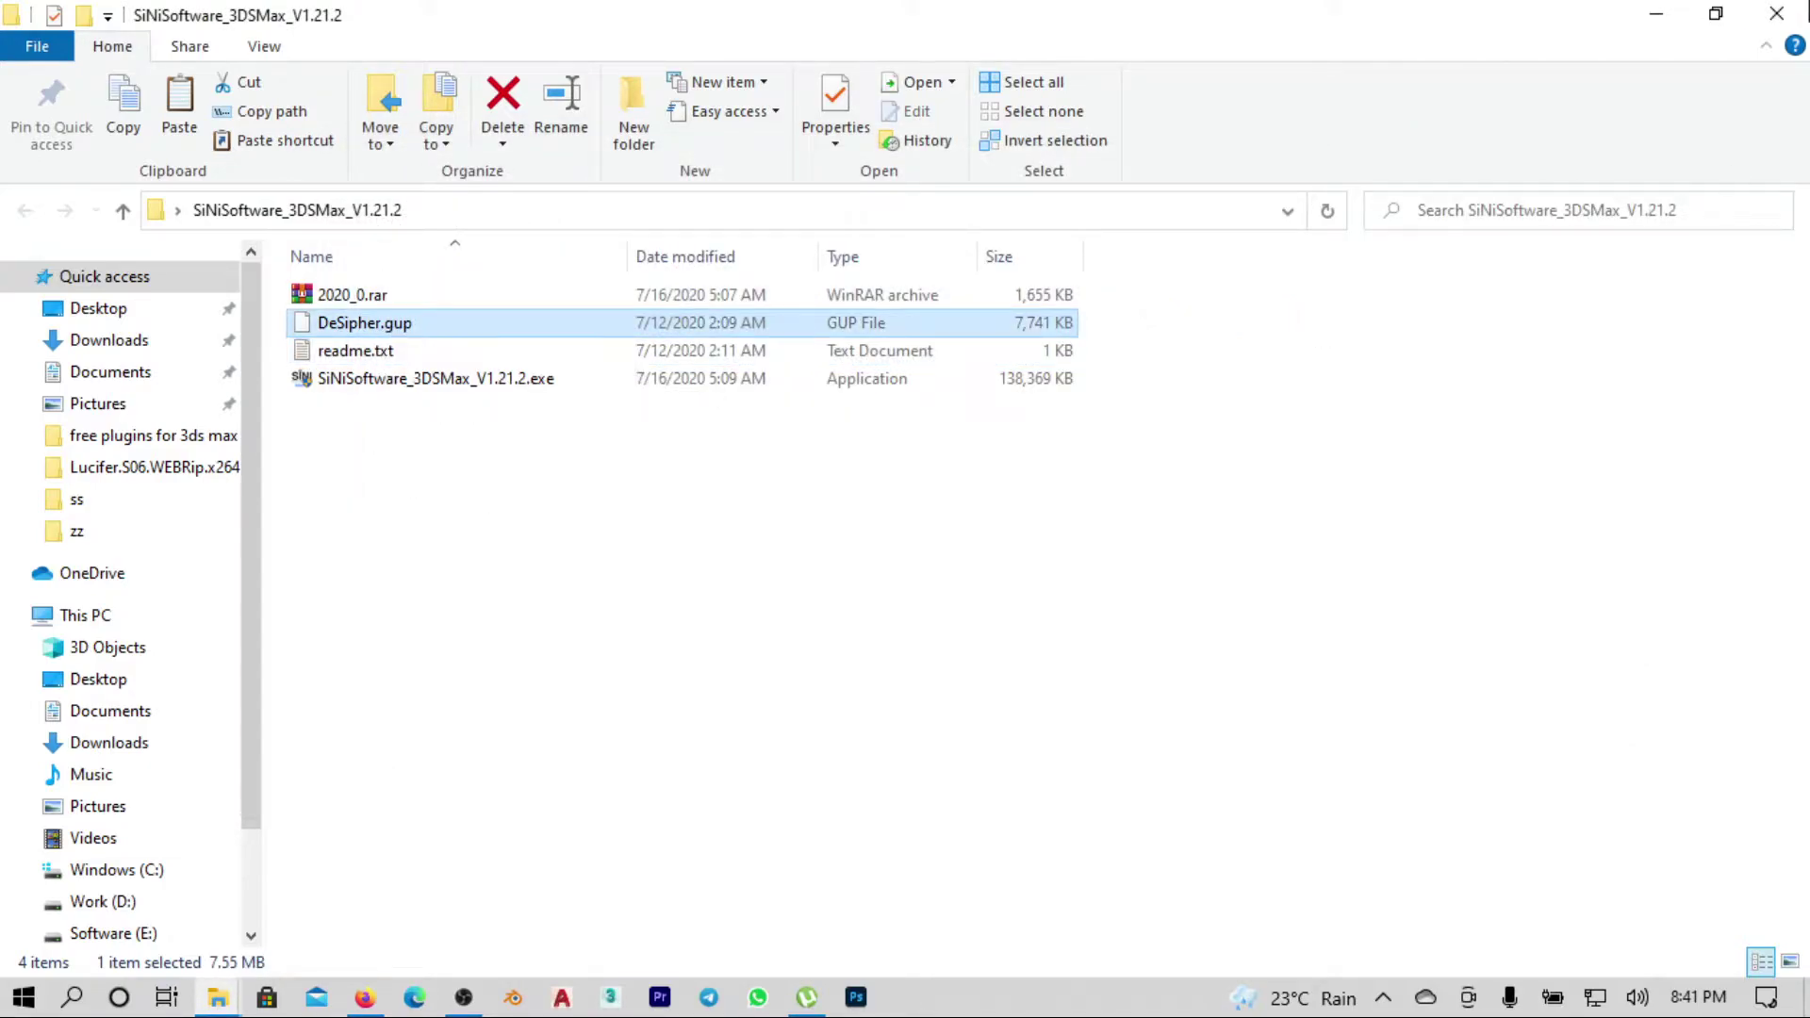
Navigate to Software (E:) > Autodesk > 3ds Max 2021 > Plugins
left_click(1654, 19)
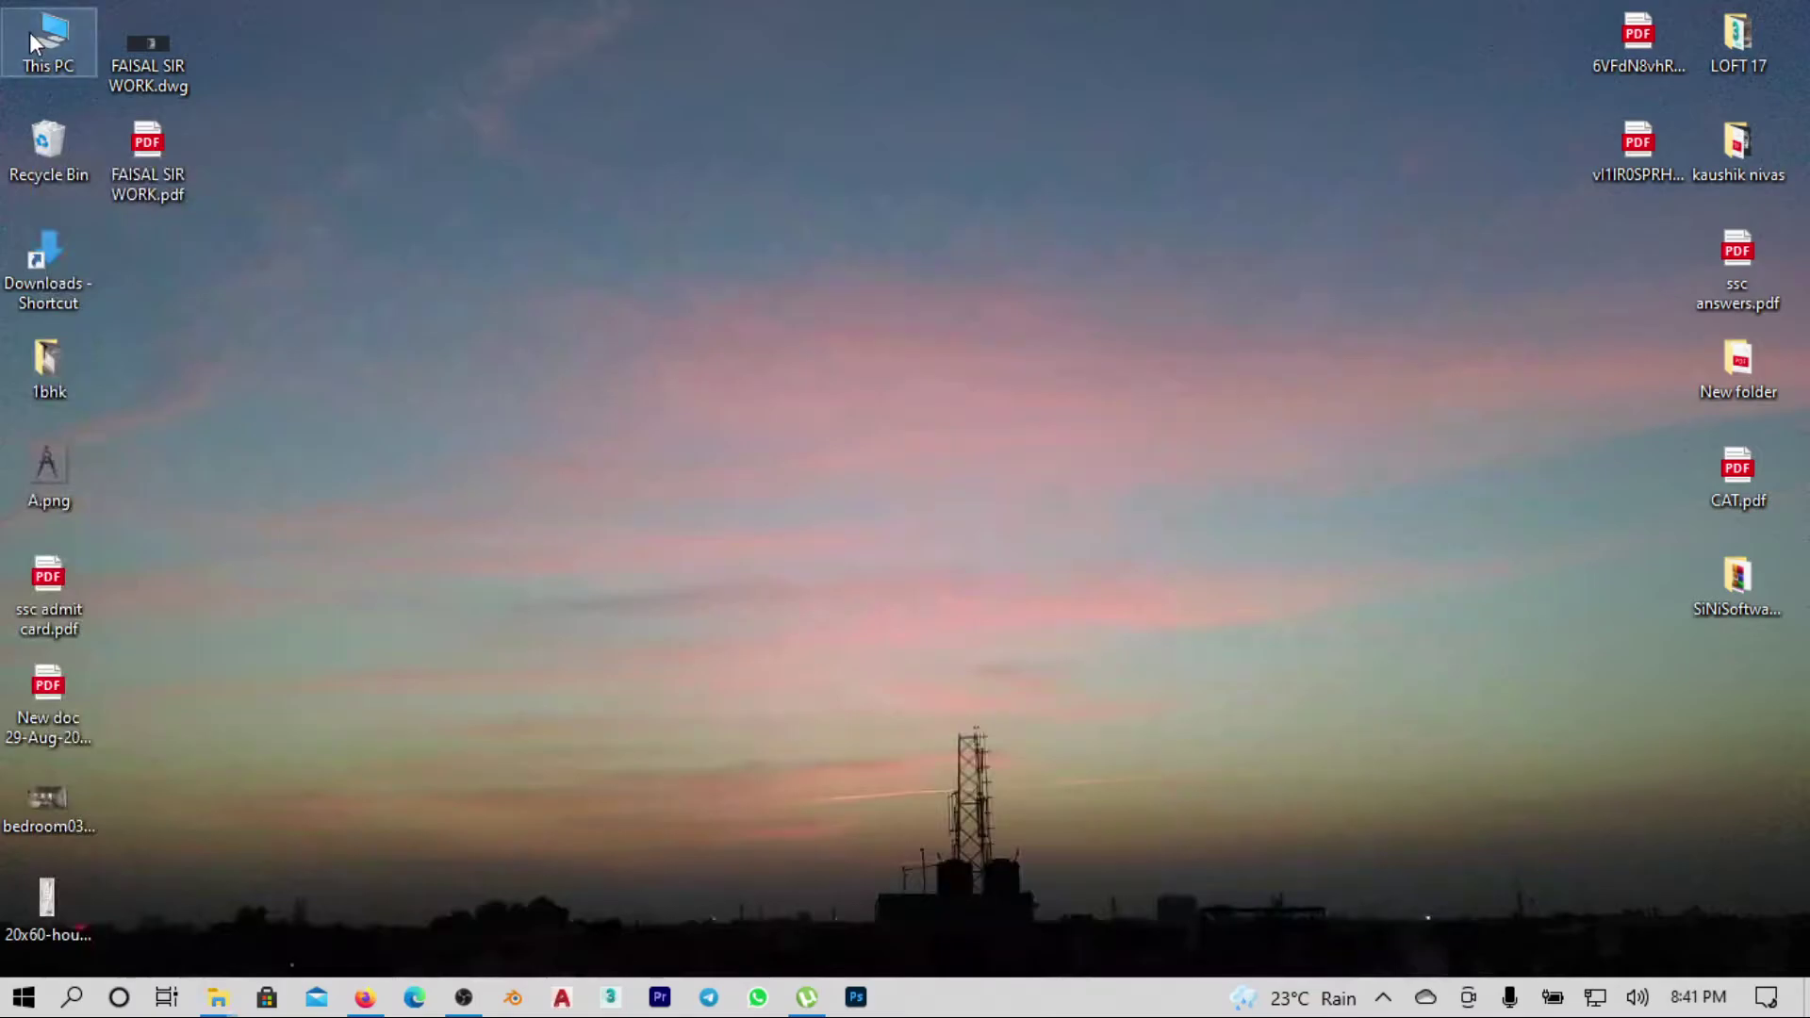
double_click(30, 32)
left_click(626, 526)
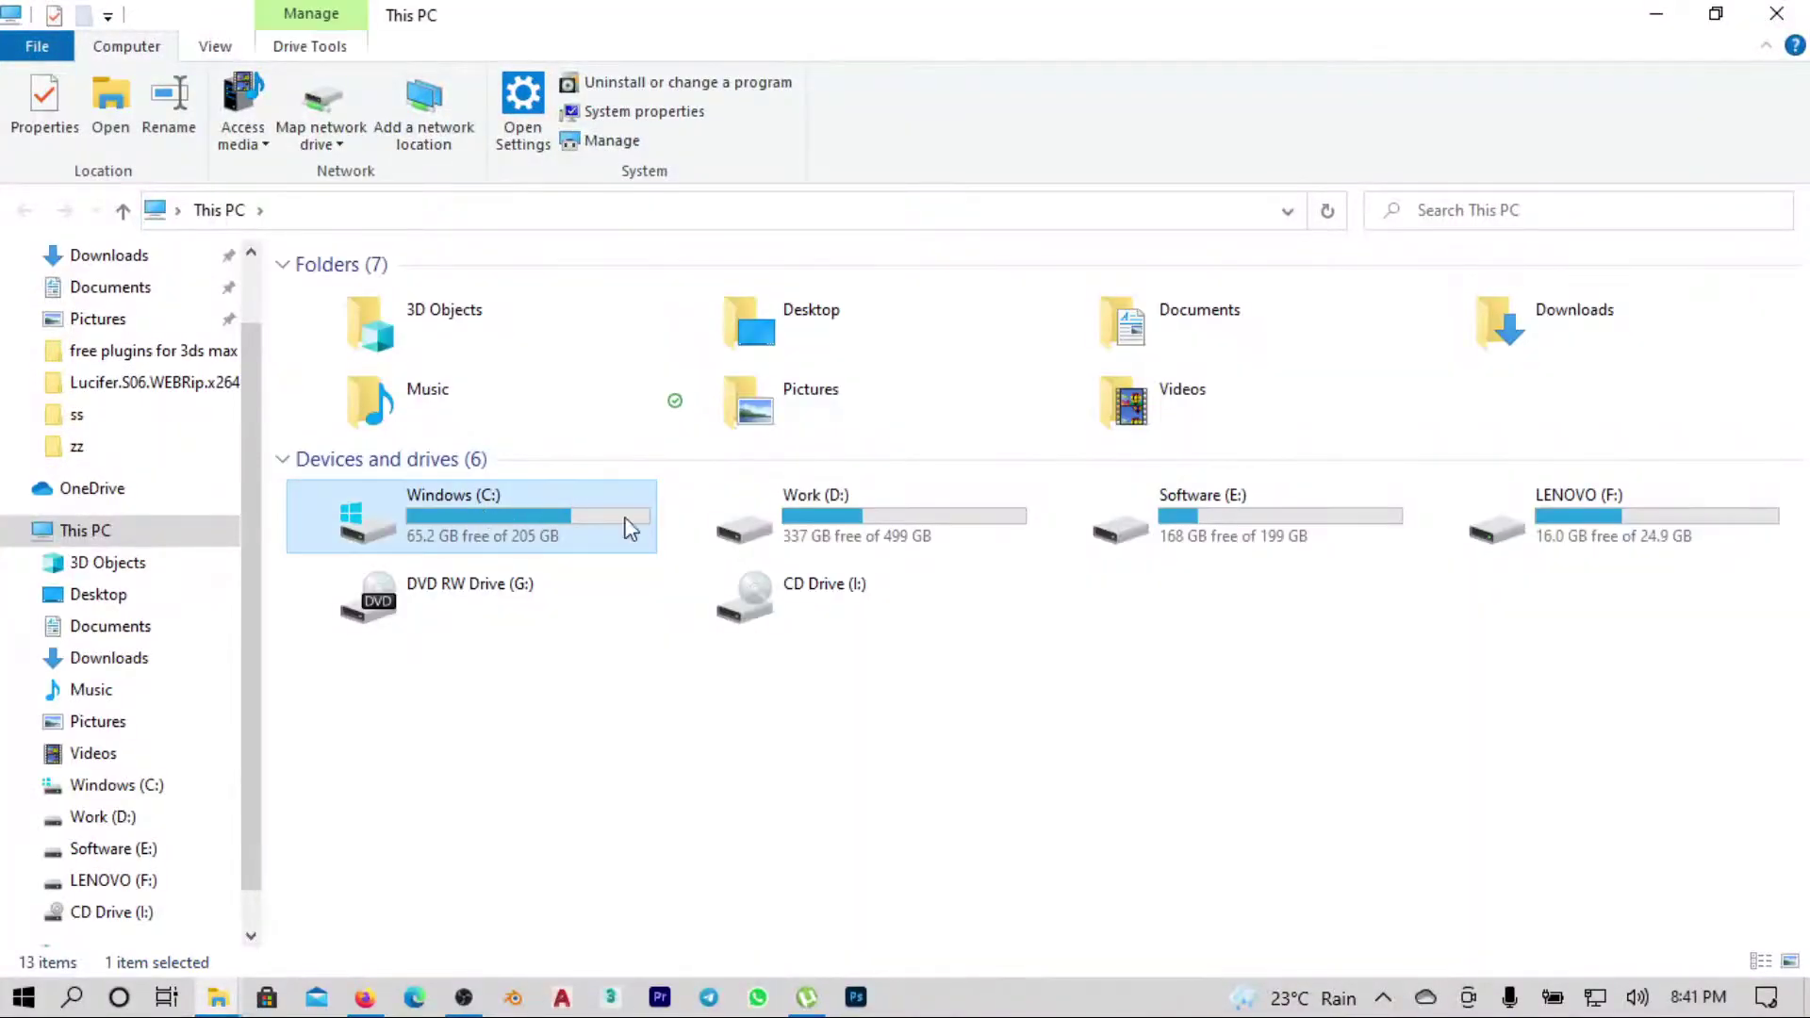
left_click(1271, 520)
double_click(1273, 524)
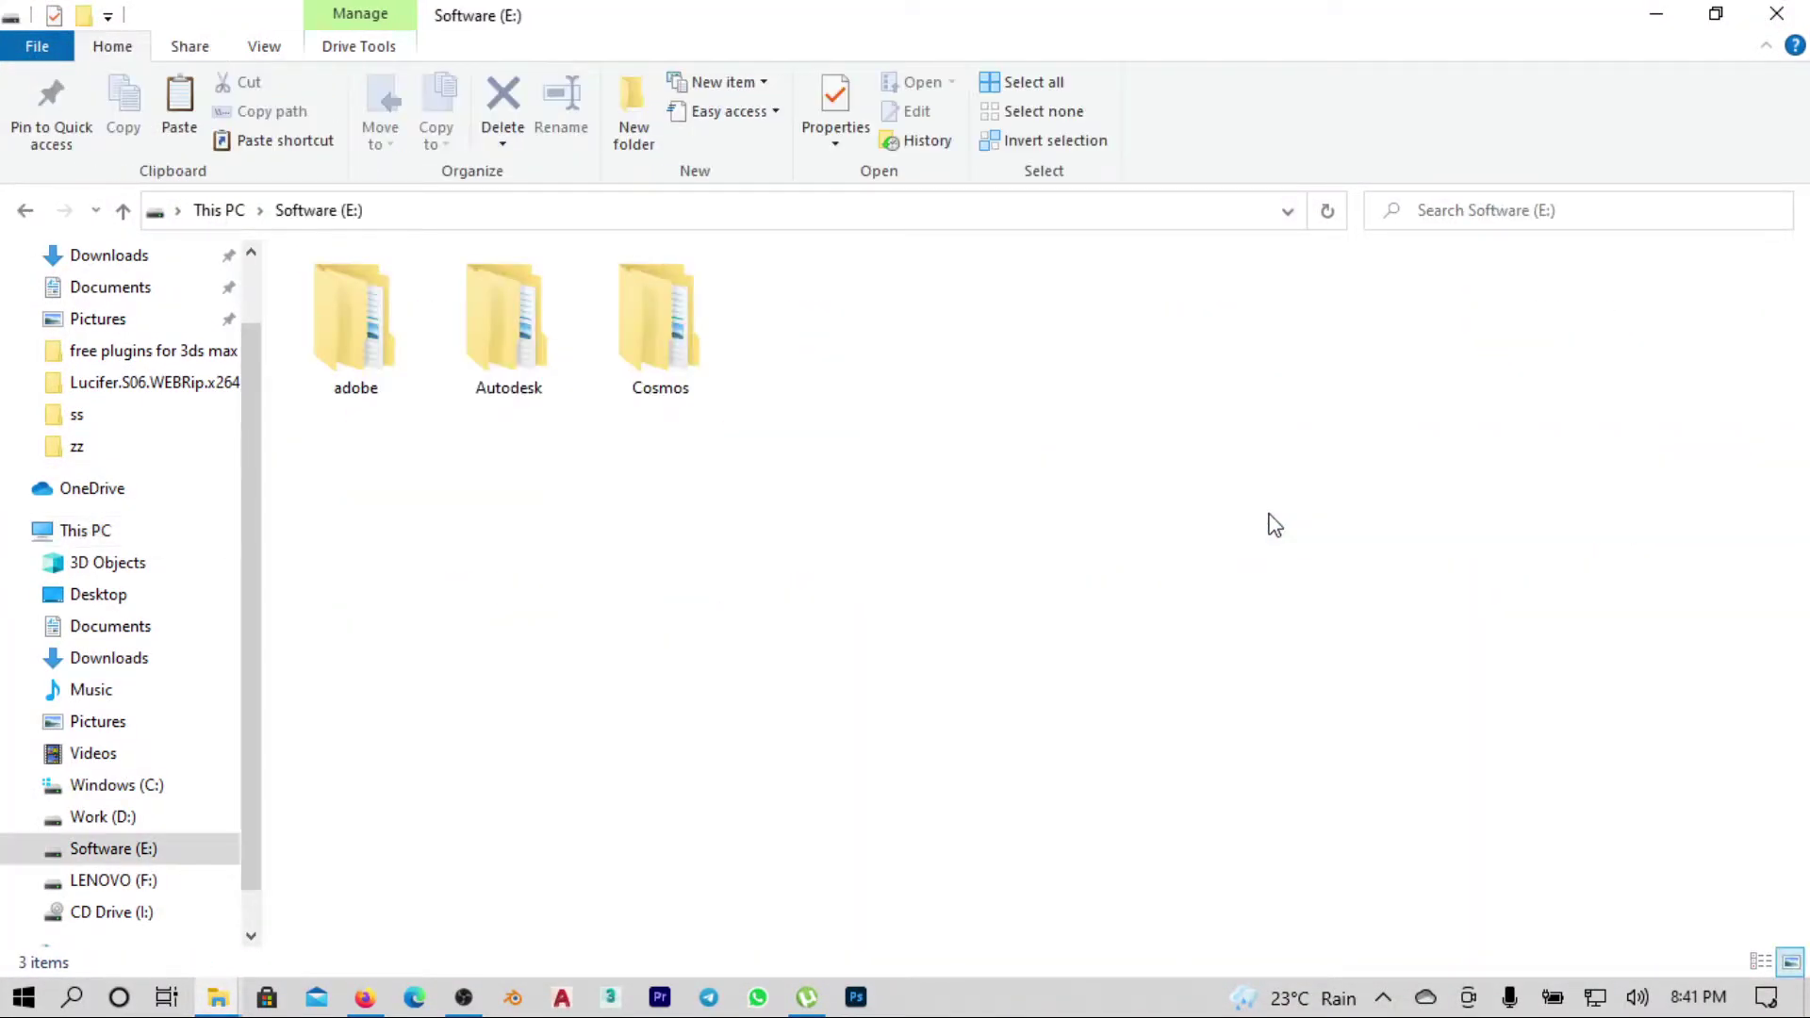
double_click(509, 342)
double_click(485, 295)
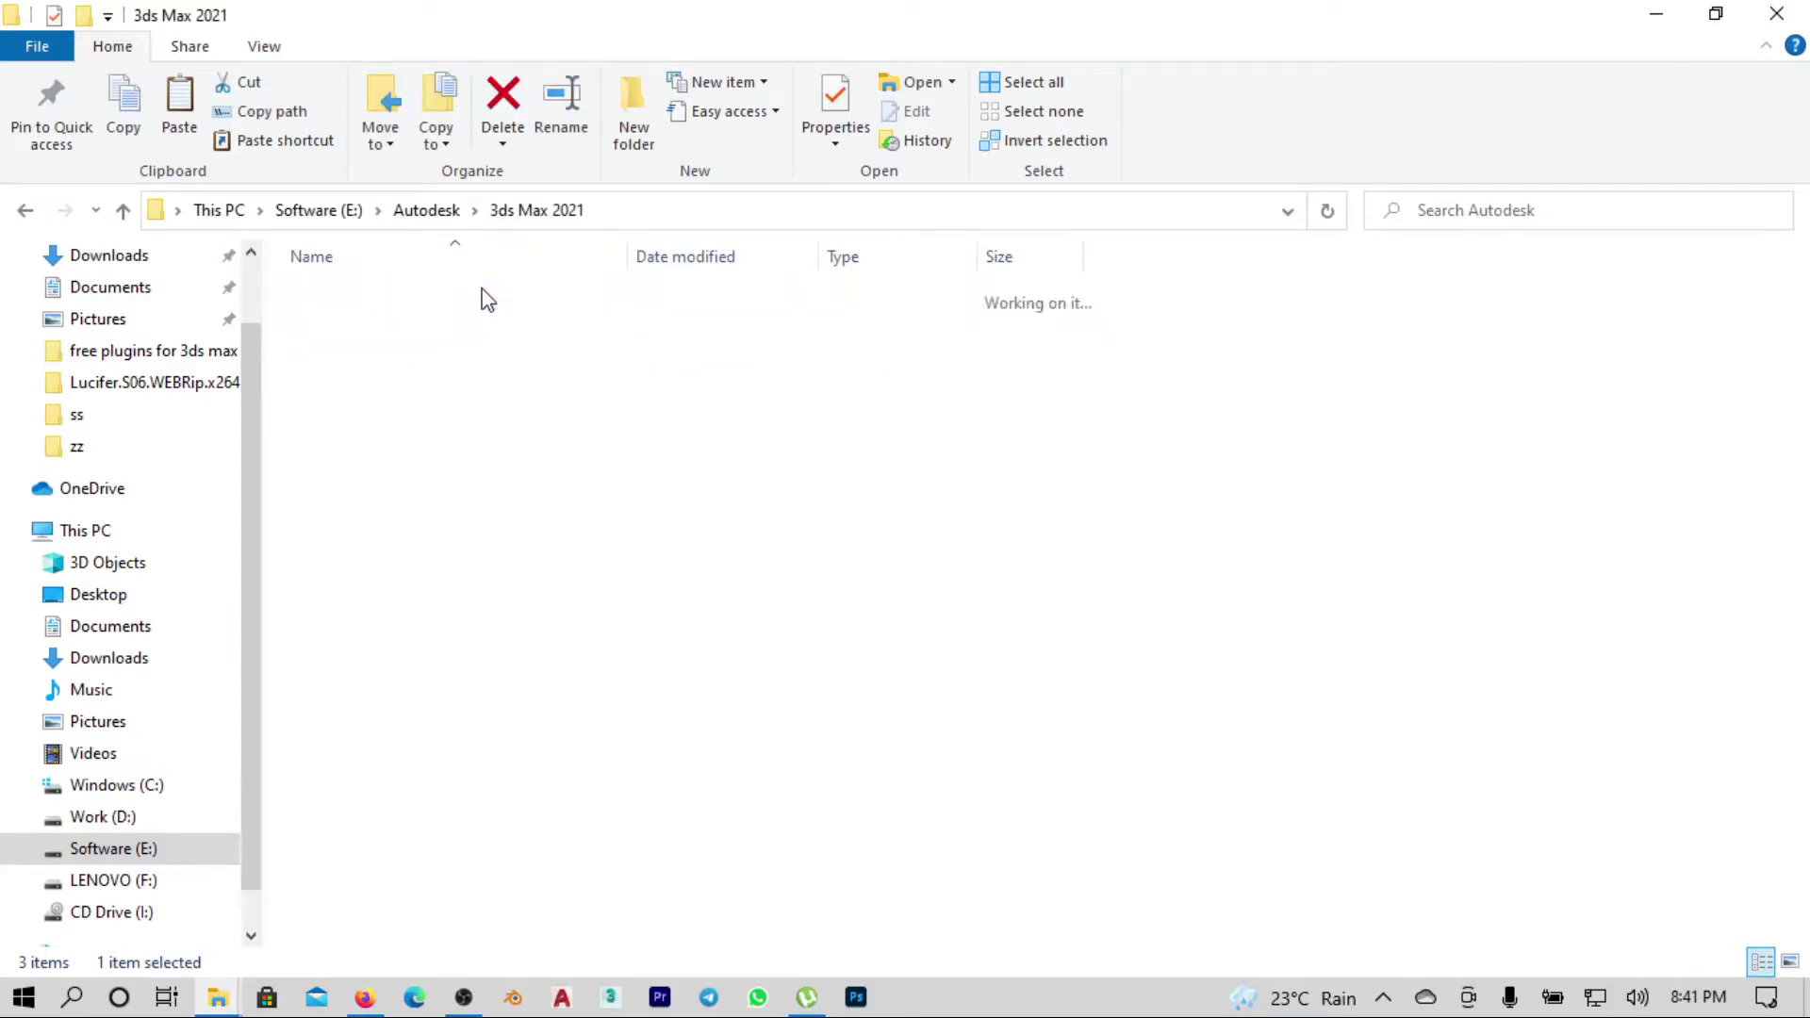
type("p")
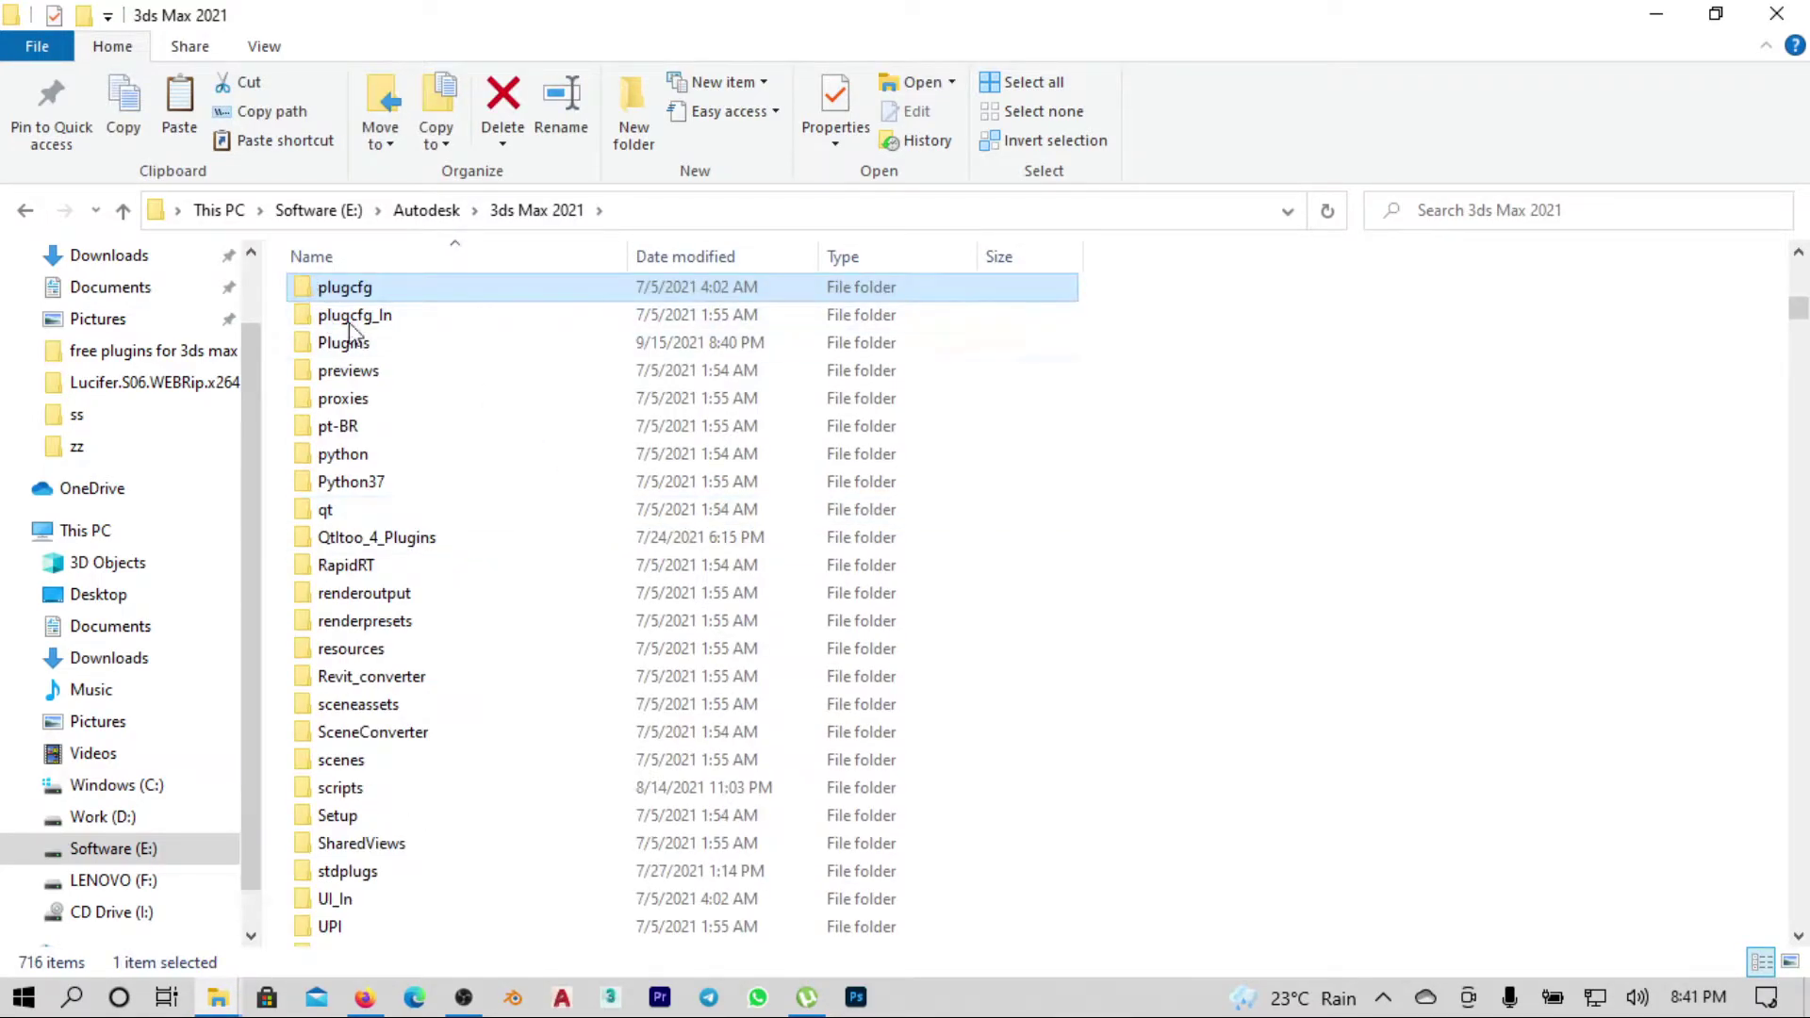
left_click(388, 352)
double_click(387, 353)
Paste DeSipher.gup, replacing the existing file, and refresh the Plugins folder and desktop
key("ctrl+v")
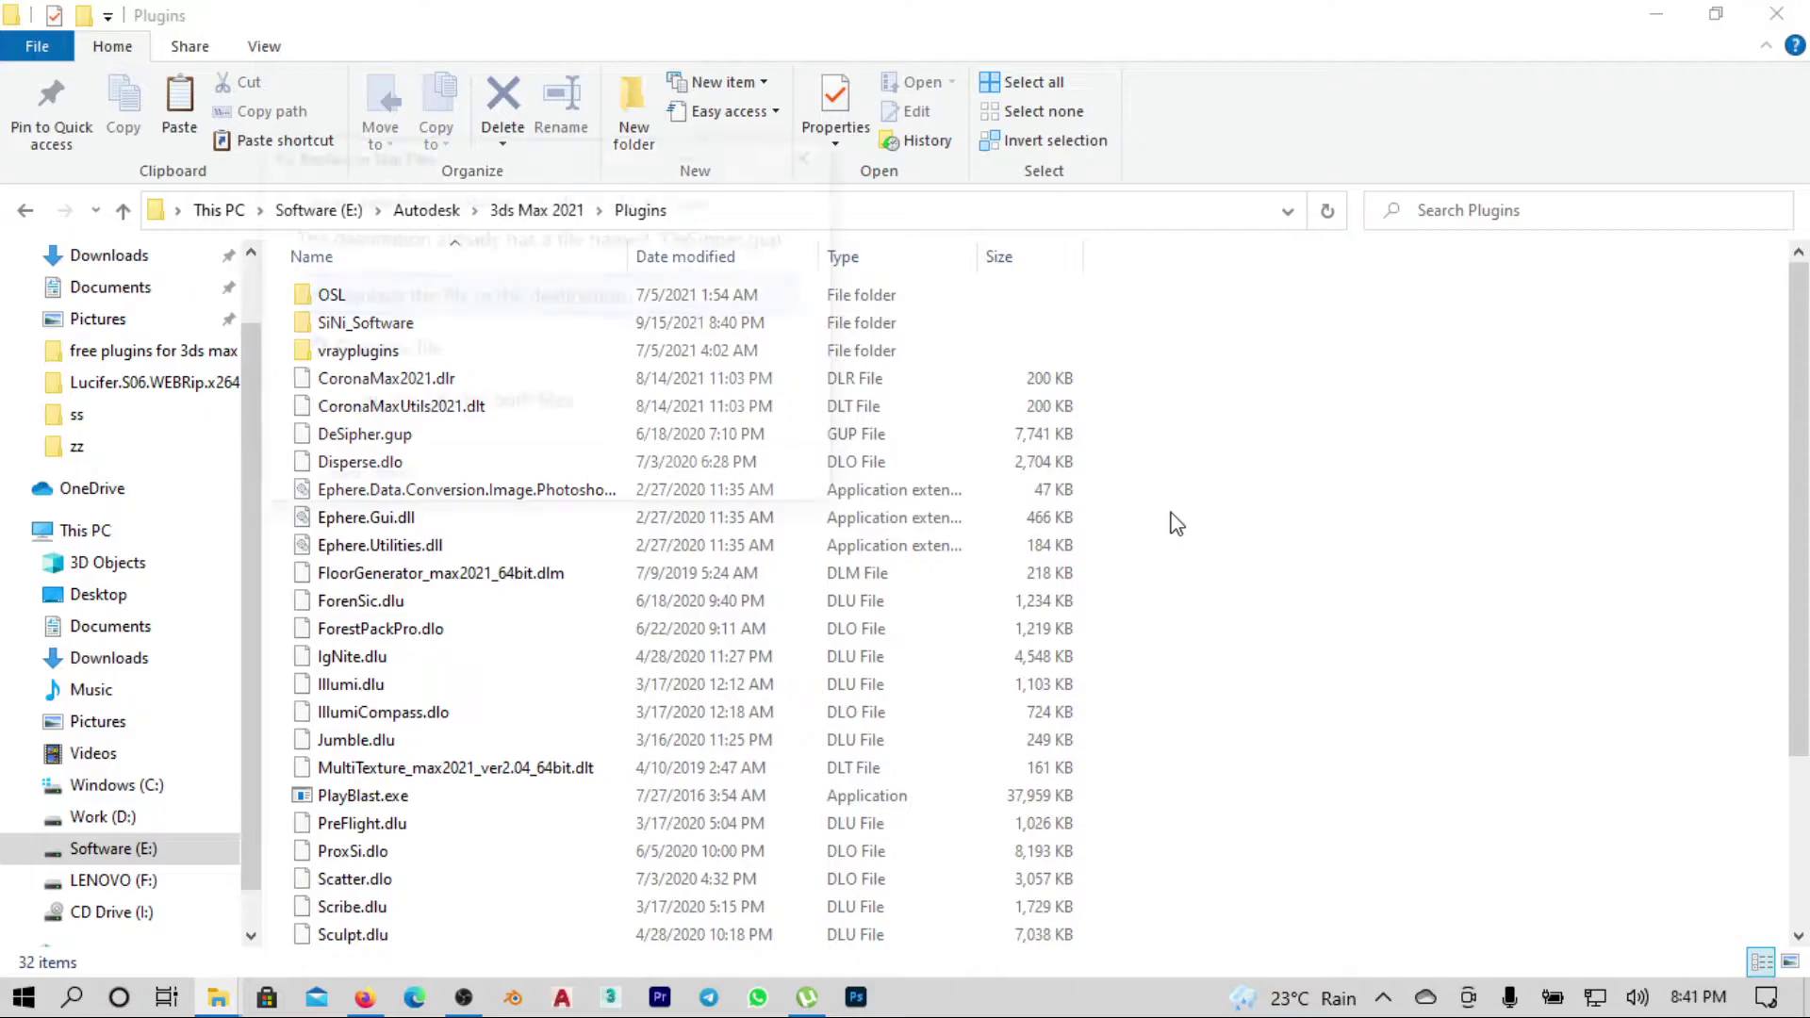
left_click(437, 294)
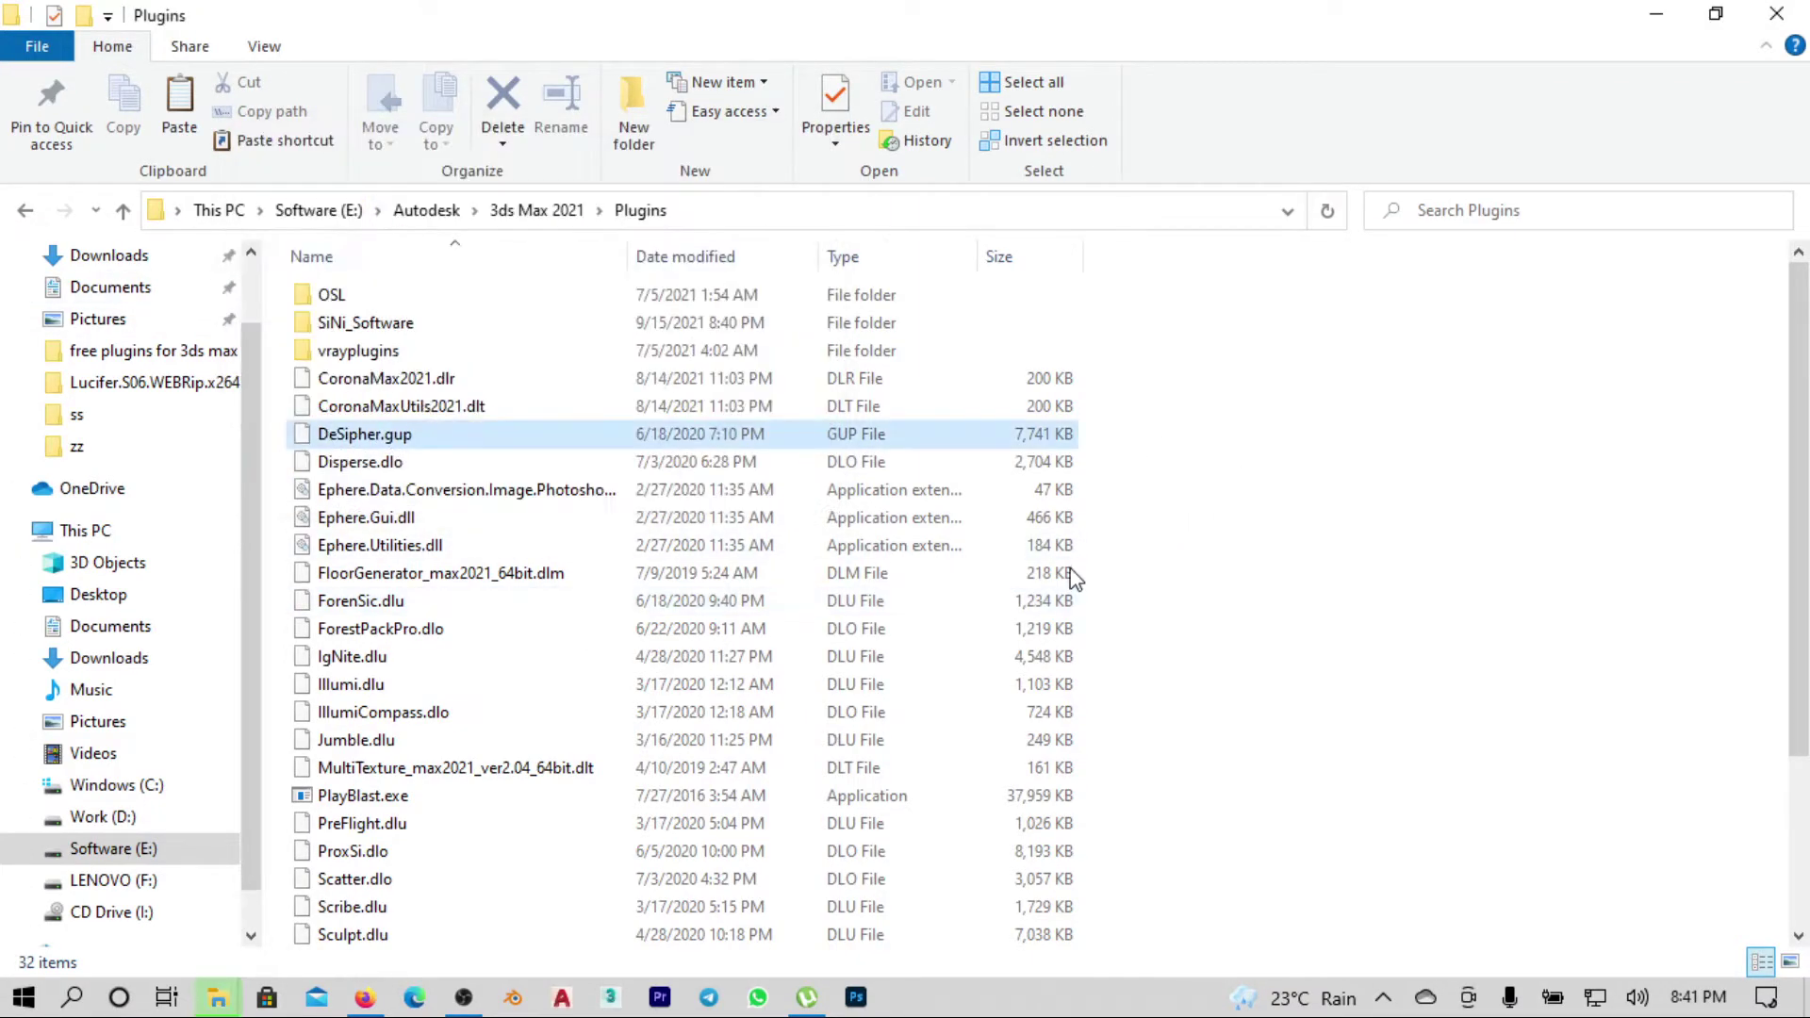
right_click(1263, 441)
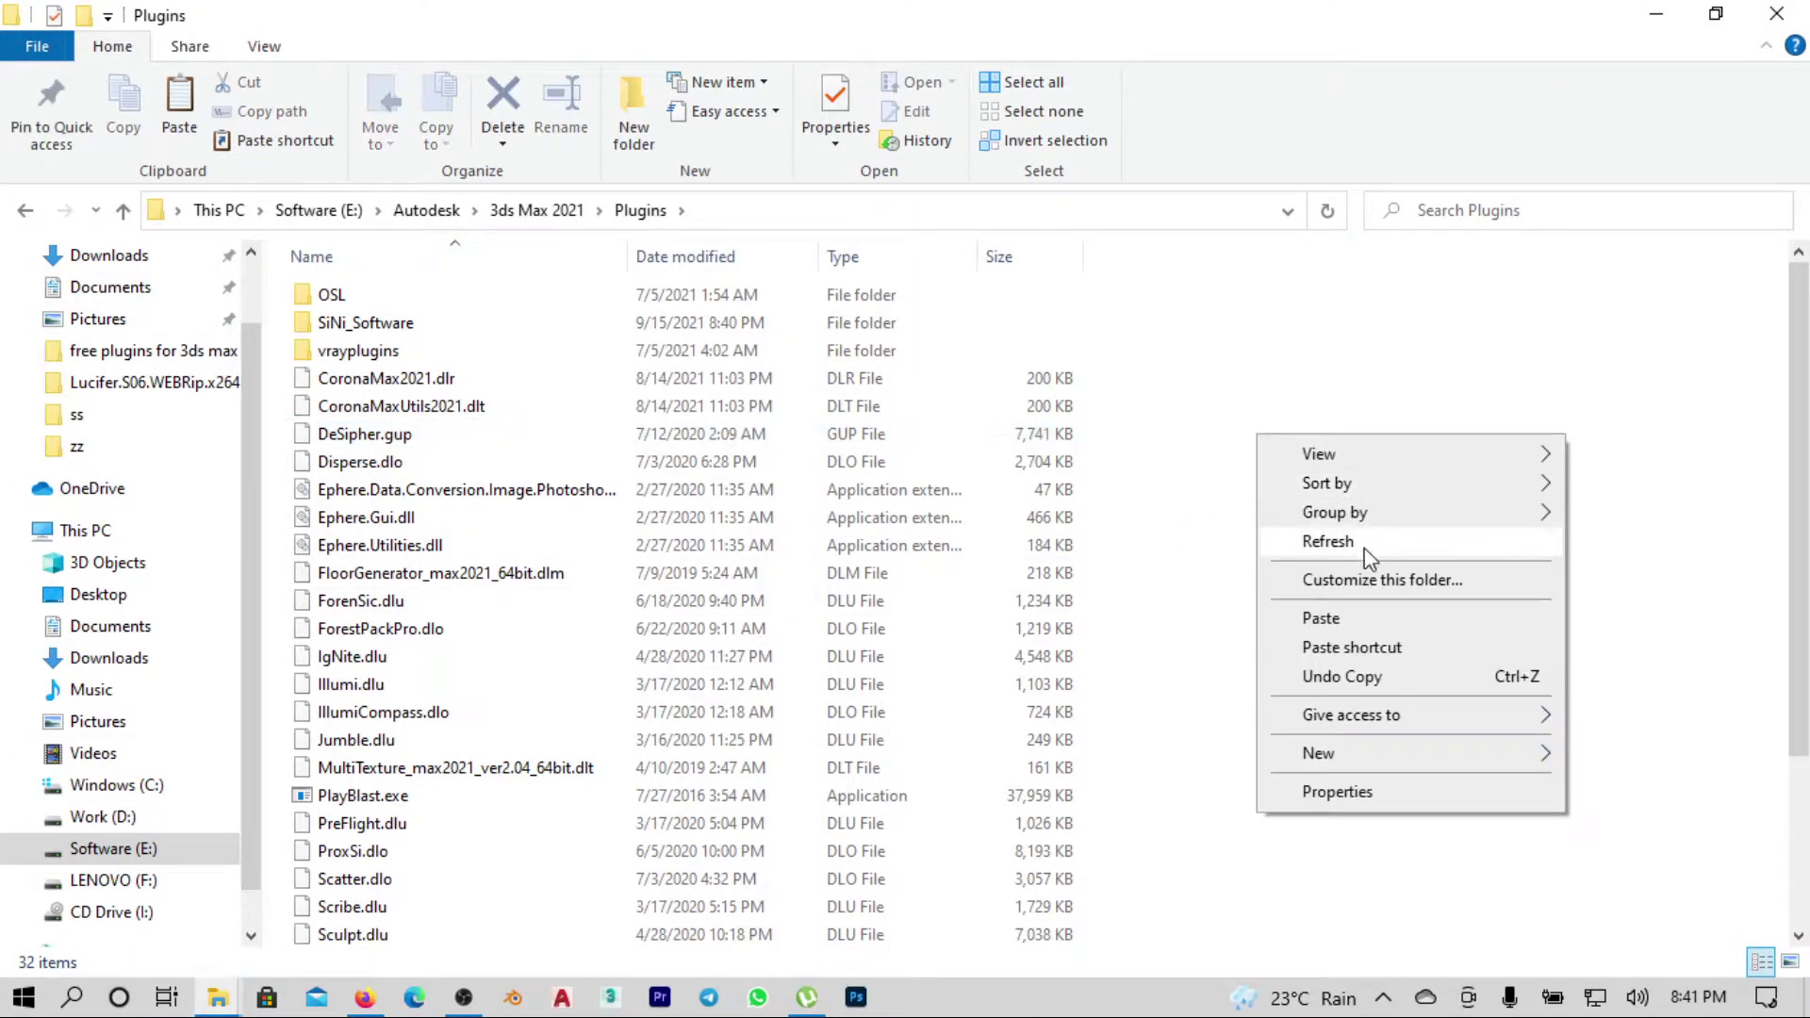
right_click(1332, 546)
left_click(1449, 663)
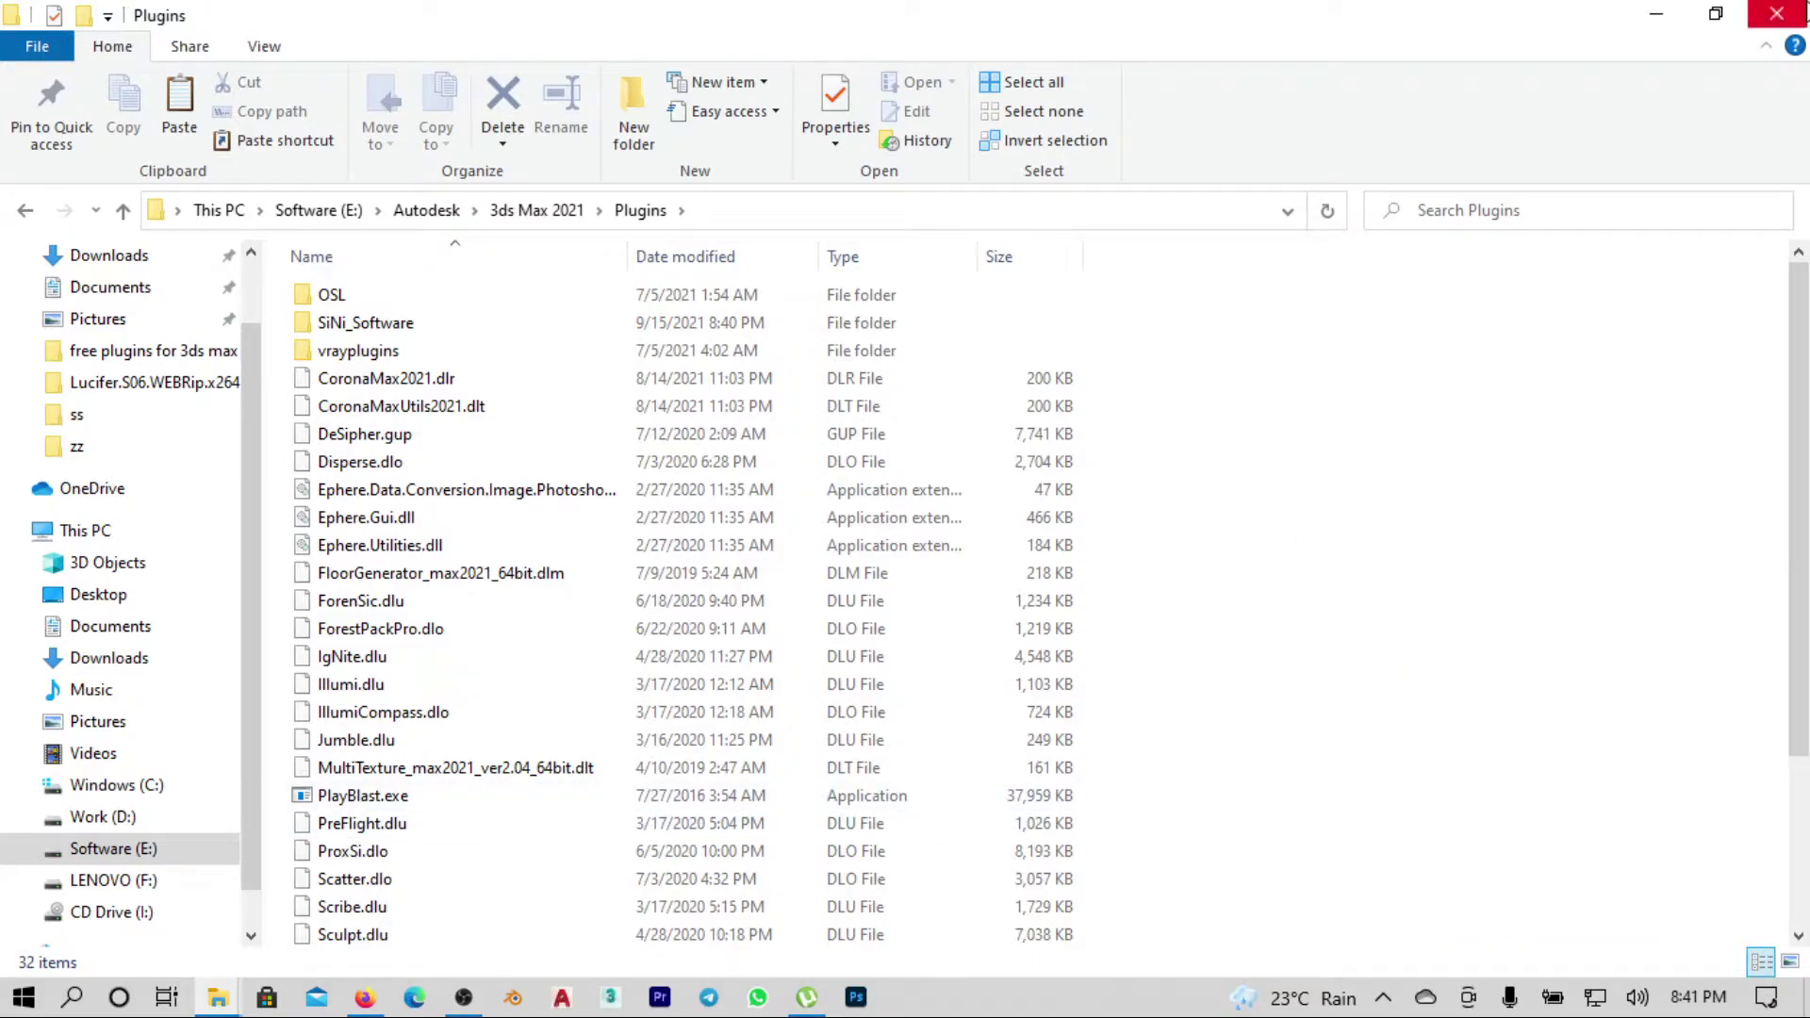
key("super+d")
right_click(970, 390)
Refresh the desktop and close the 3ds Max 2021 Welcome Screen once it loads
left_click(1103, 462)
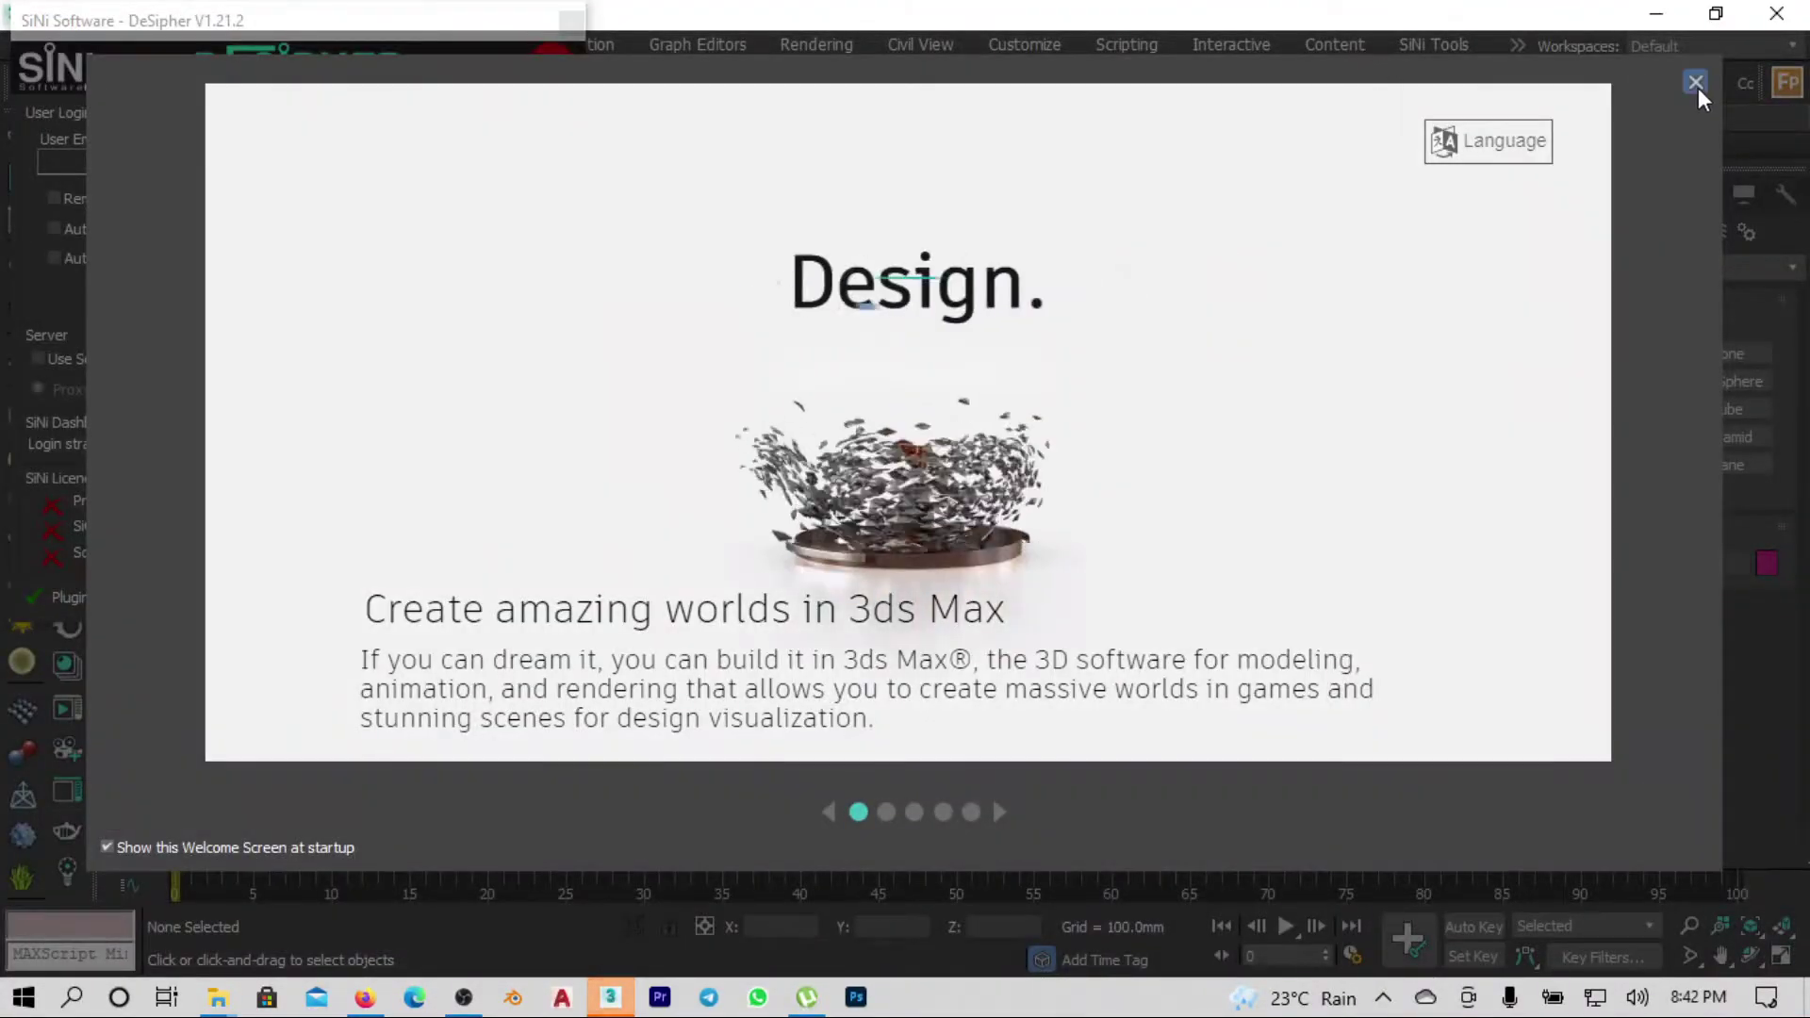
left_click(1694, 82)
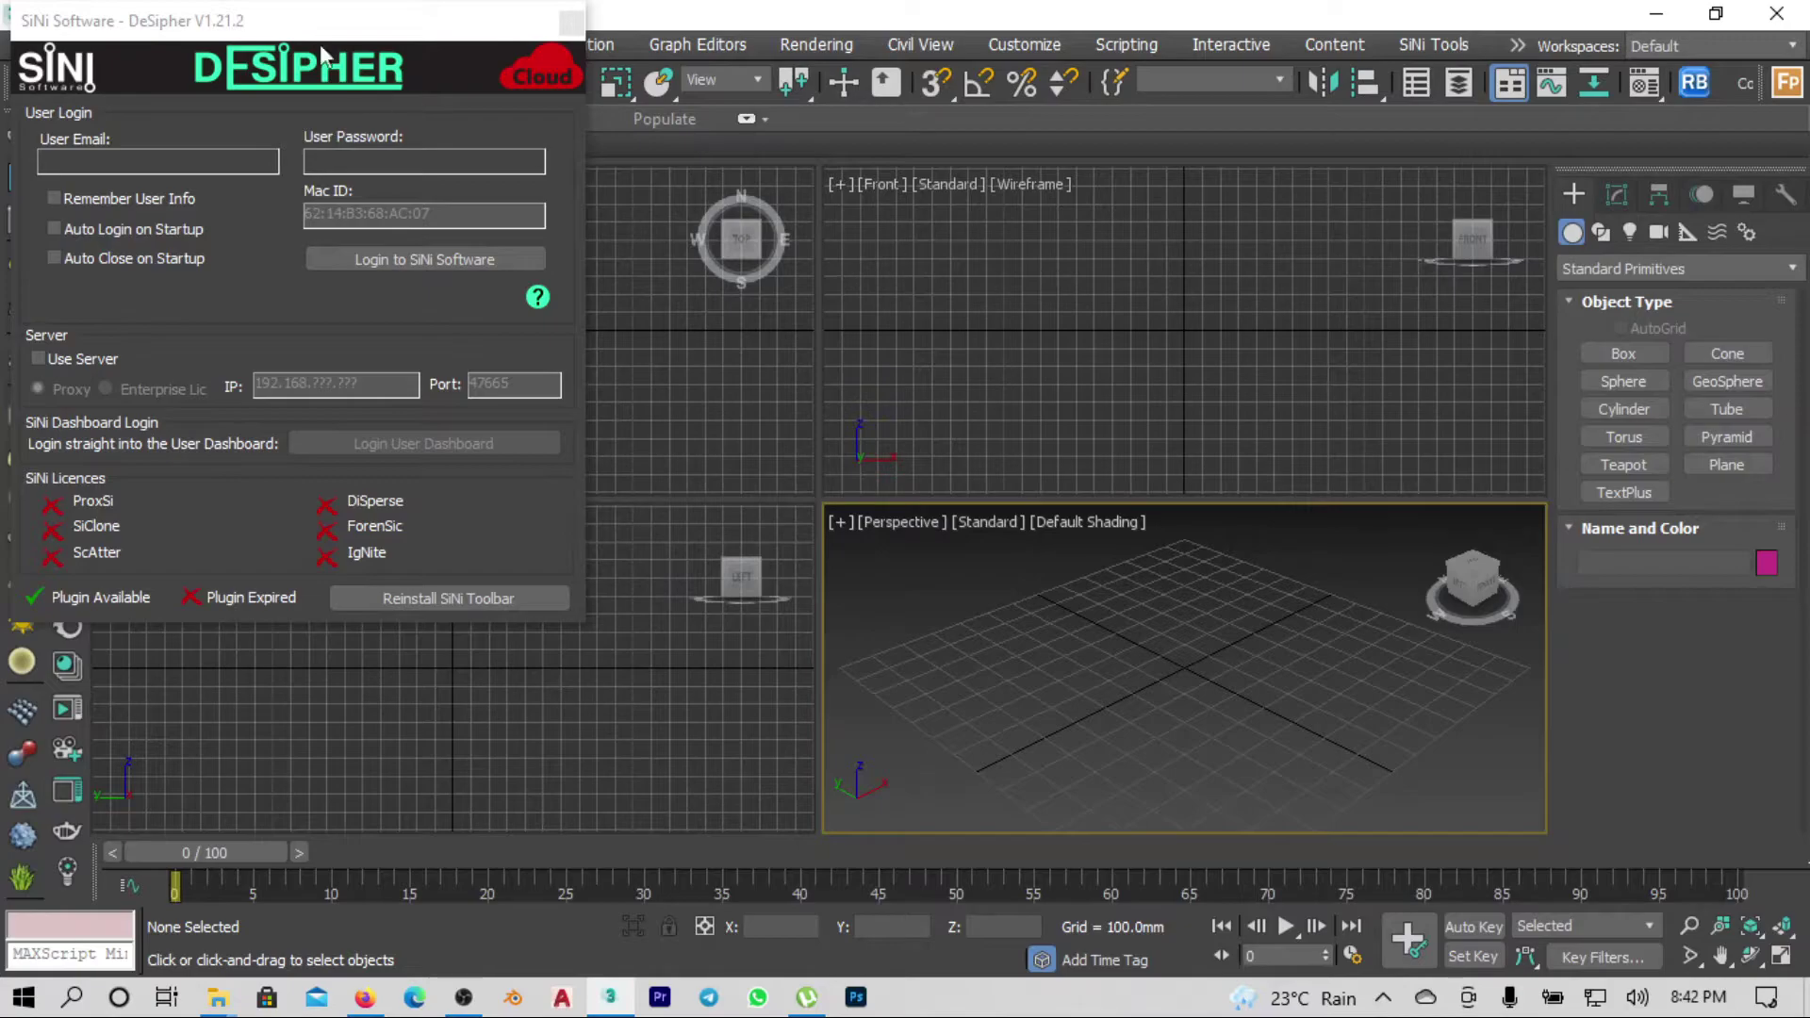
Enter the account e-mail, tick remember and auto-login, attempt DeSipher login, then close the window
left_click_drag(1136, 278, 1037, 196)
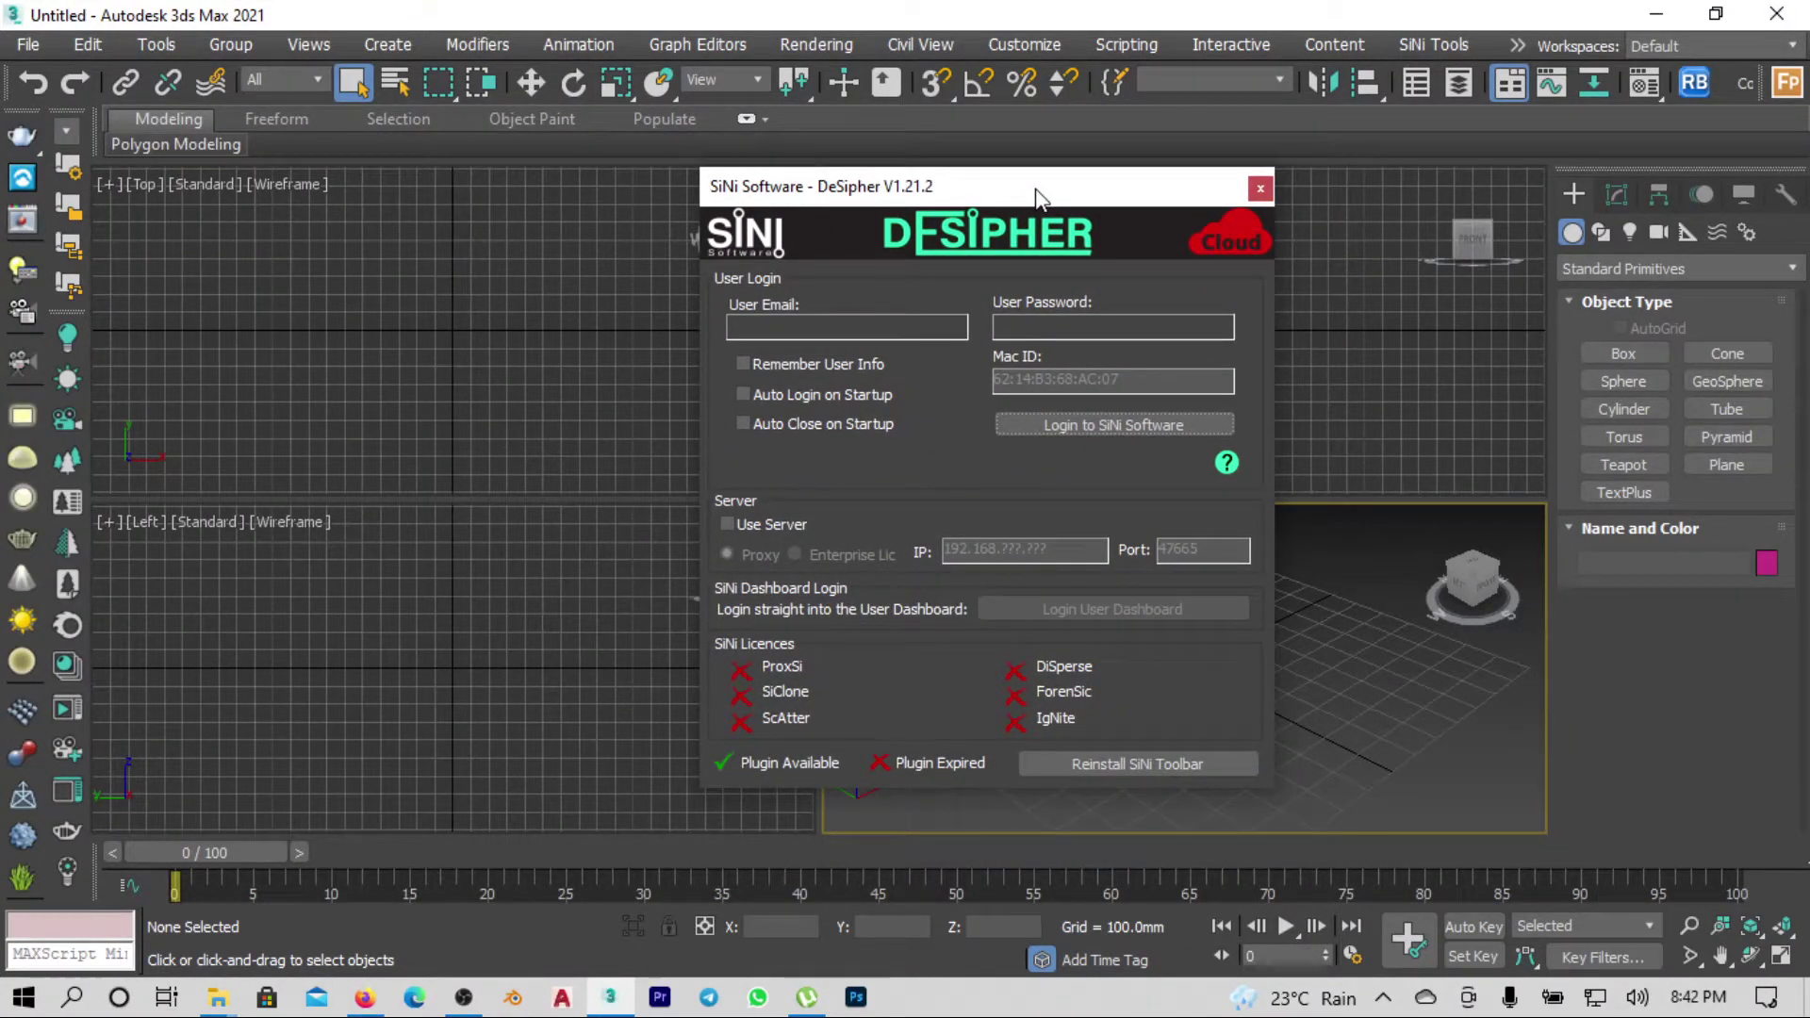
left_click(847, 331)
left_click(779, 364)
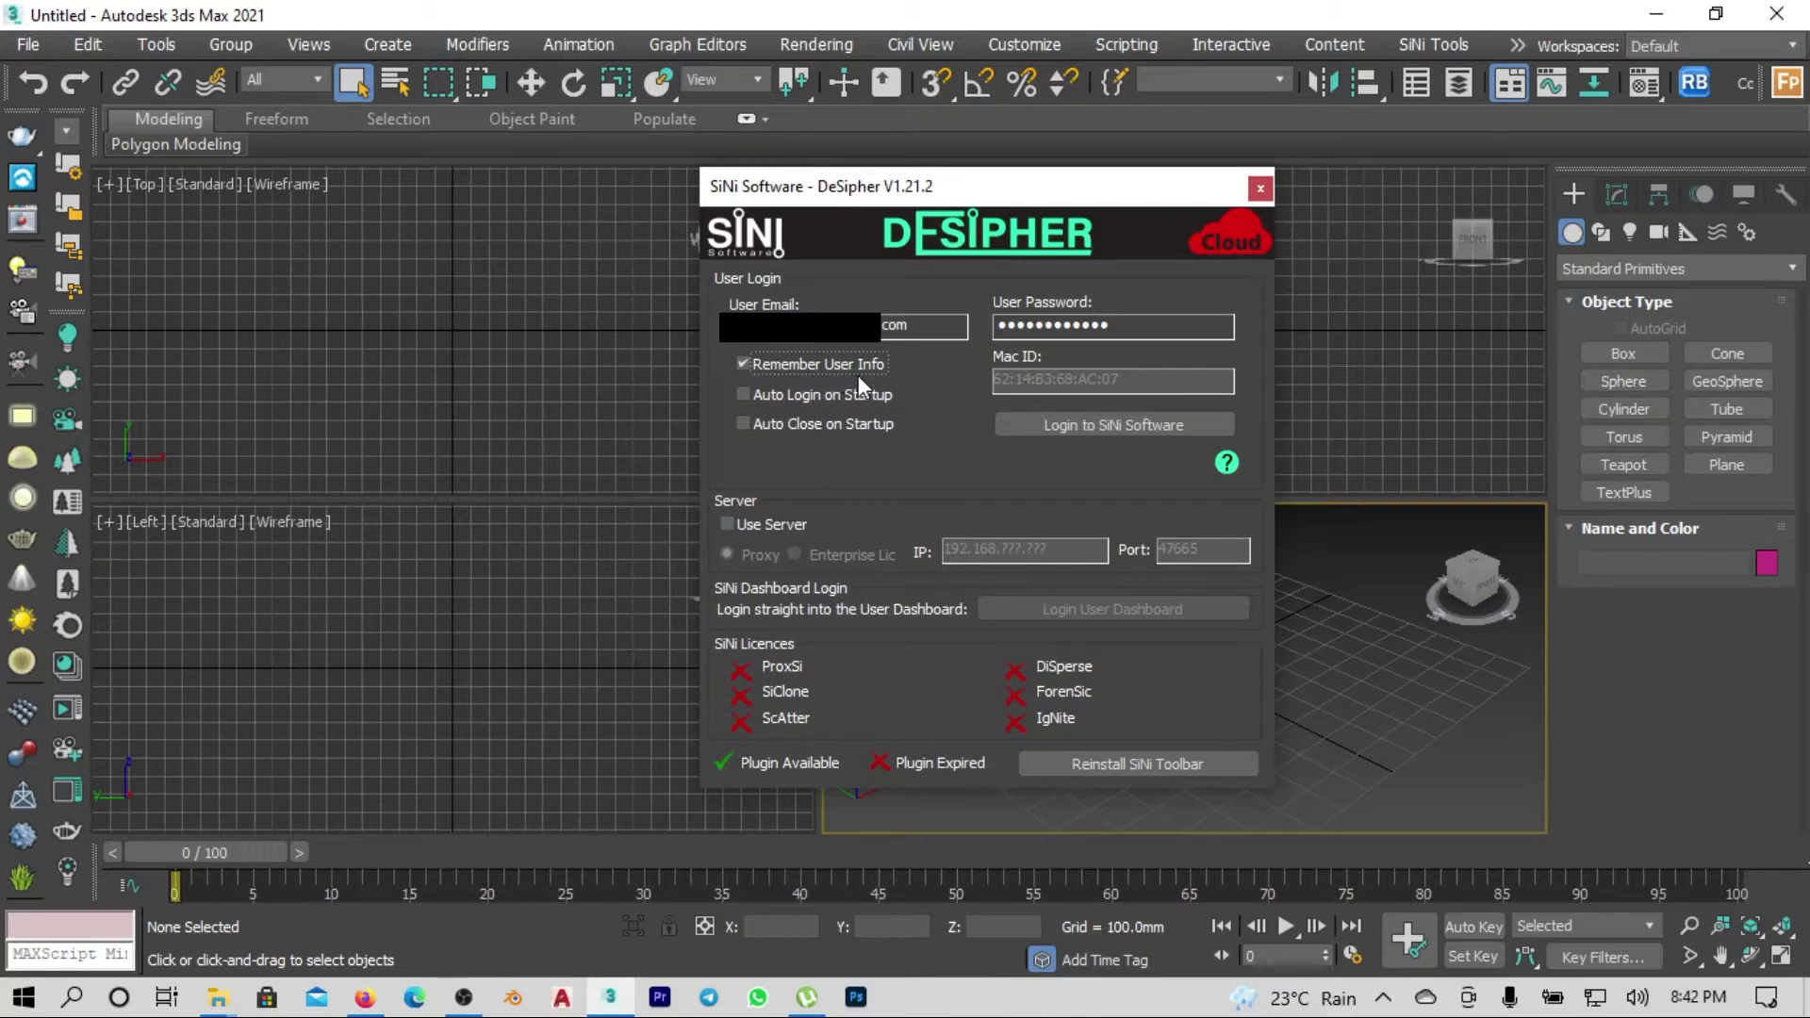
left_click(848, 403)
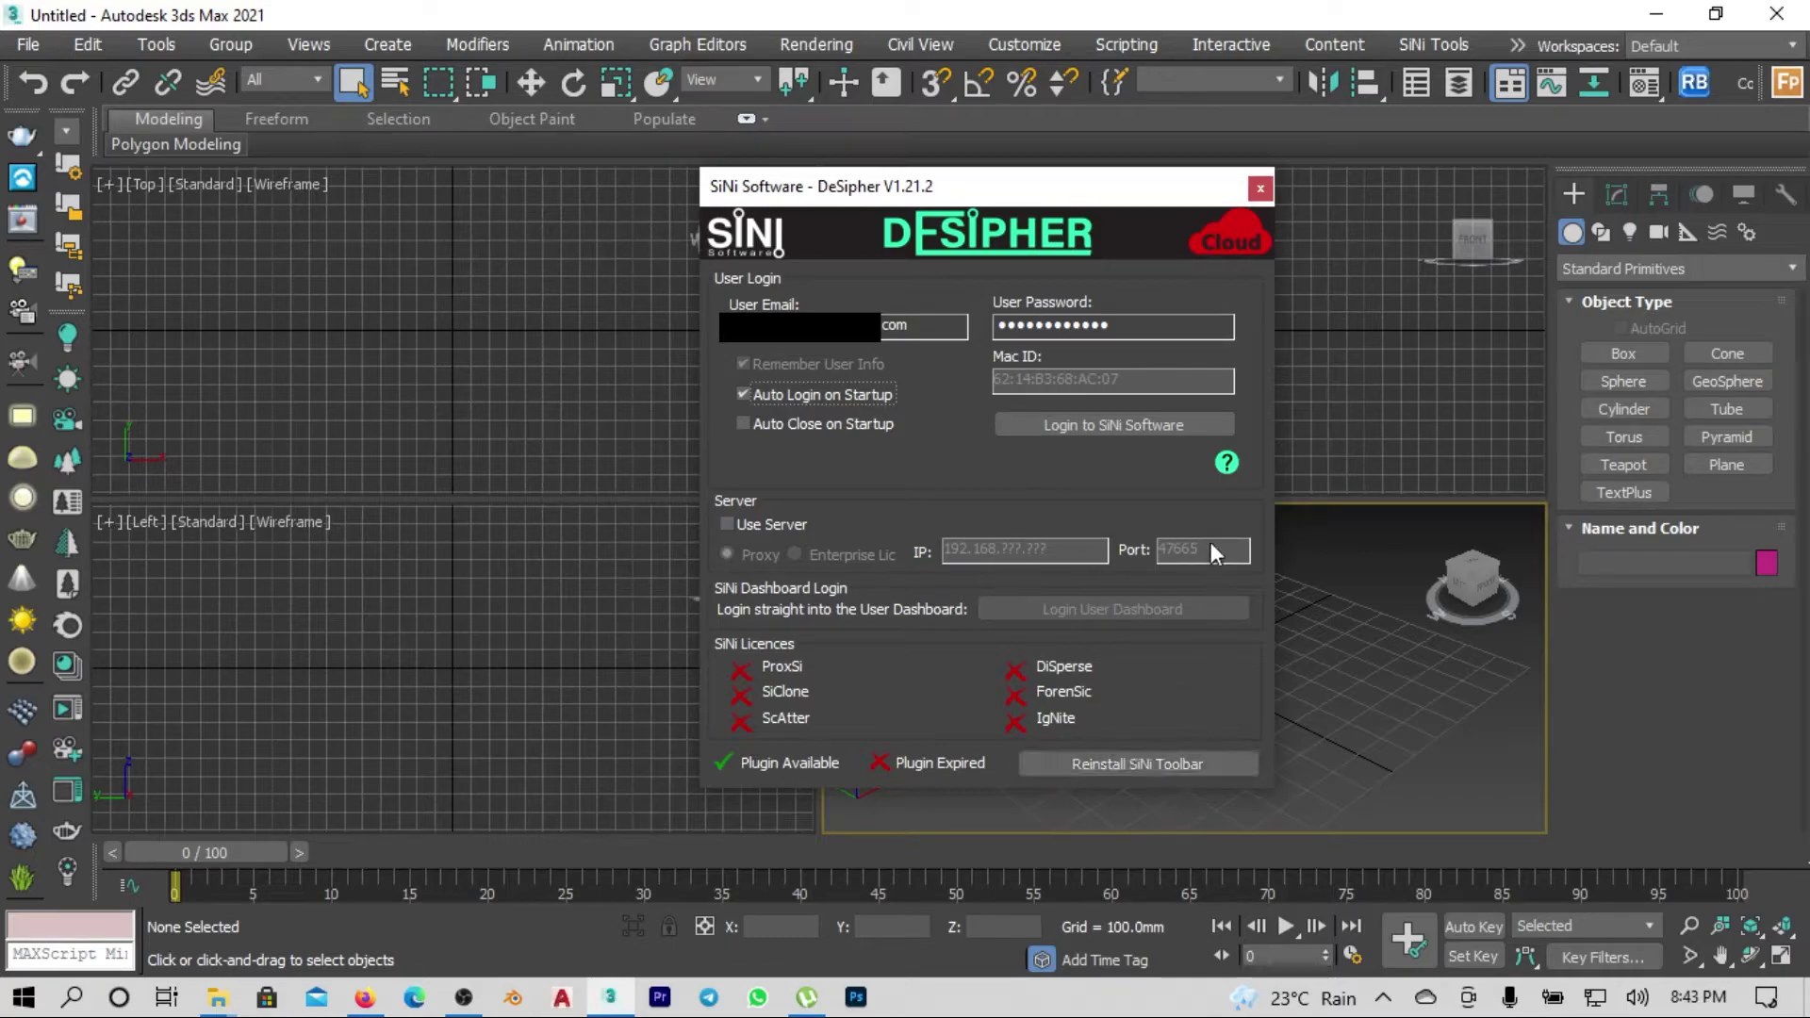
left_click(1127, 452)
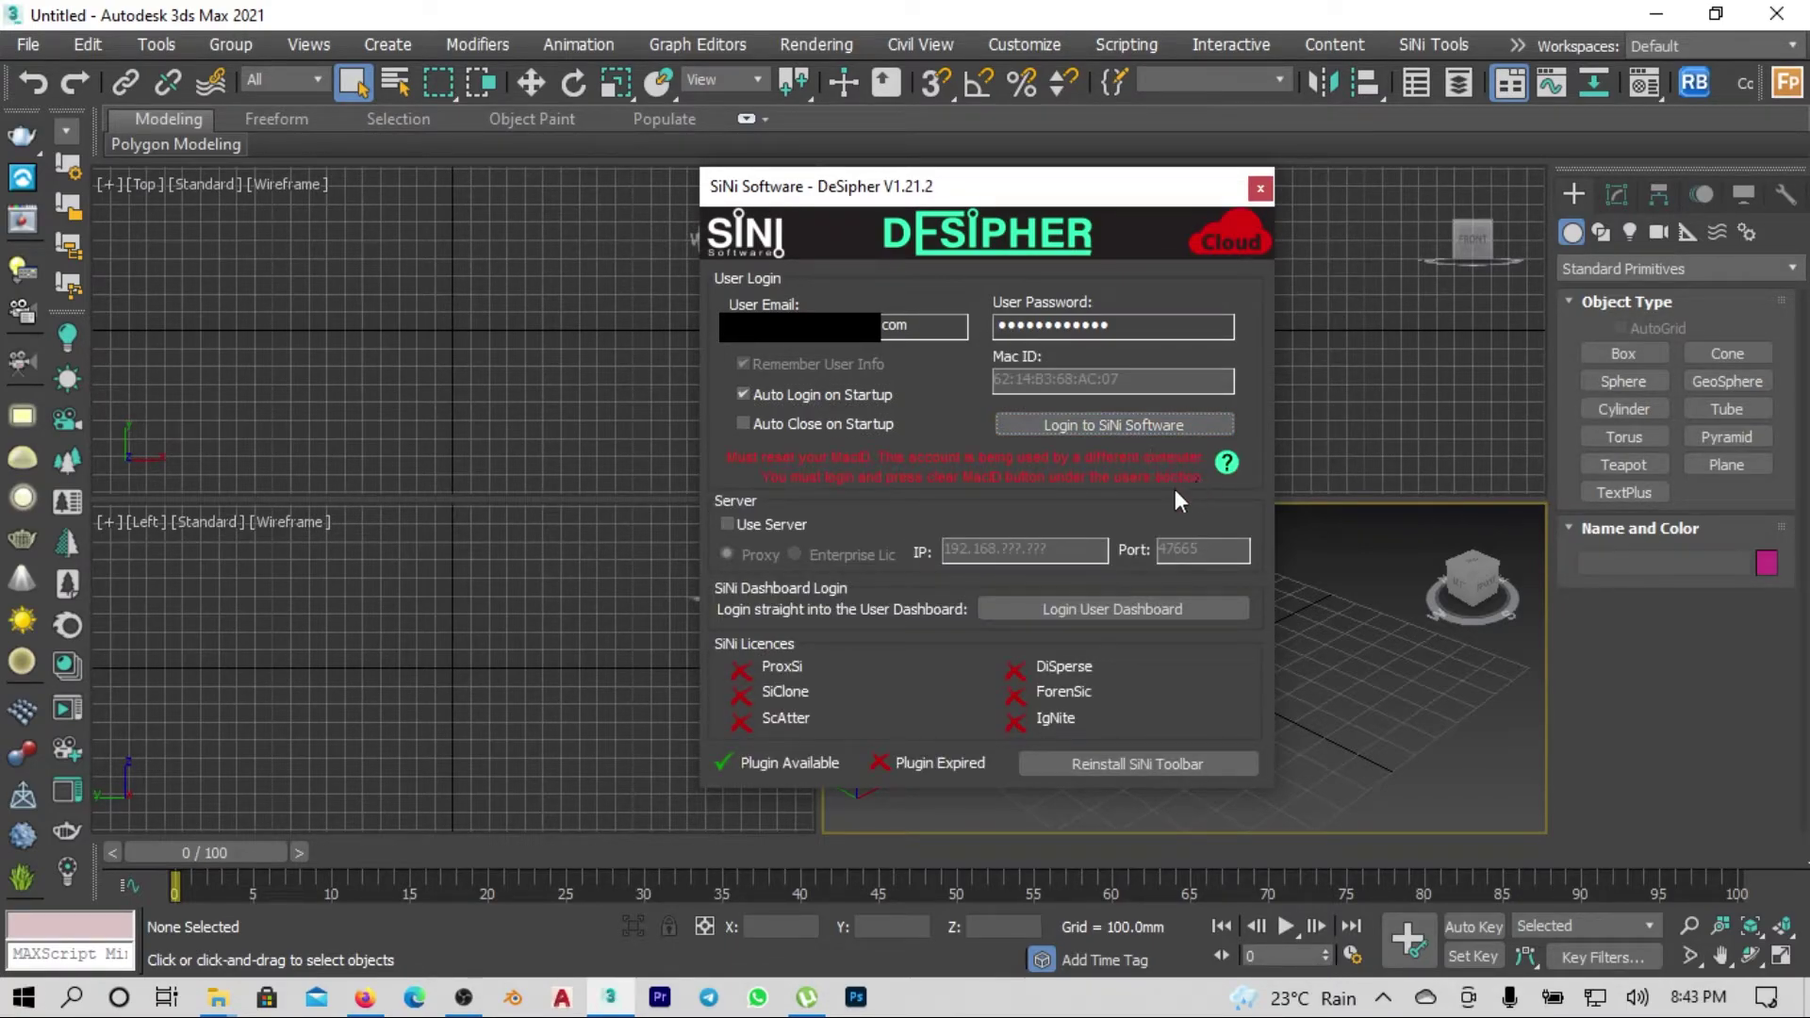
left_click(1257, 188)
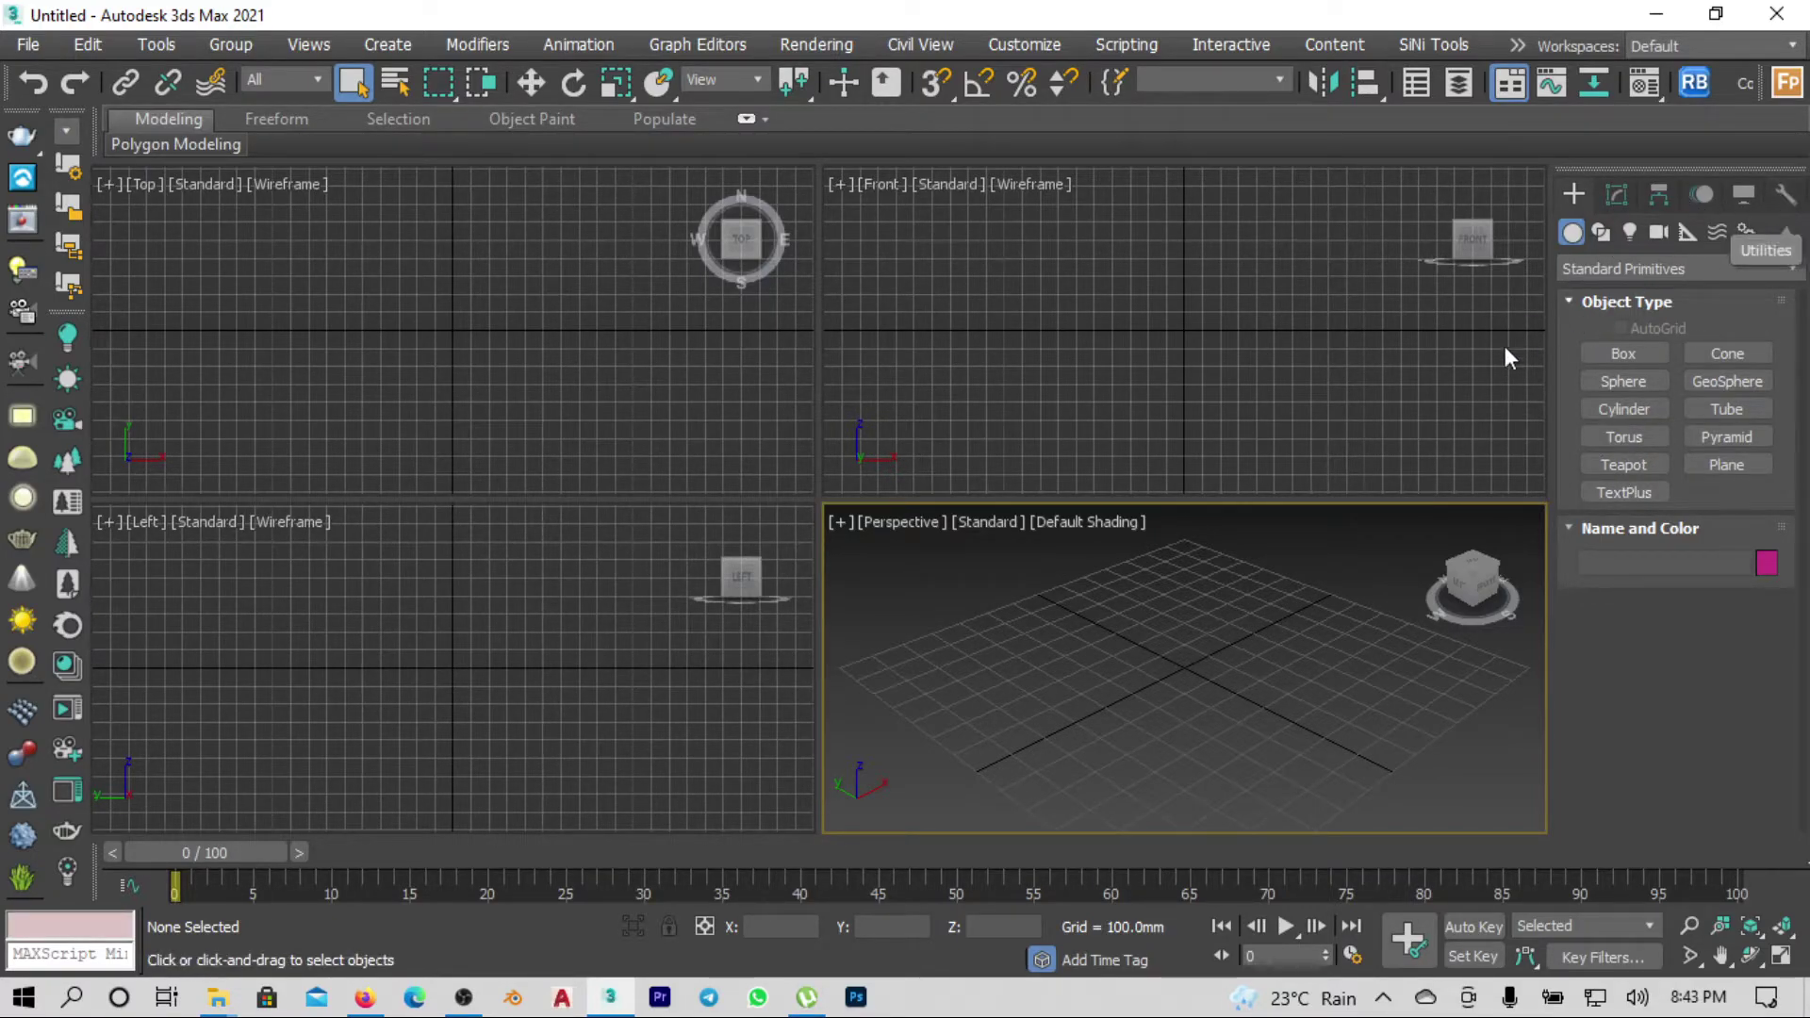
In the Utilities button set configuration, set Total Buttons to 10
mouse_move(1553, 331)
left_mouse_down()
mouse_move(1609, 328)
mouse_move(1497, 327)
left_mouse_up()
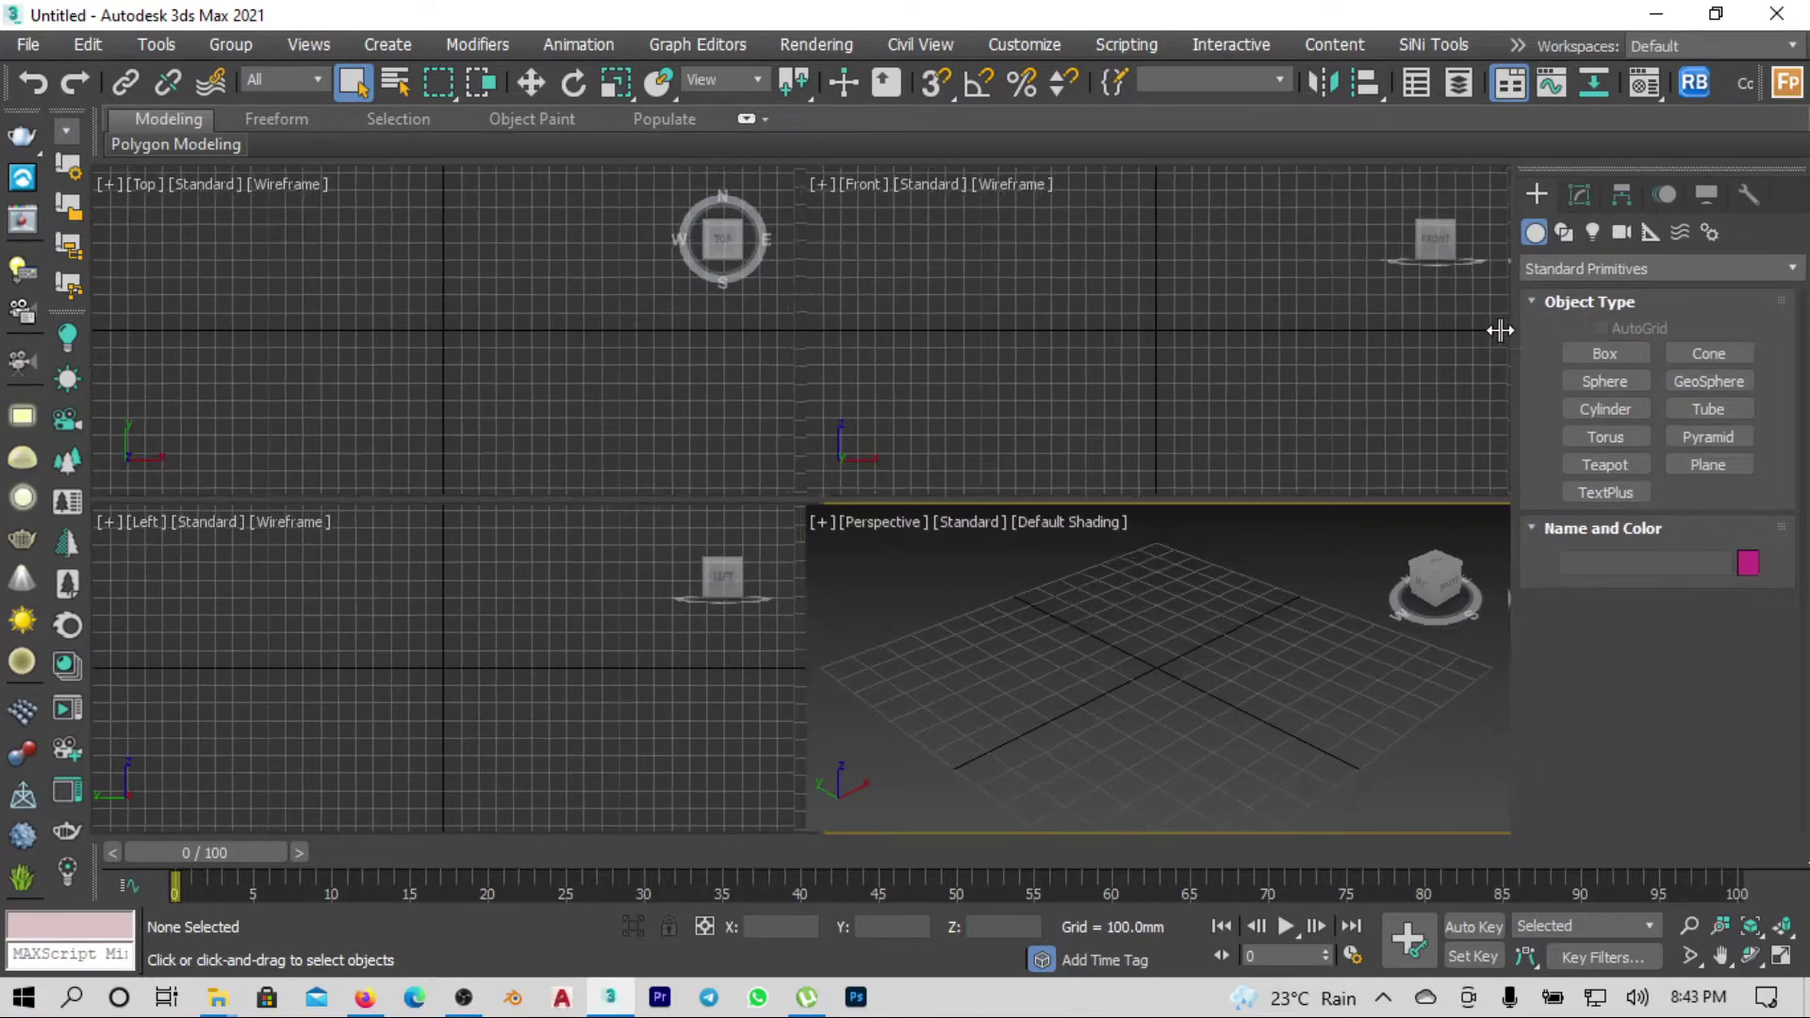
left_click(1733, 196)
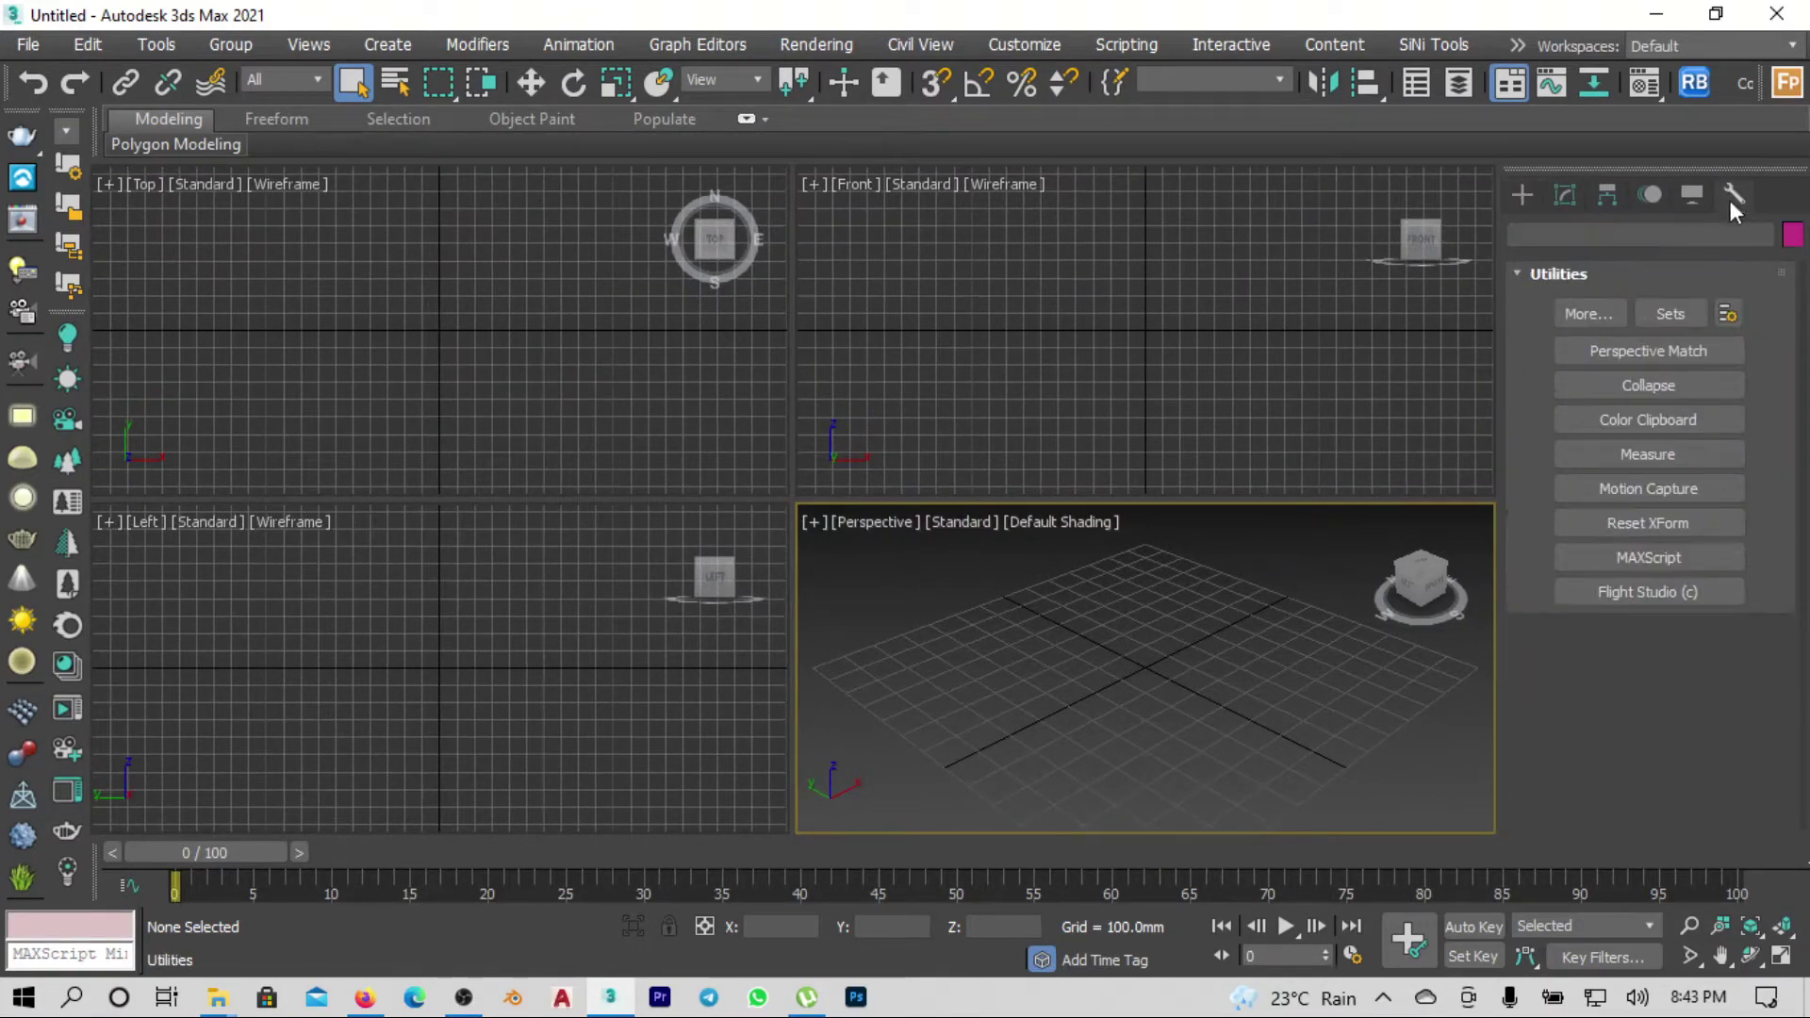
left_click(1727, 314)
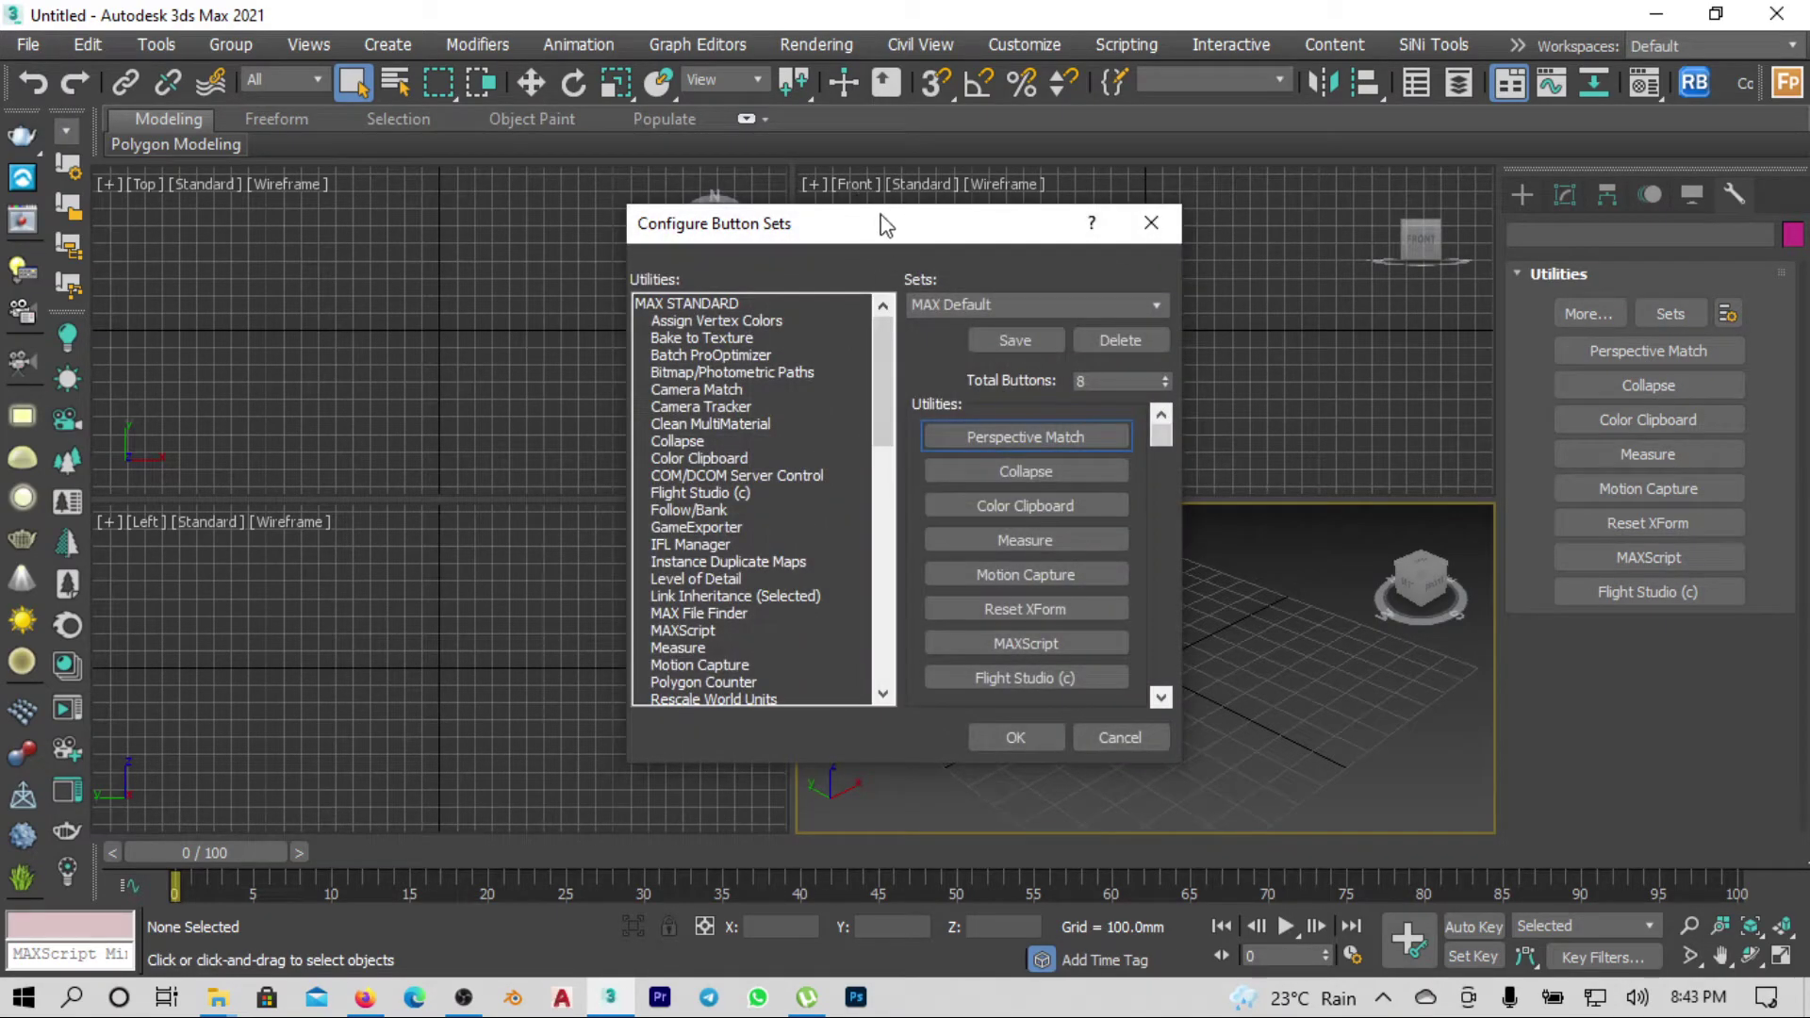
left_click_drag(886, 227, 822, 198)
mouse_move(1094, 400)
left_mouse_down()
mouse_move(1124, 657)
mouse_move(1118, 373)
left_mouse_up()
double_click(1046, 353)
type("1")
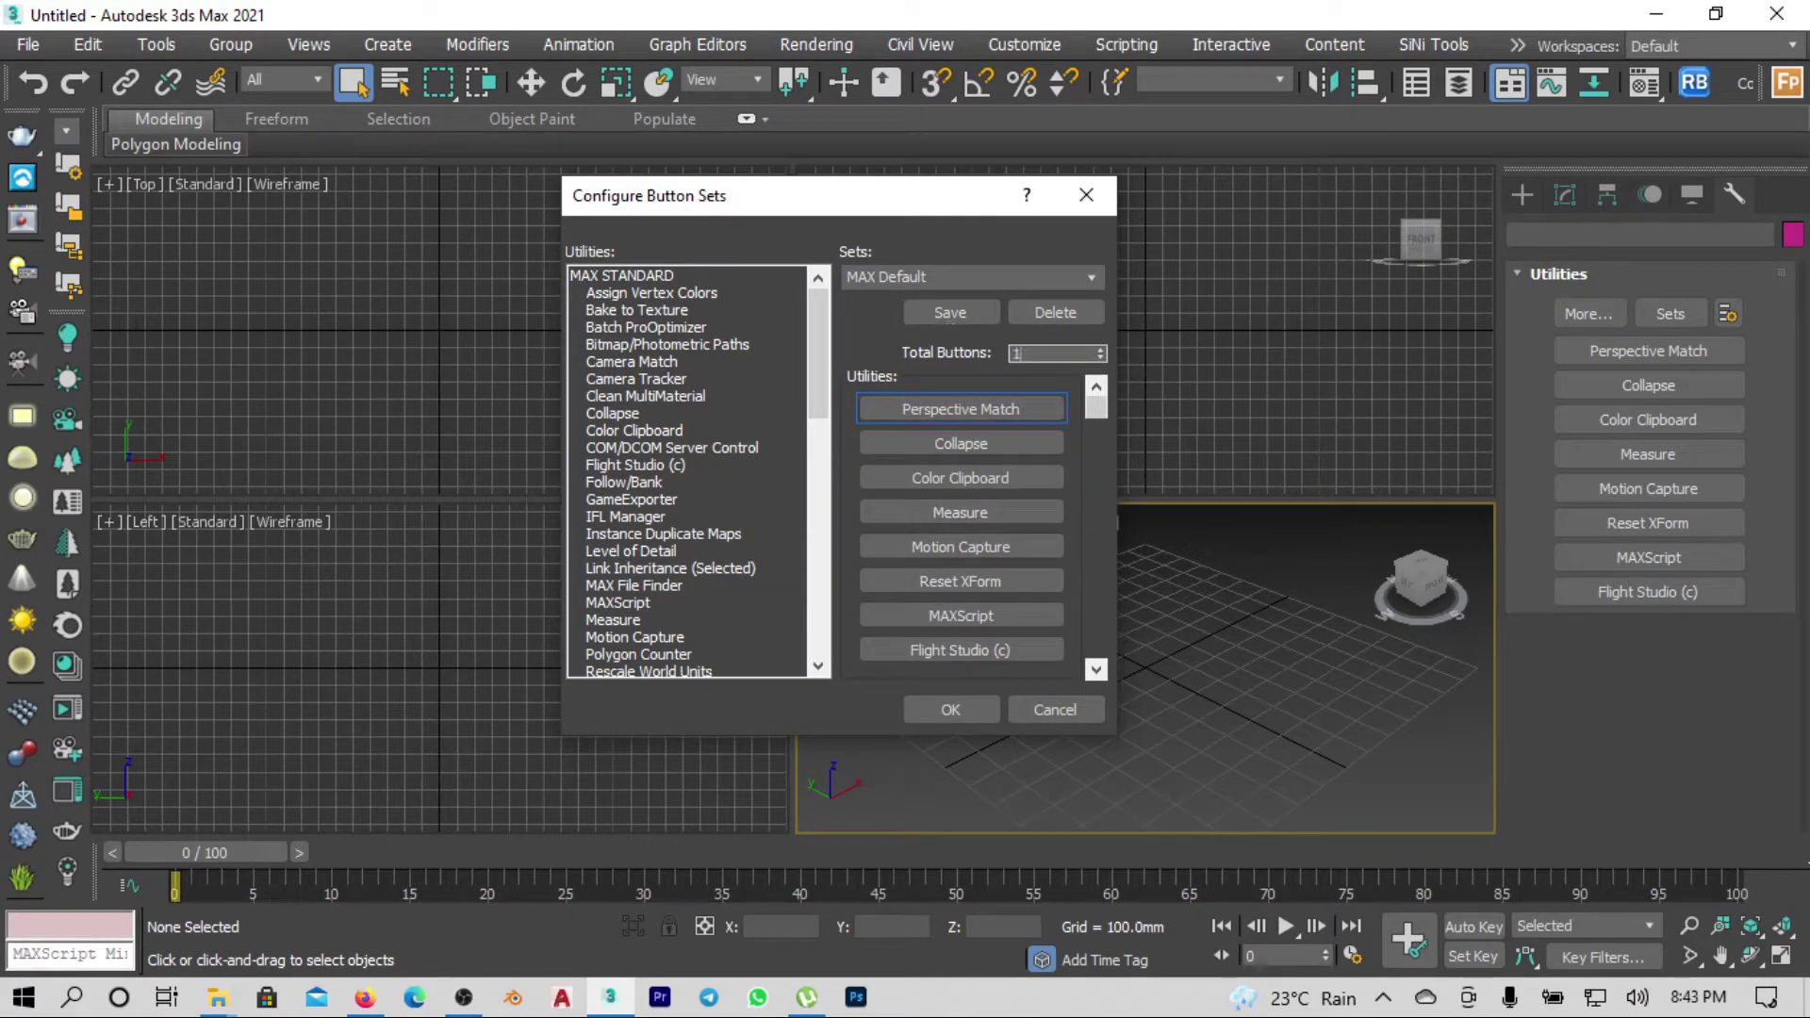
type("0")
key("Return")
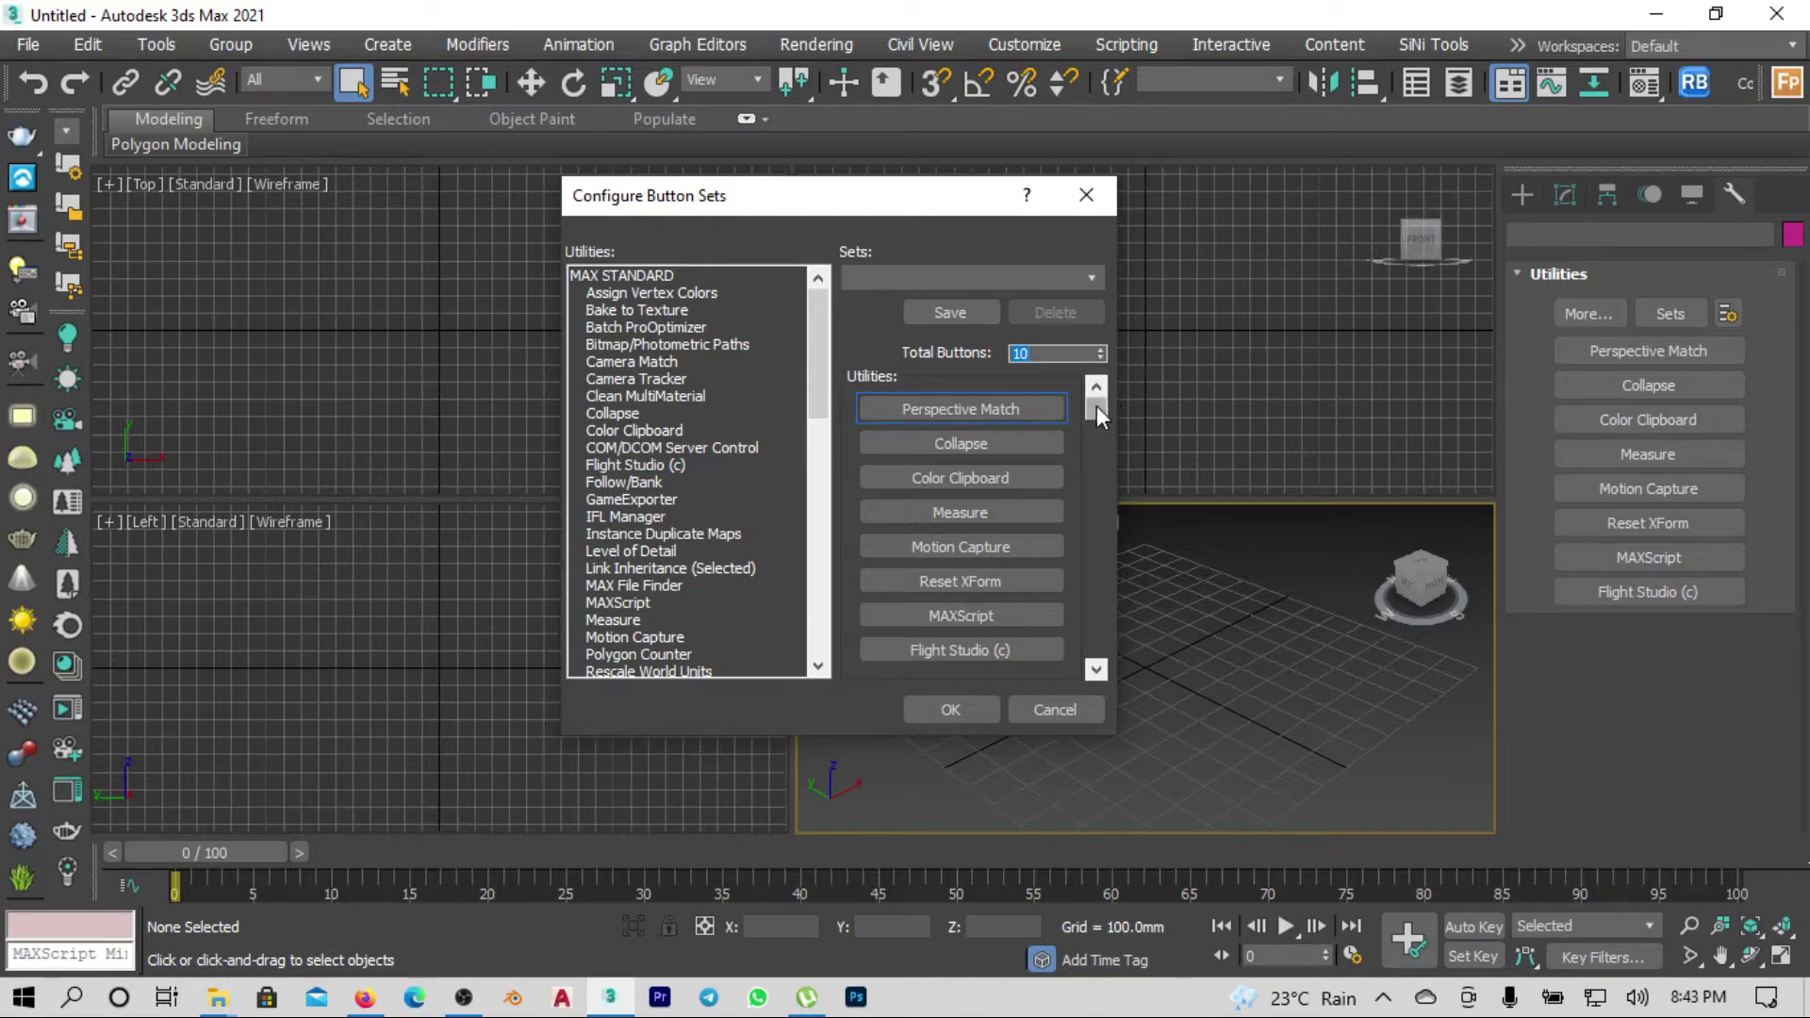
Drag SiNiScript and ForenSic into the two empty button slots and apply
left_click_drag(1095, 405, 1098, 644)
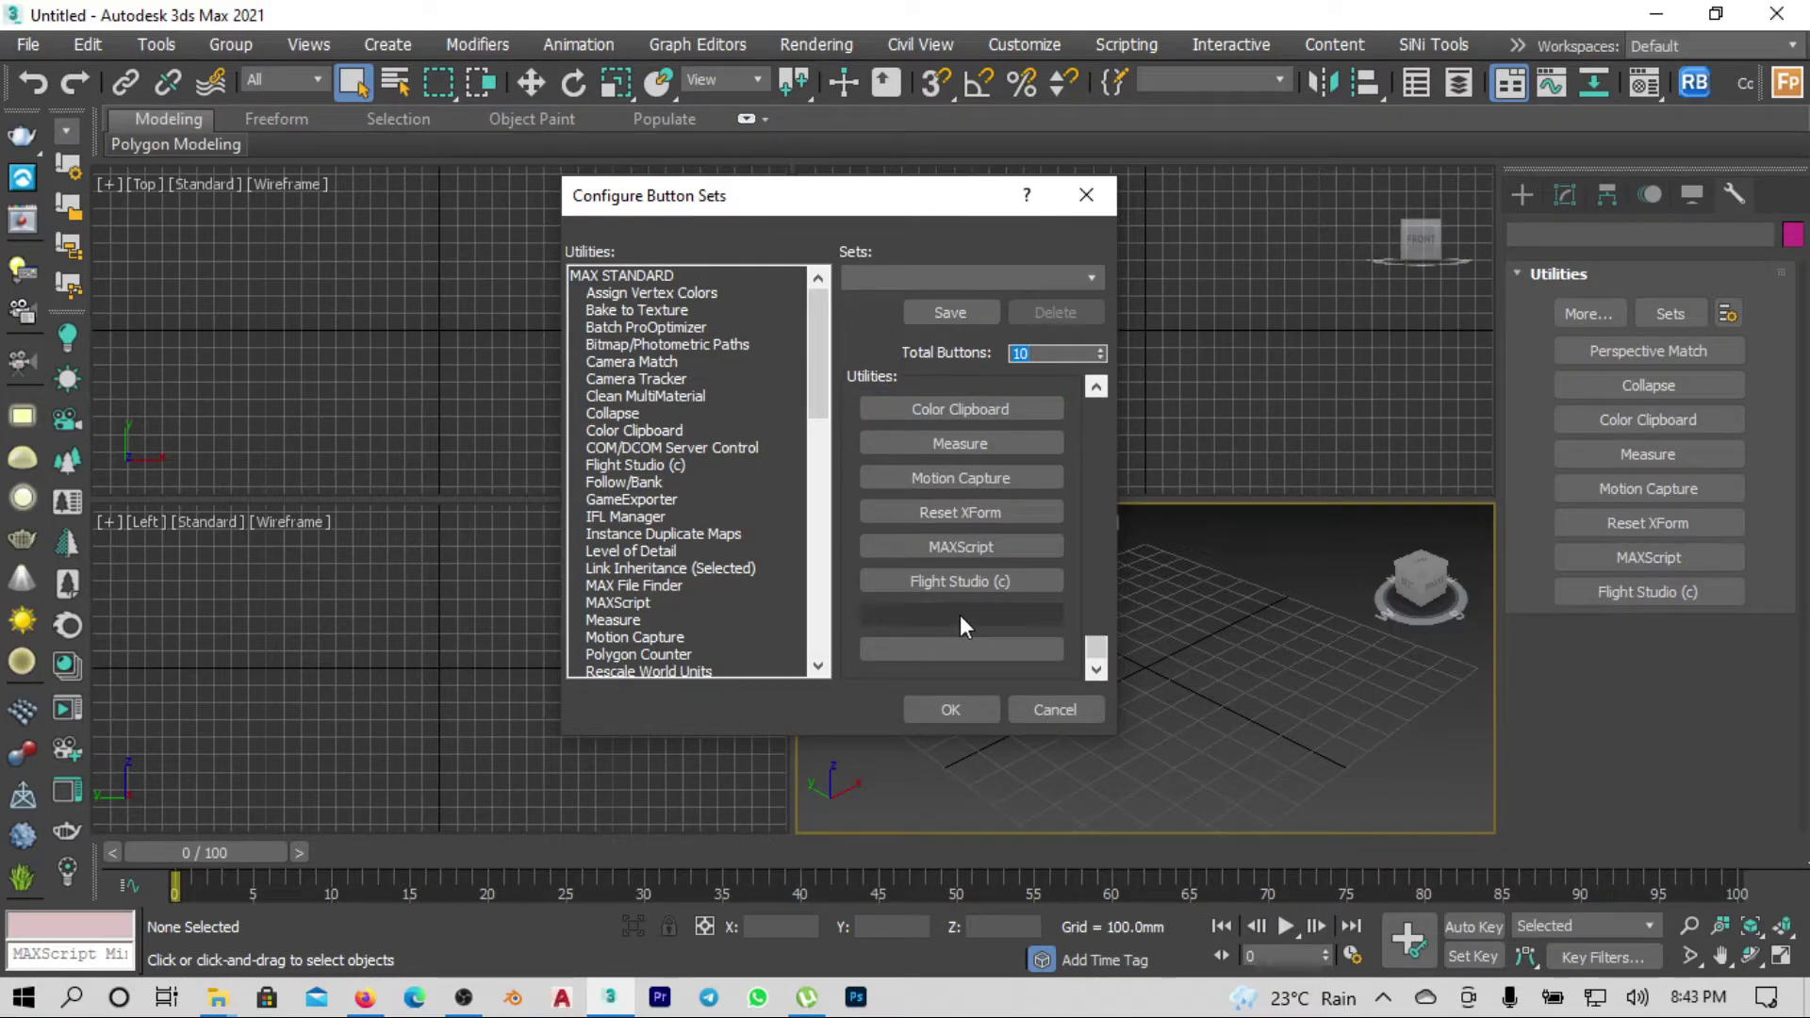
left_click_drag(817, 316, 816, 628)
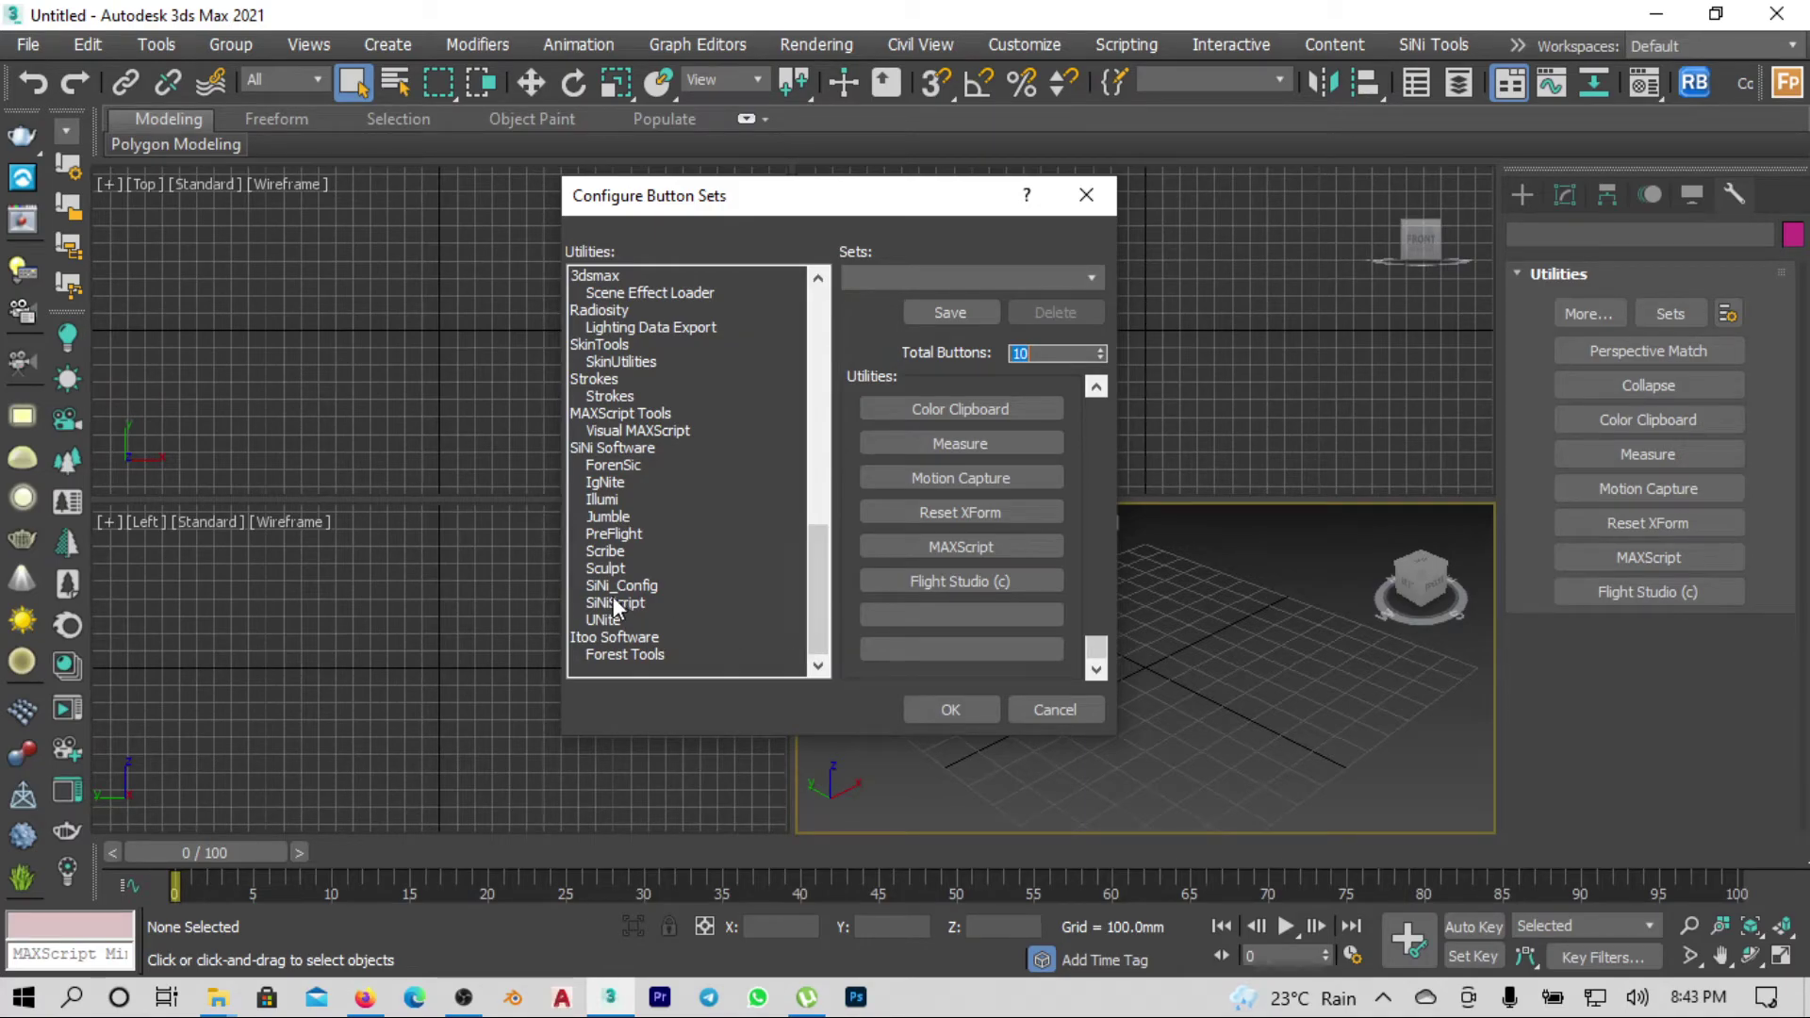
left_click_drag(614, 602, 964, 650)
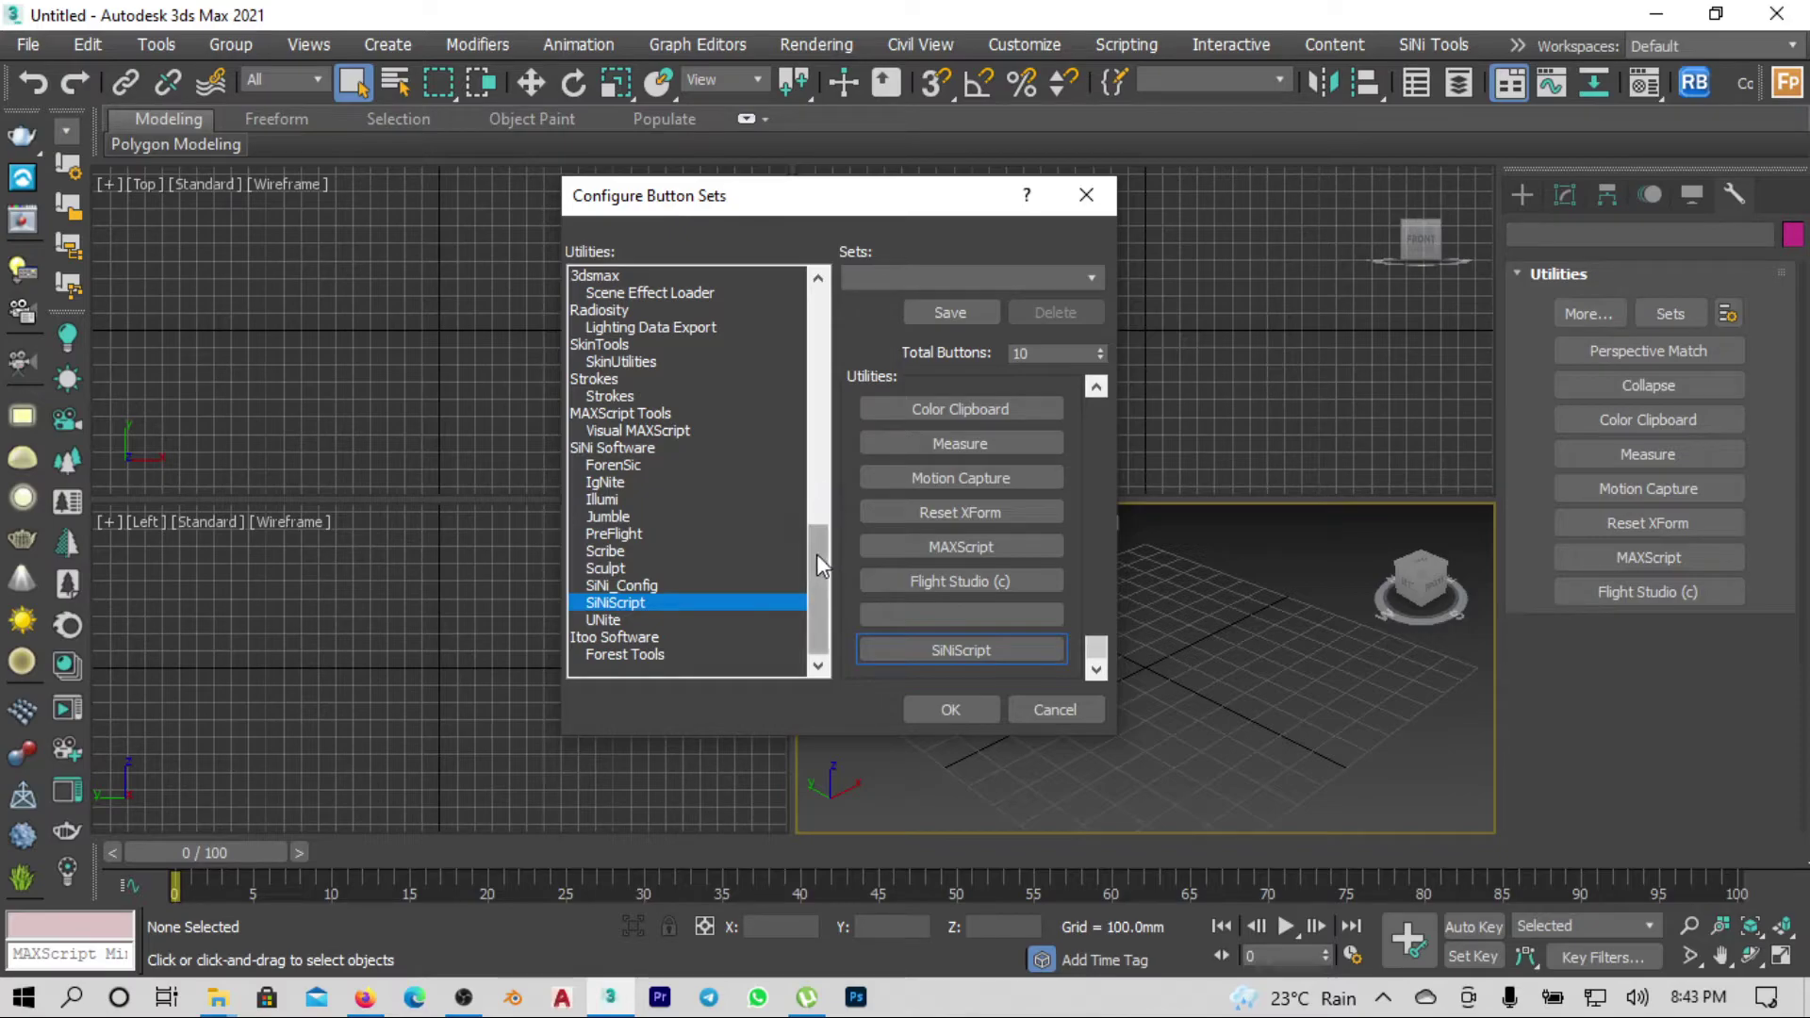
left_click_drag(817, 558, 817, 547)
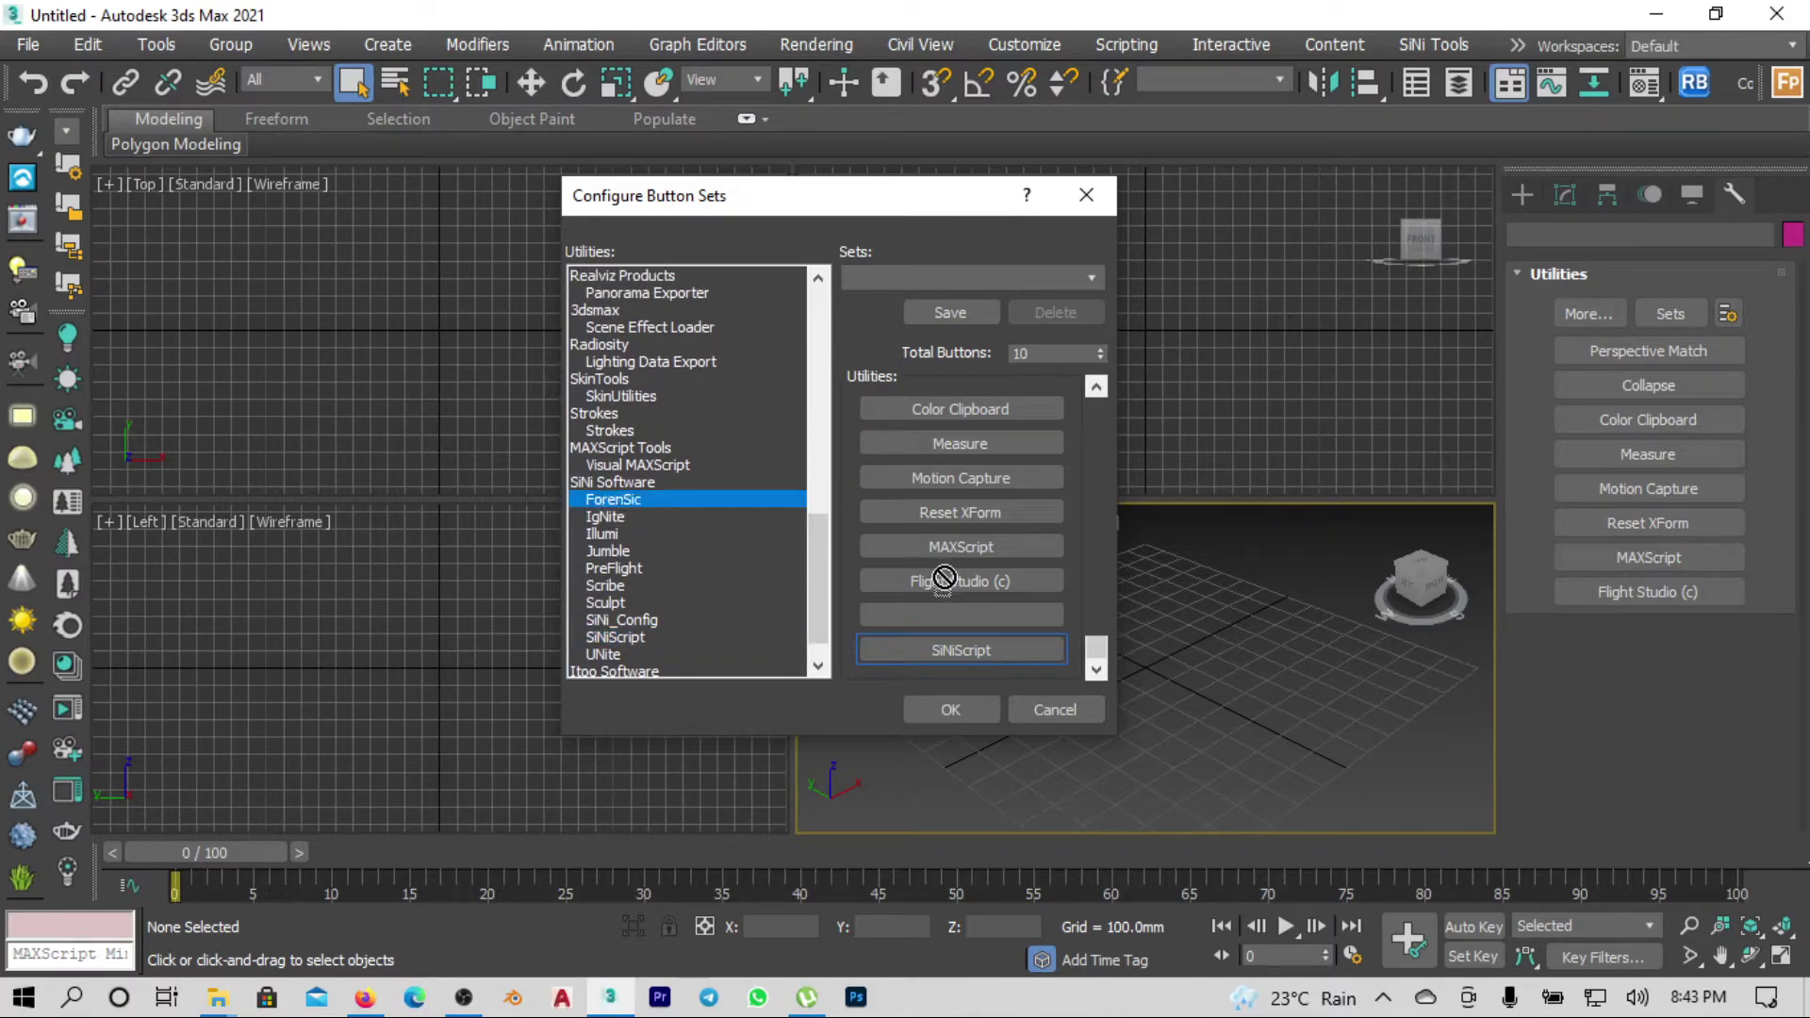
mouse_move(597, 505)
left_mouse_down()
mouse_move(967, 615)
mouse_move(994, 651)
left_mouse_up()
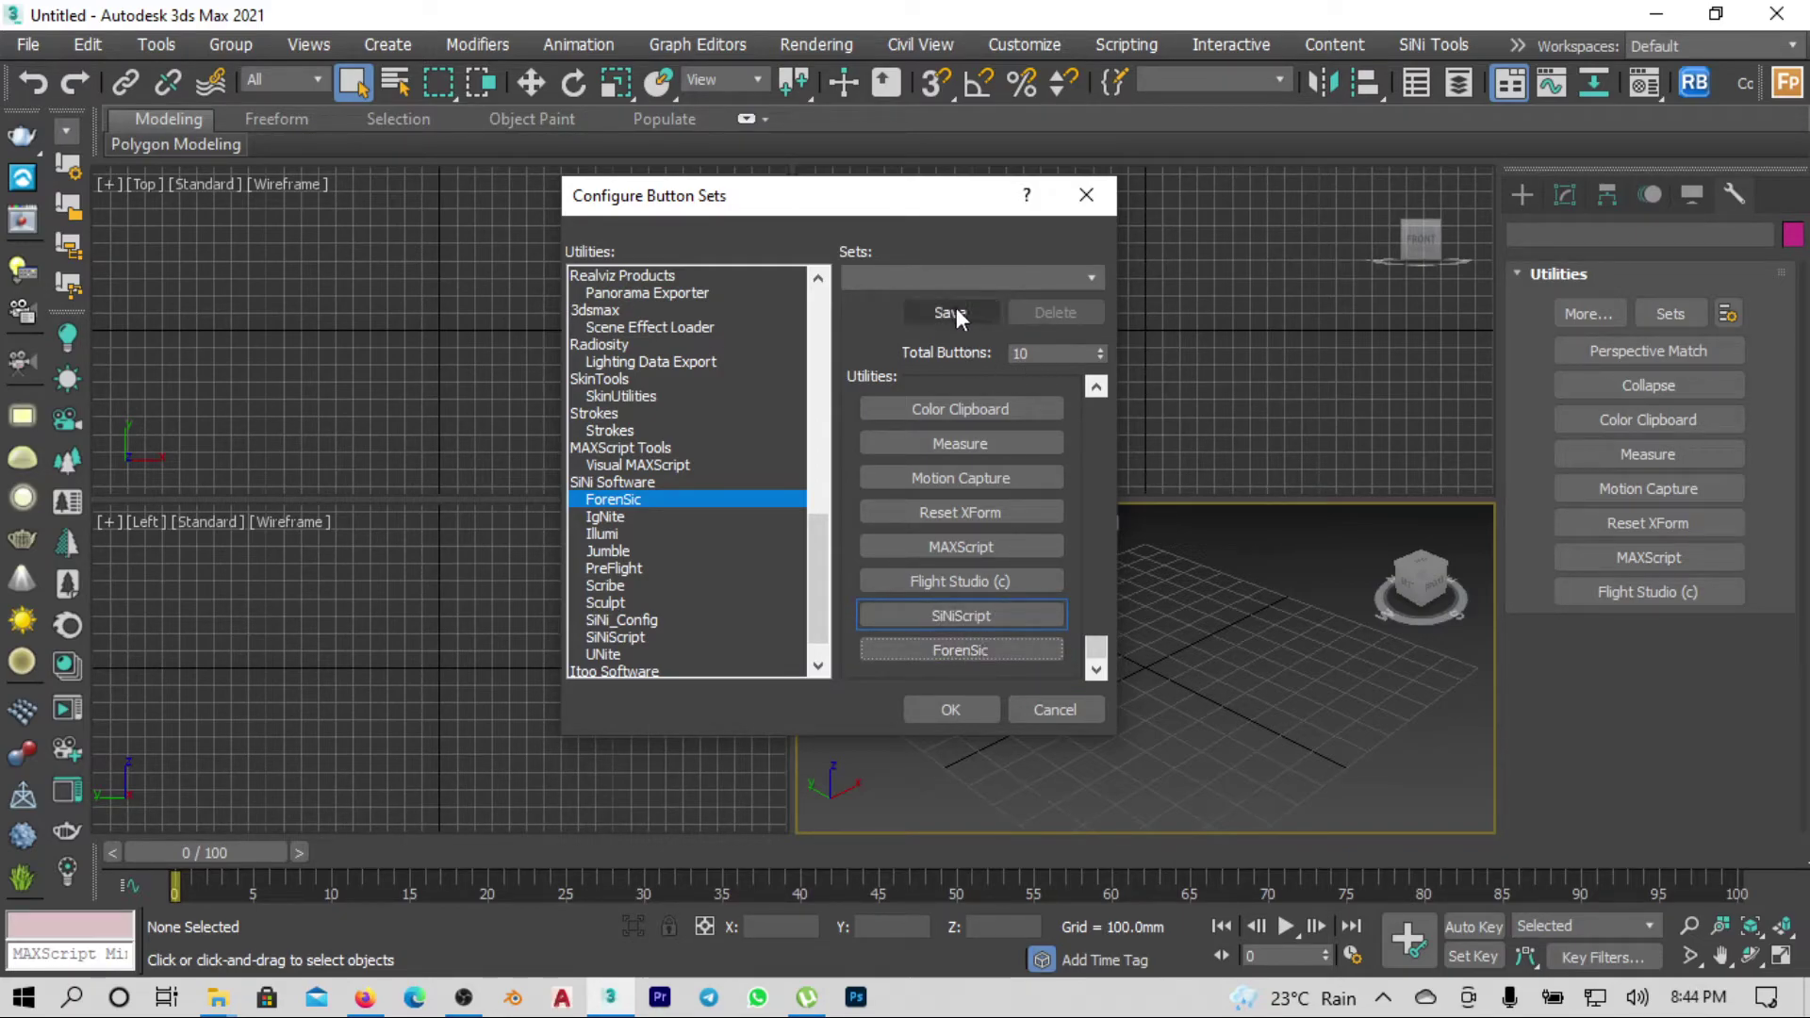
left_click(977, 710)
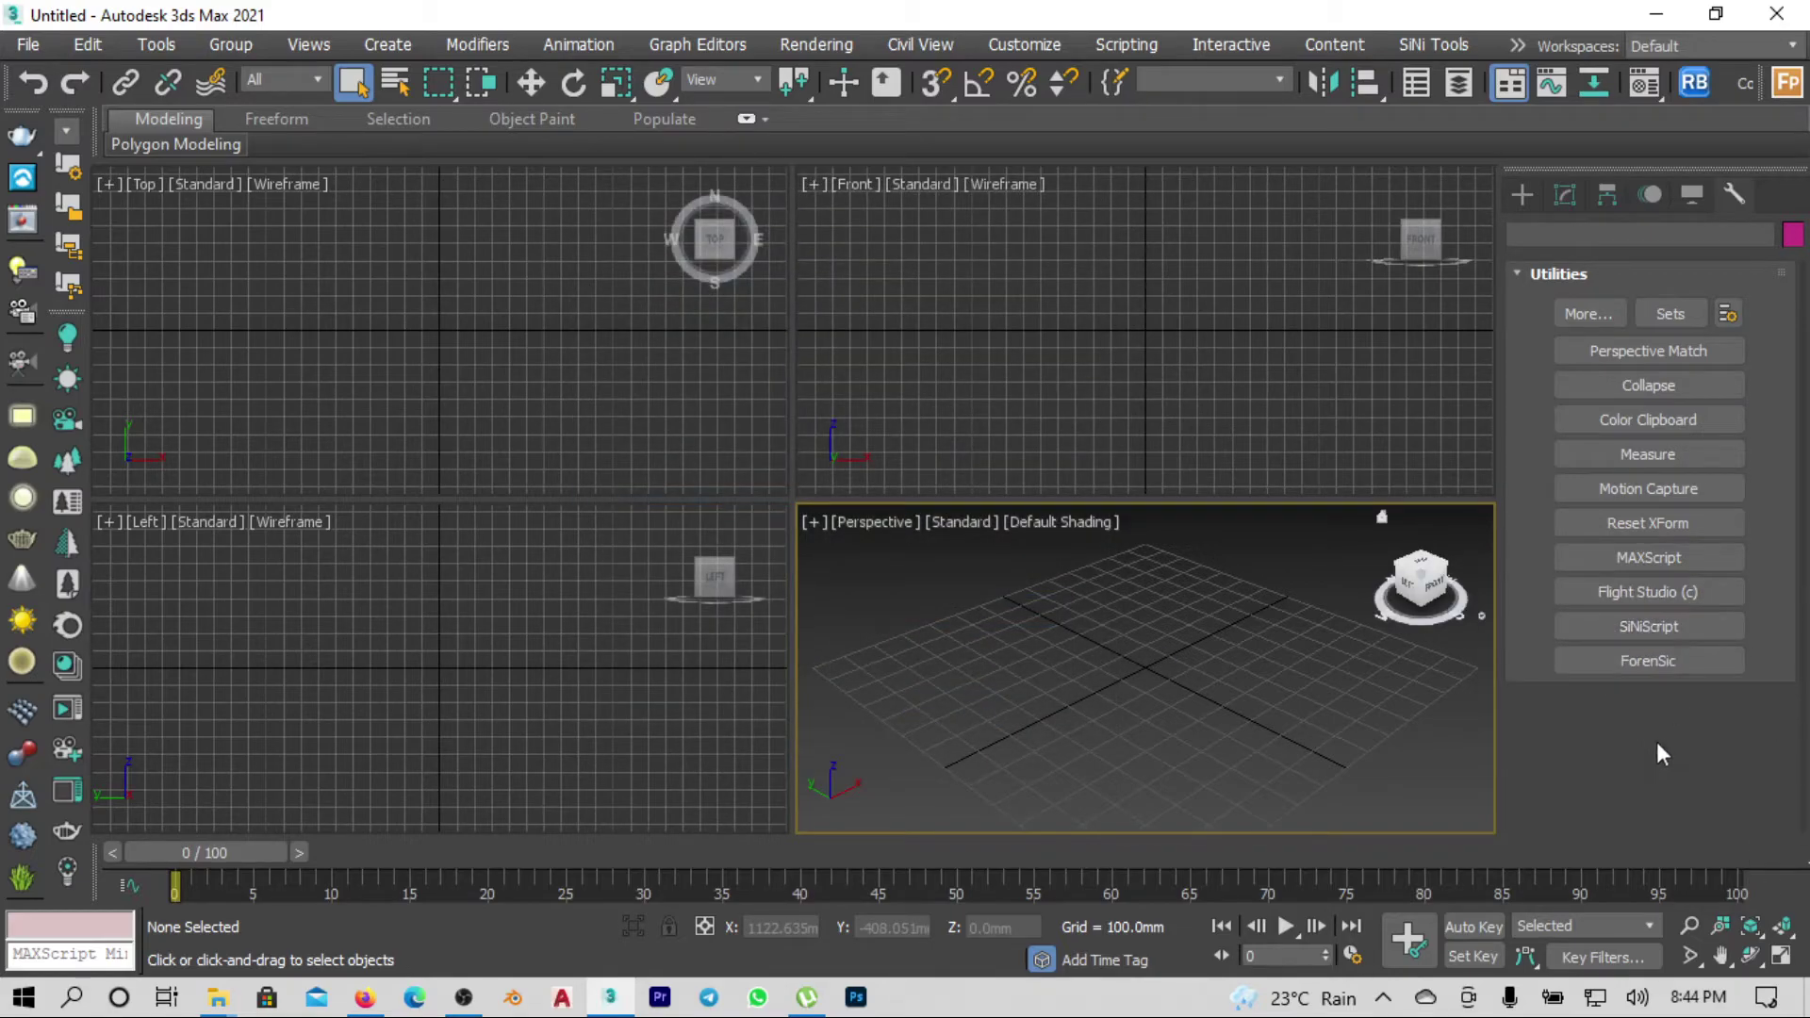
Open the recent interior.max scene, dismissing the Missing DLLs warning
left_click(1680, 660)
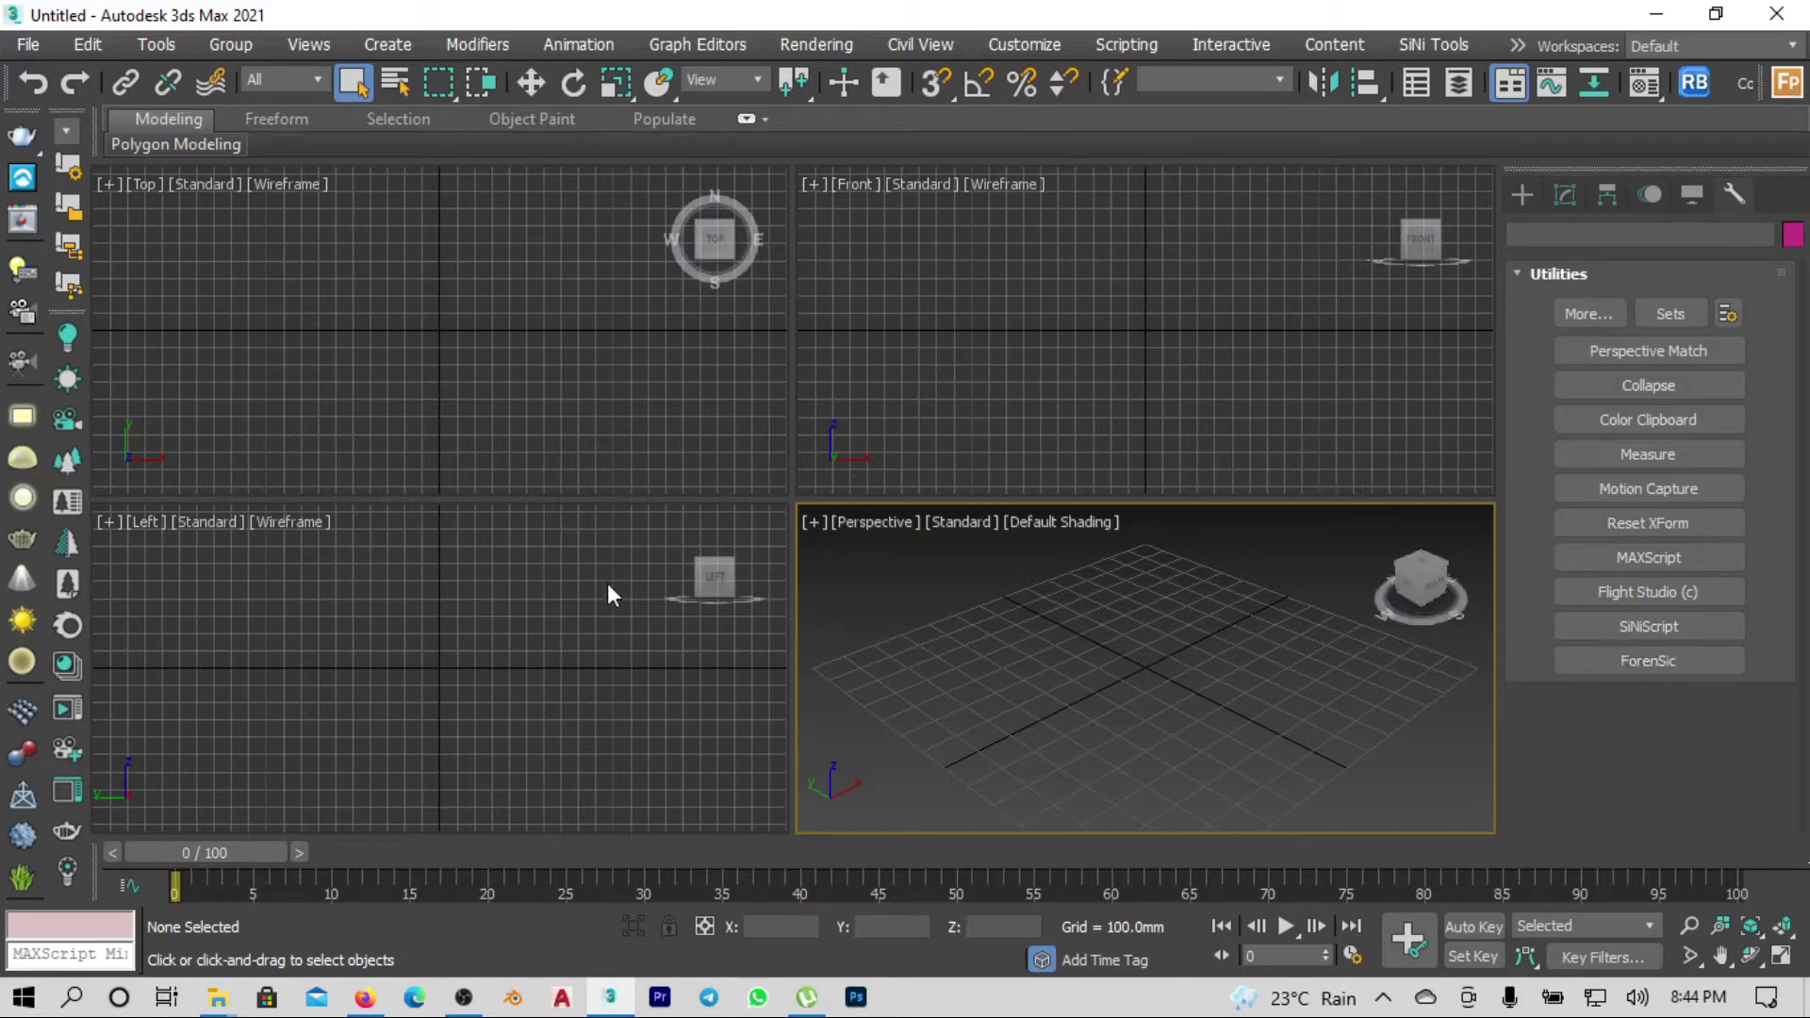
left_click(27, 45)
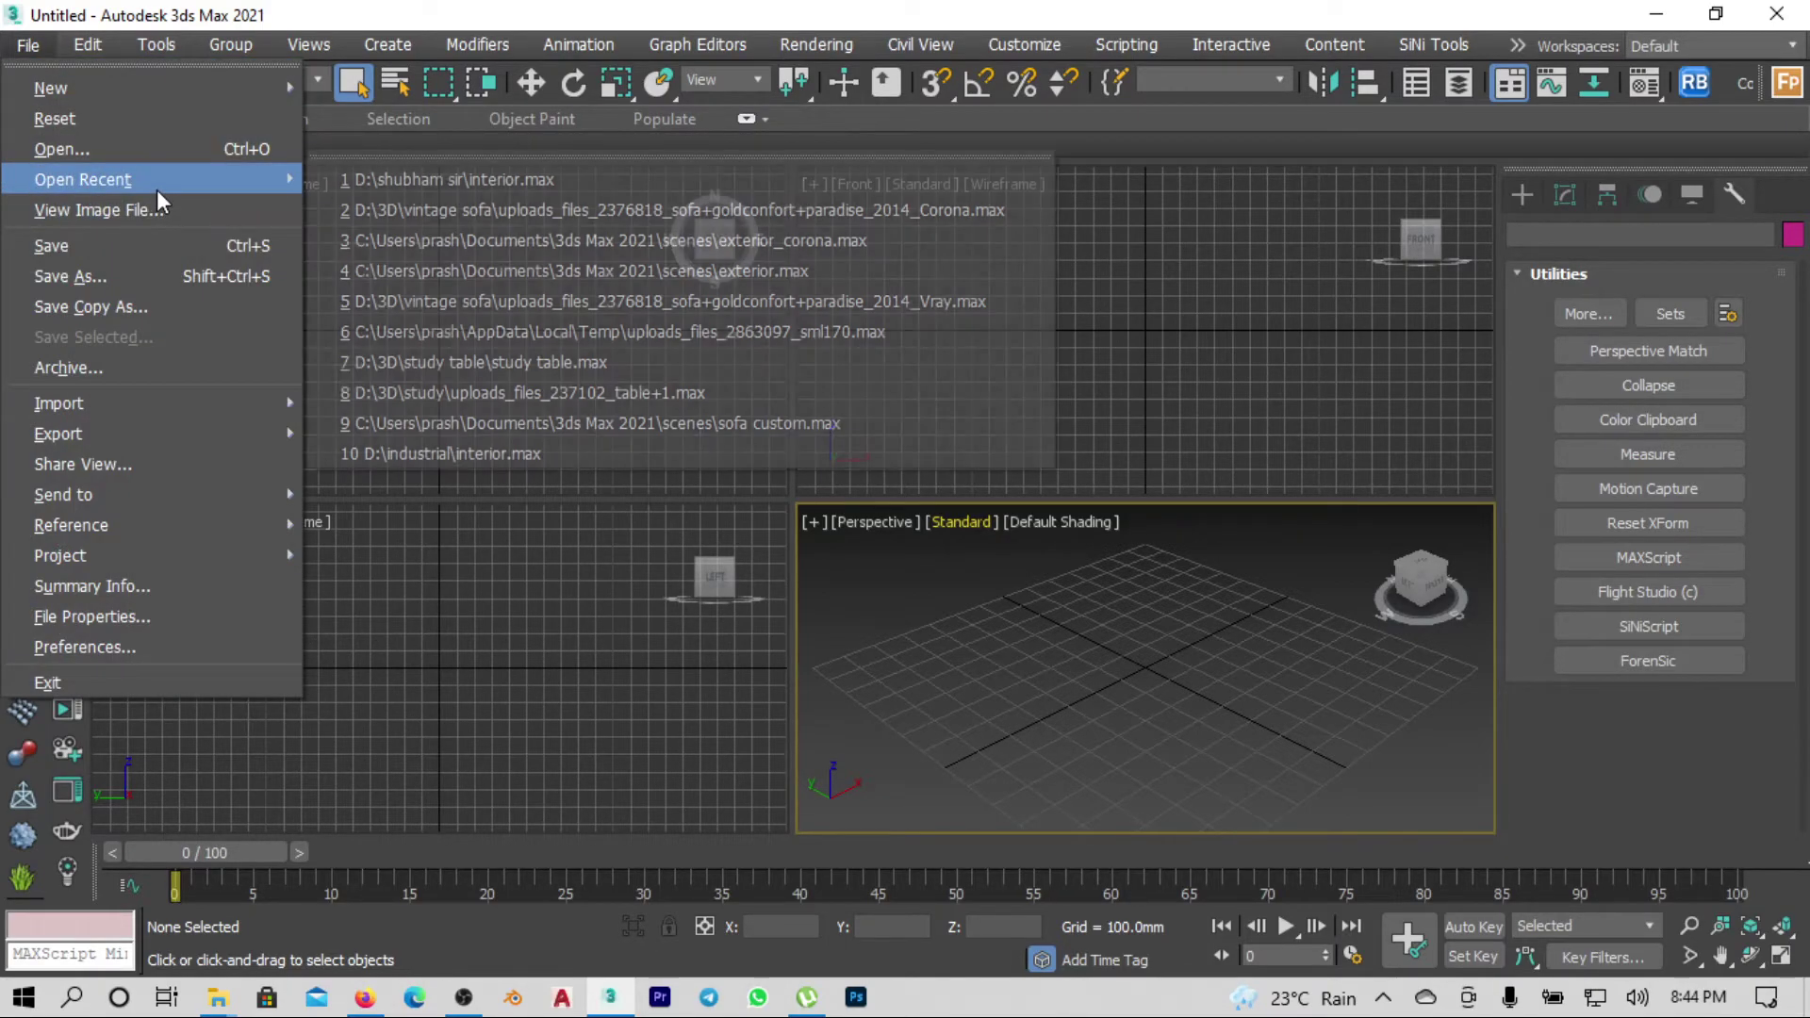
mouse_move(82, 179)
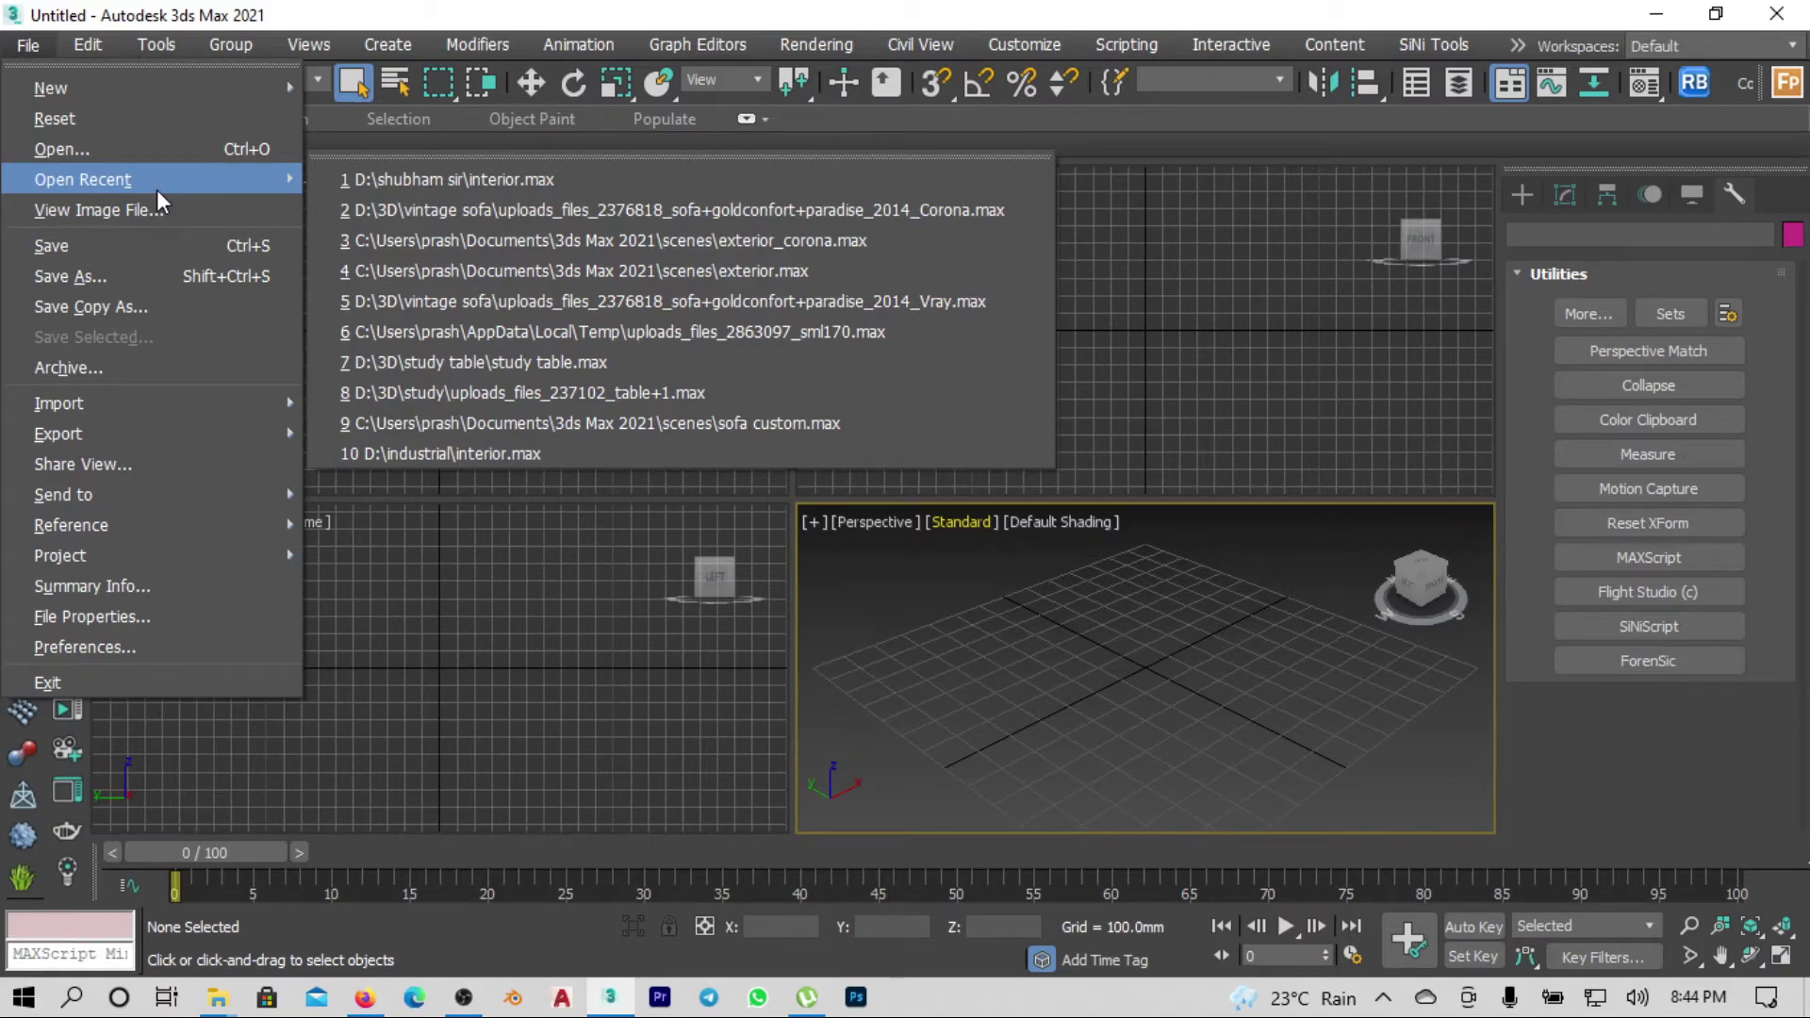
left_click(611, 180)
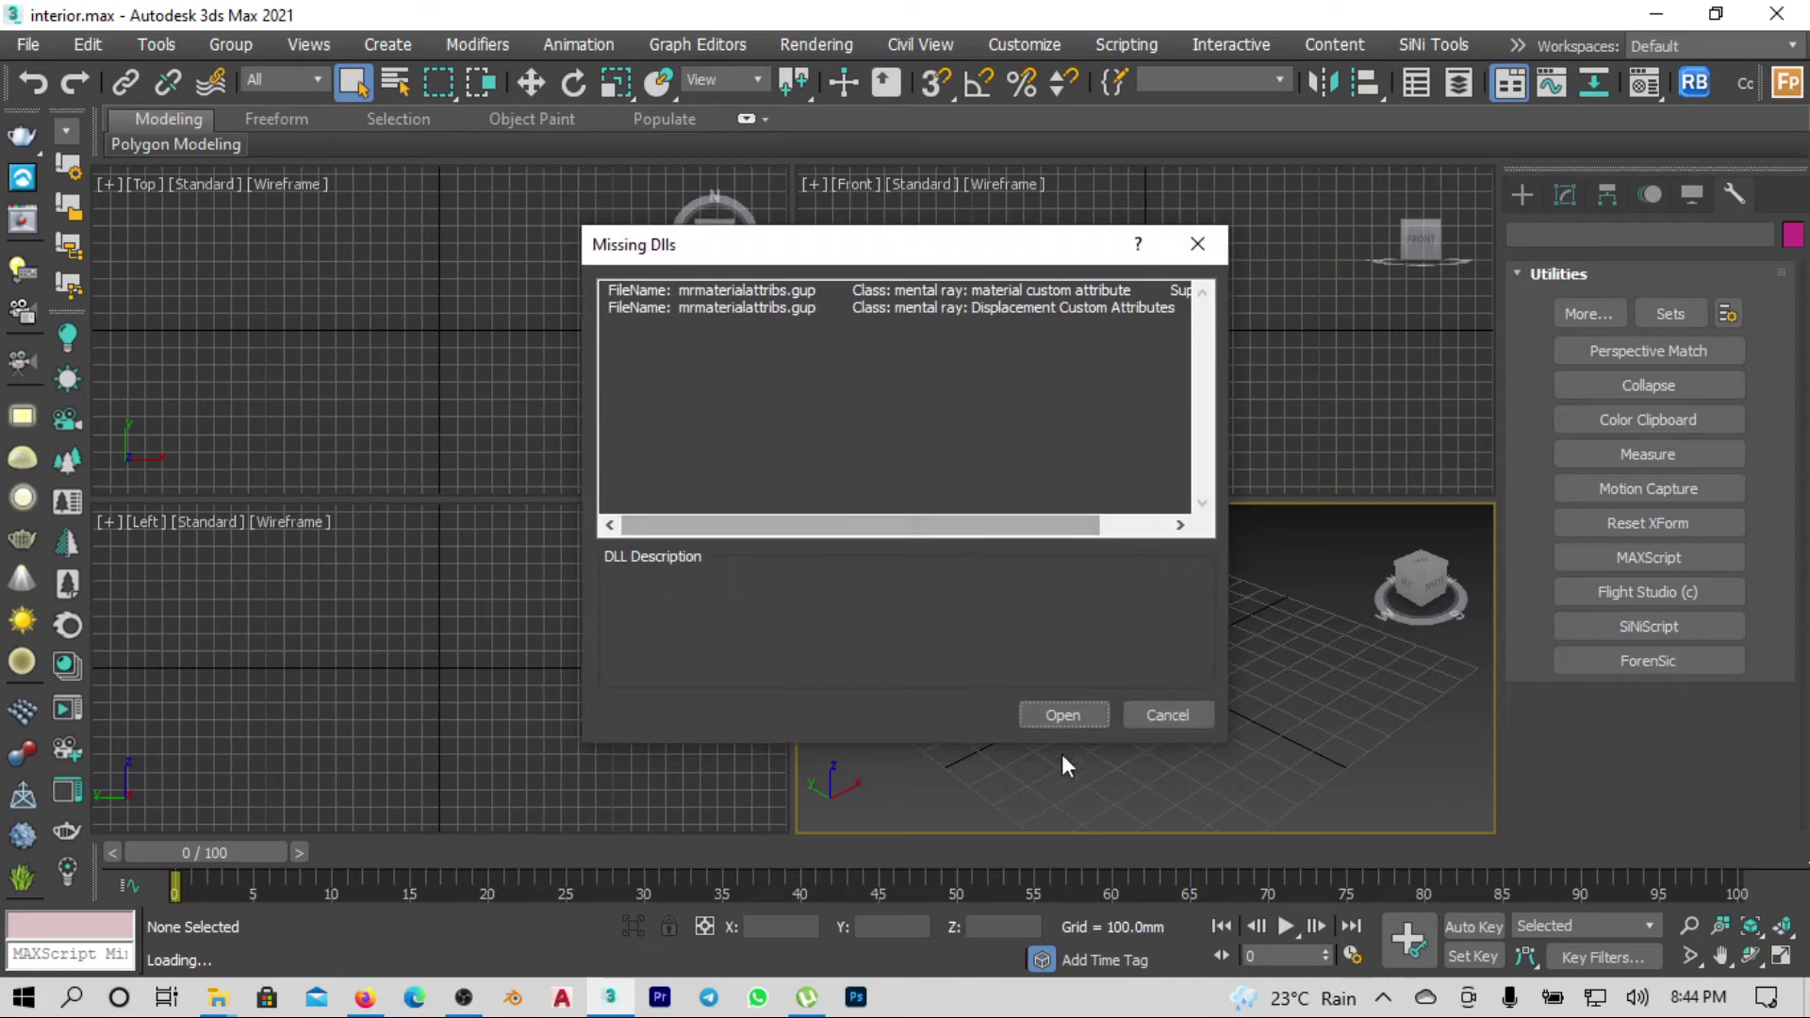
left_click(1064, 715)
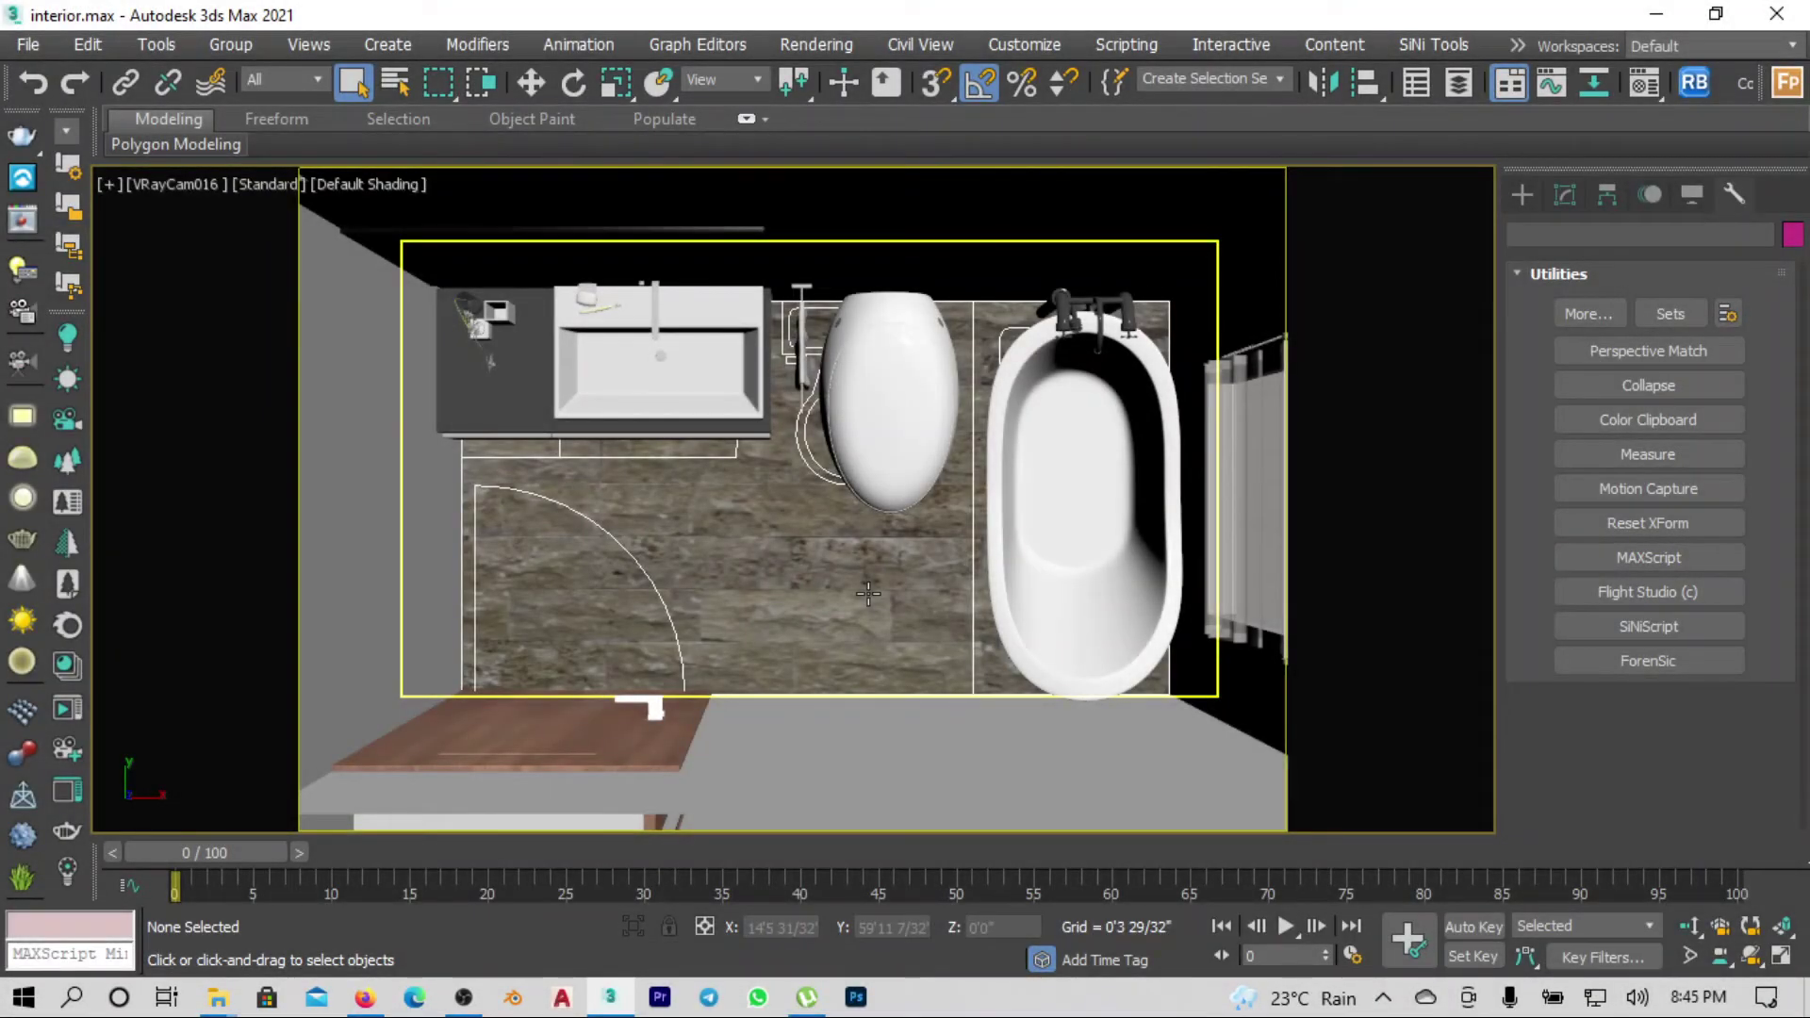
Switch the viewport to camera VRayCam011's bedroom view
left_click(867, 592)
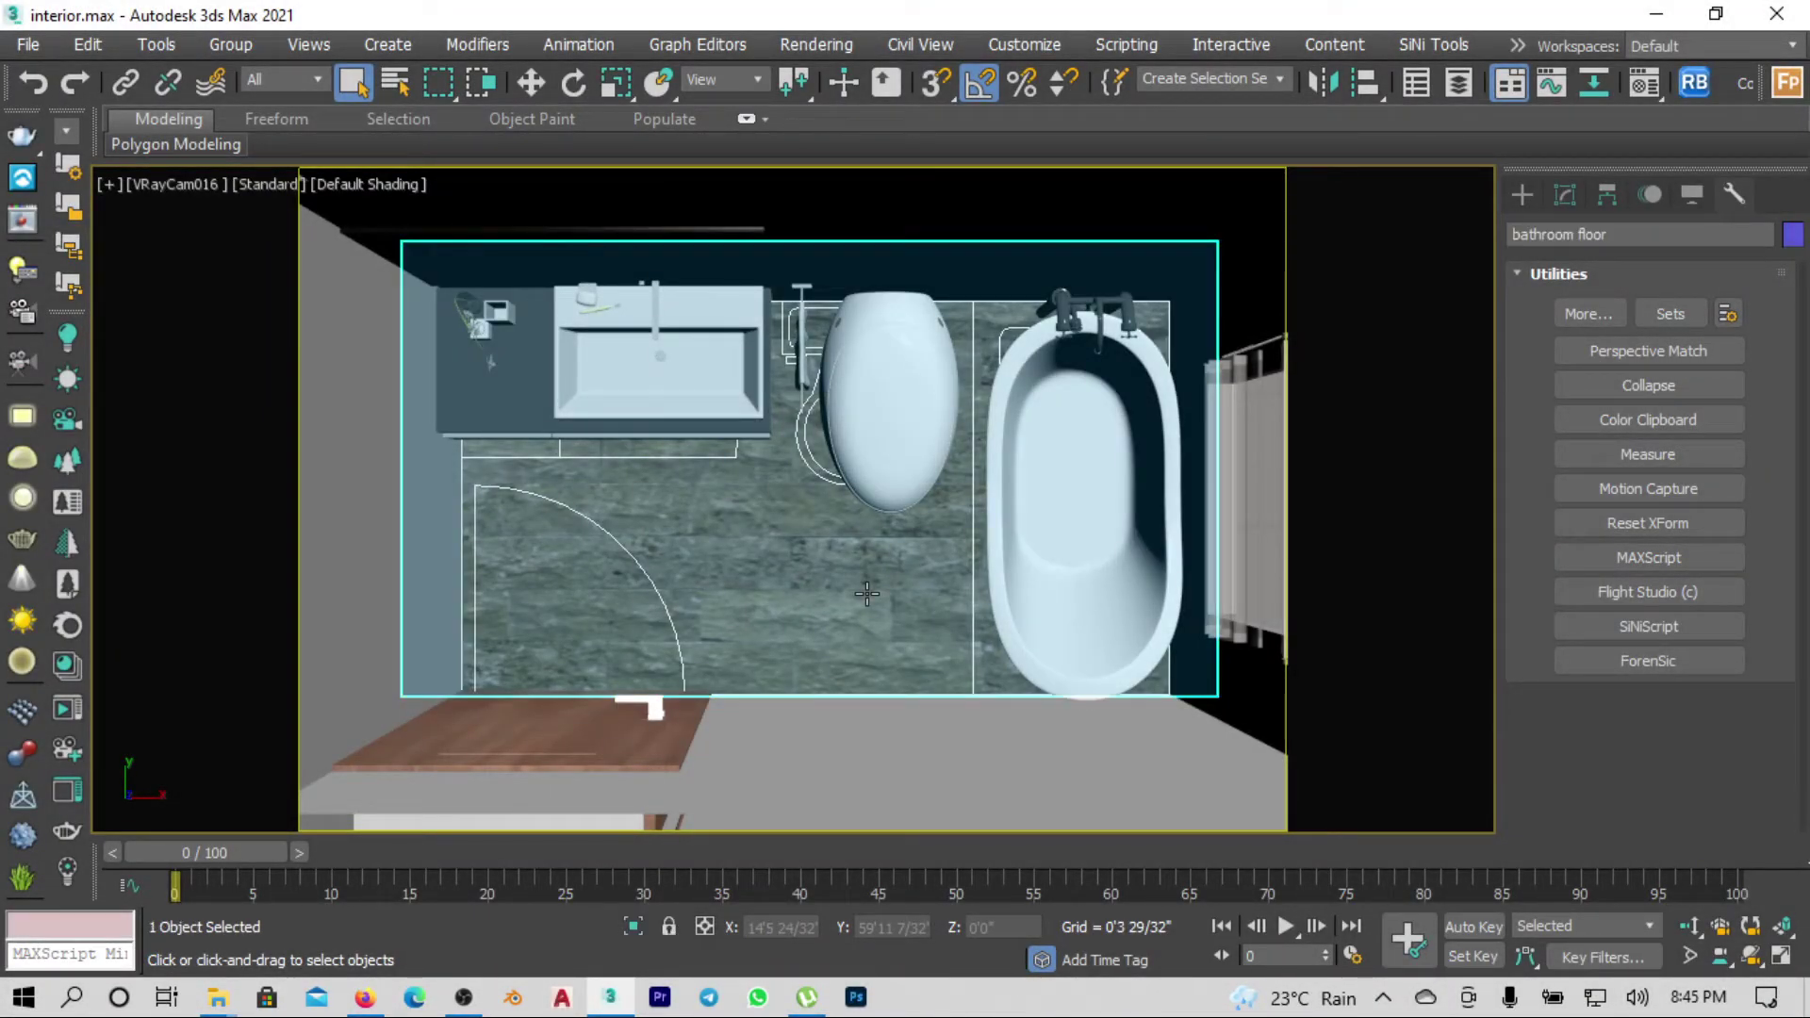
key("c")
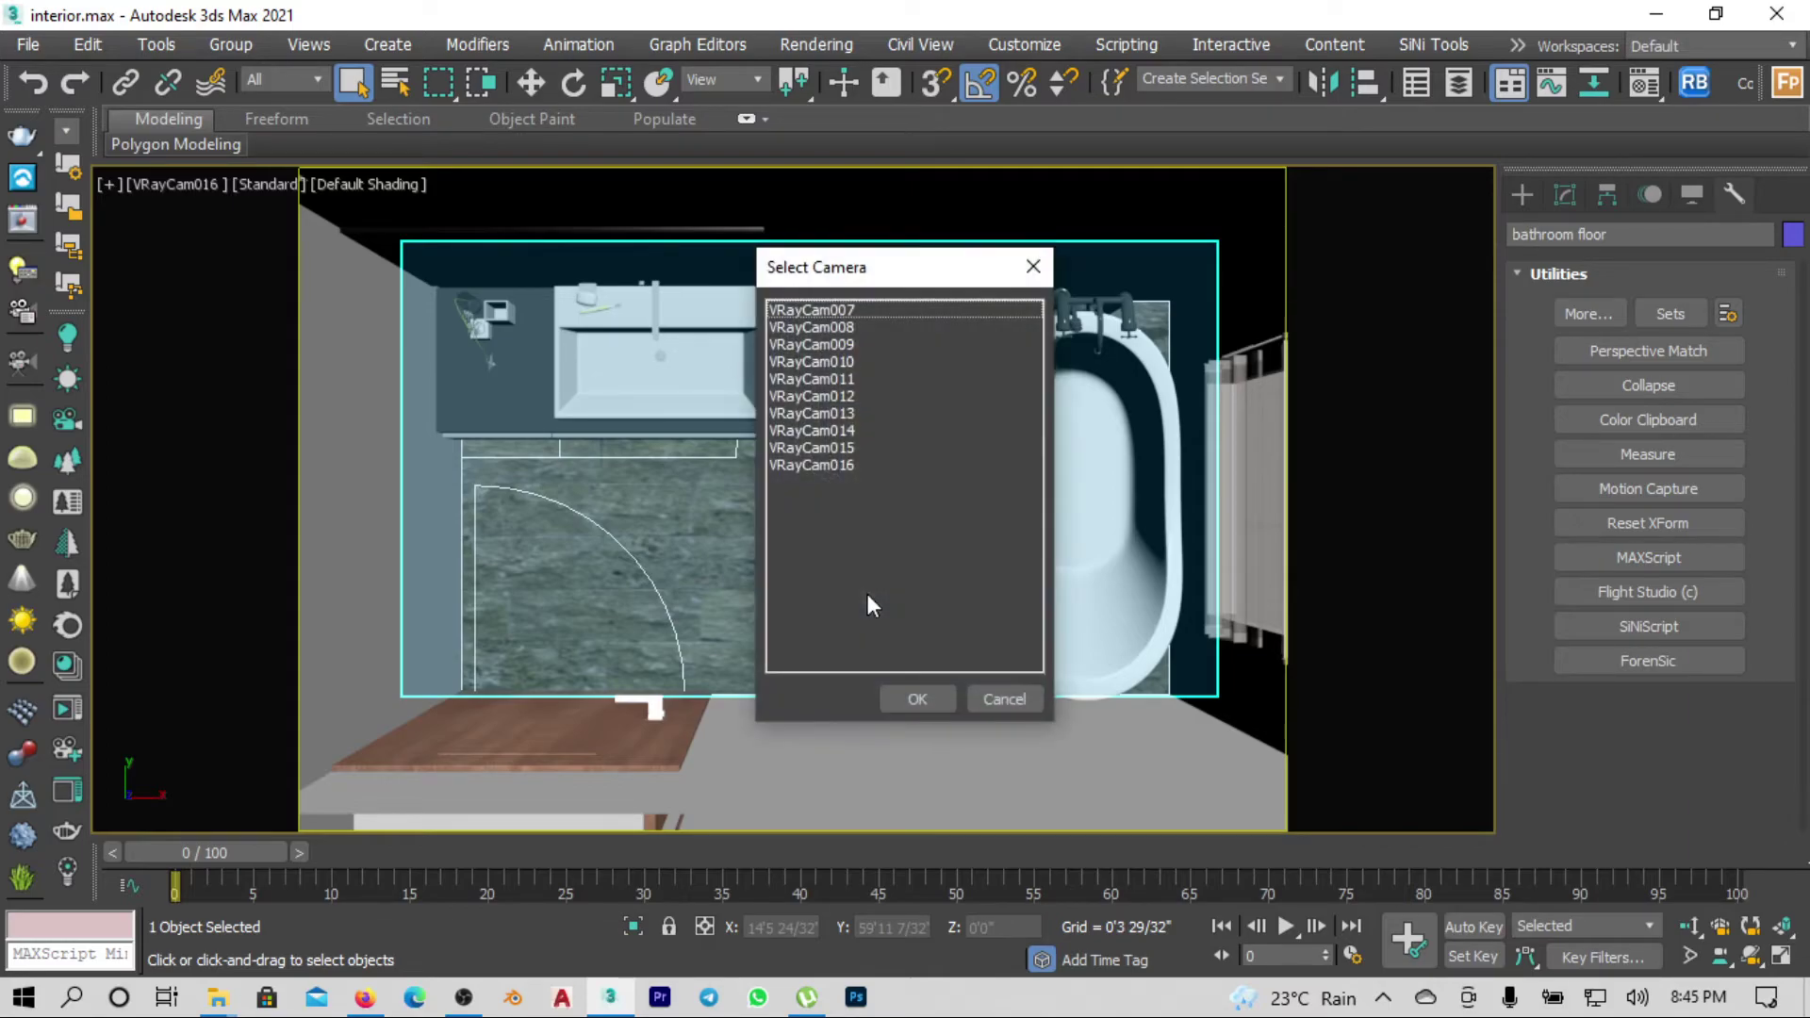
double_click(846, 379)
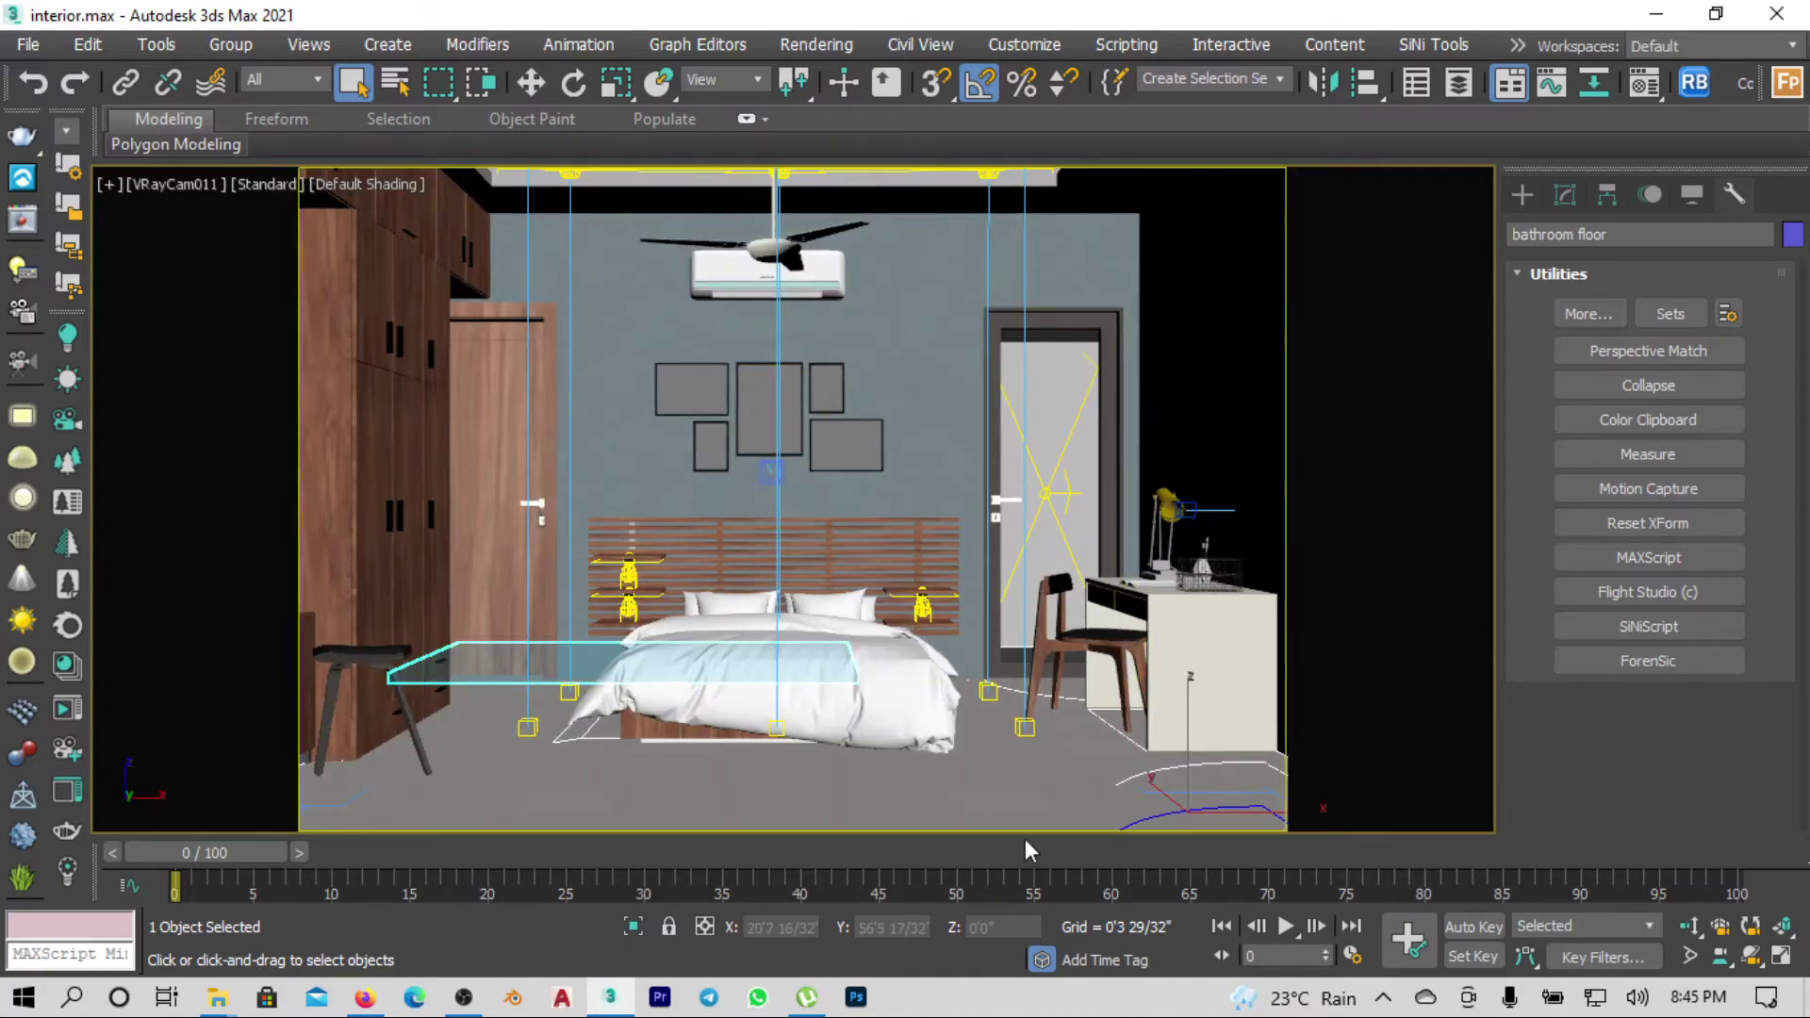
left_click(1000, 773)
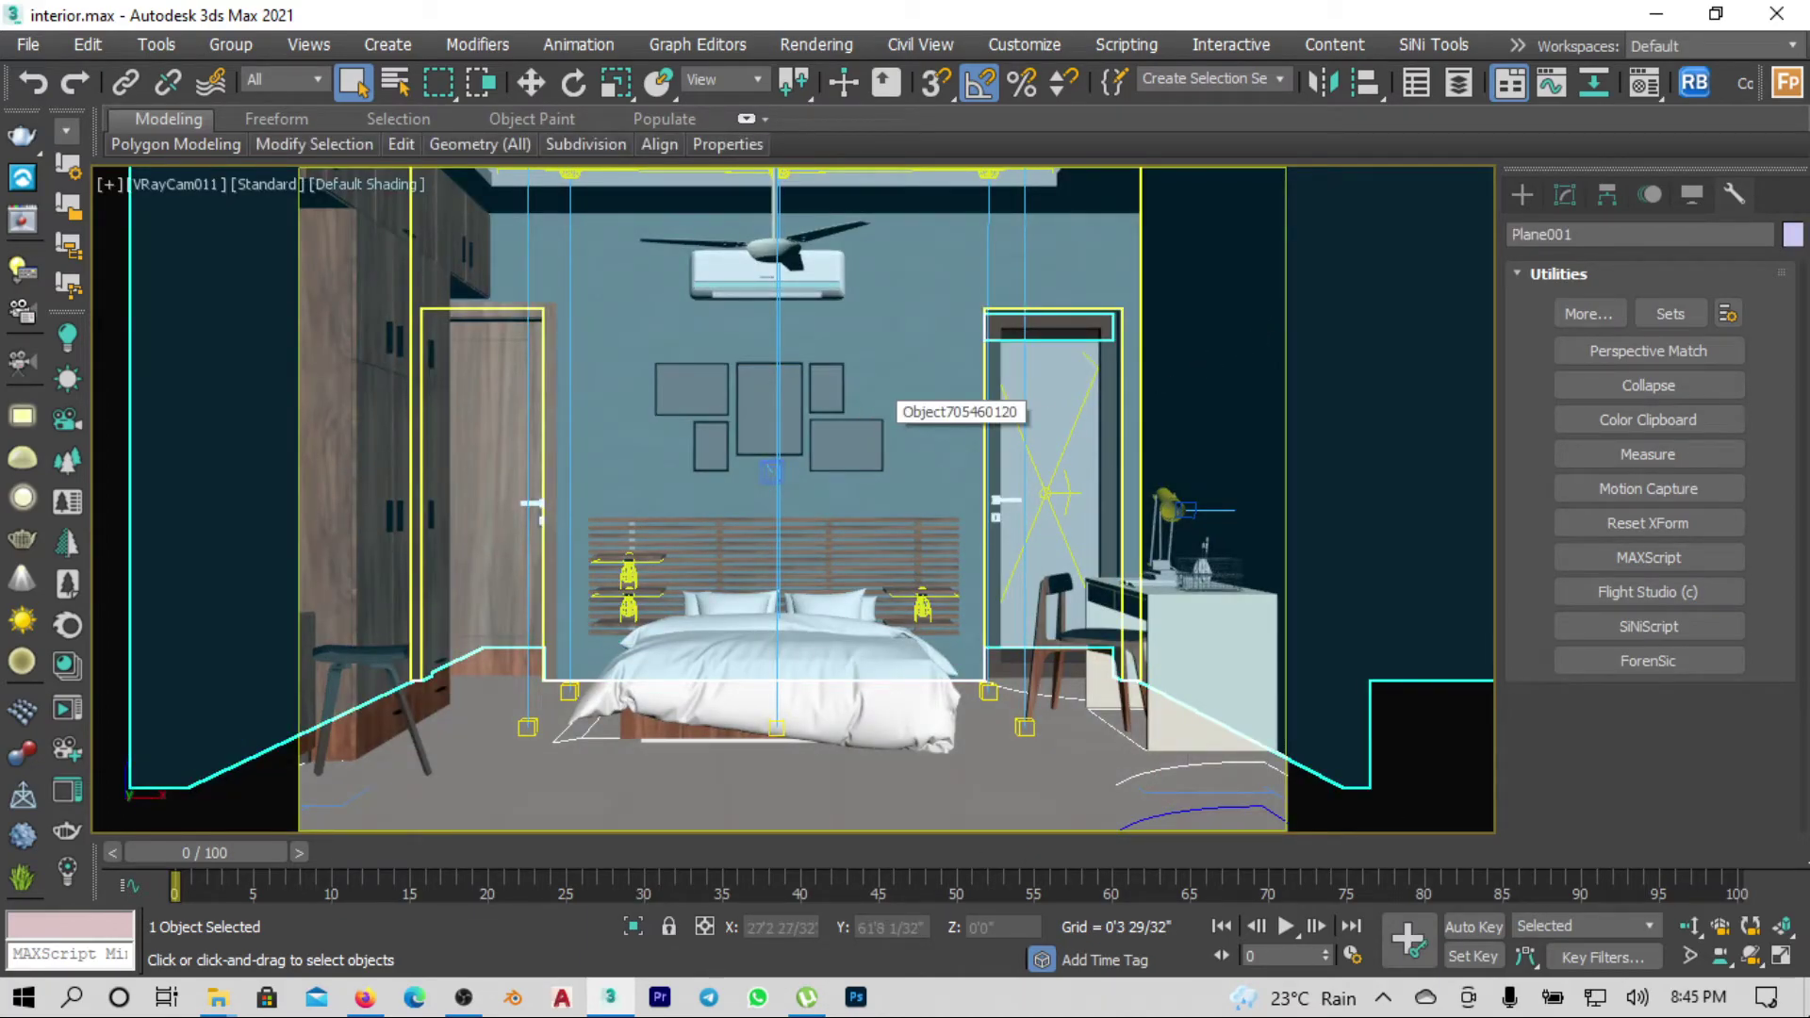
Scan interior.max with ForenSic, review results (no viruses, 426 missing plugins), then close it
left_click(1682, 664)
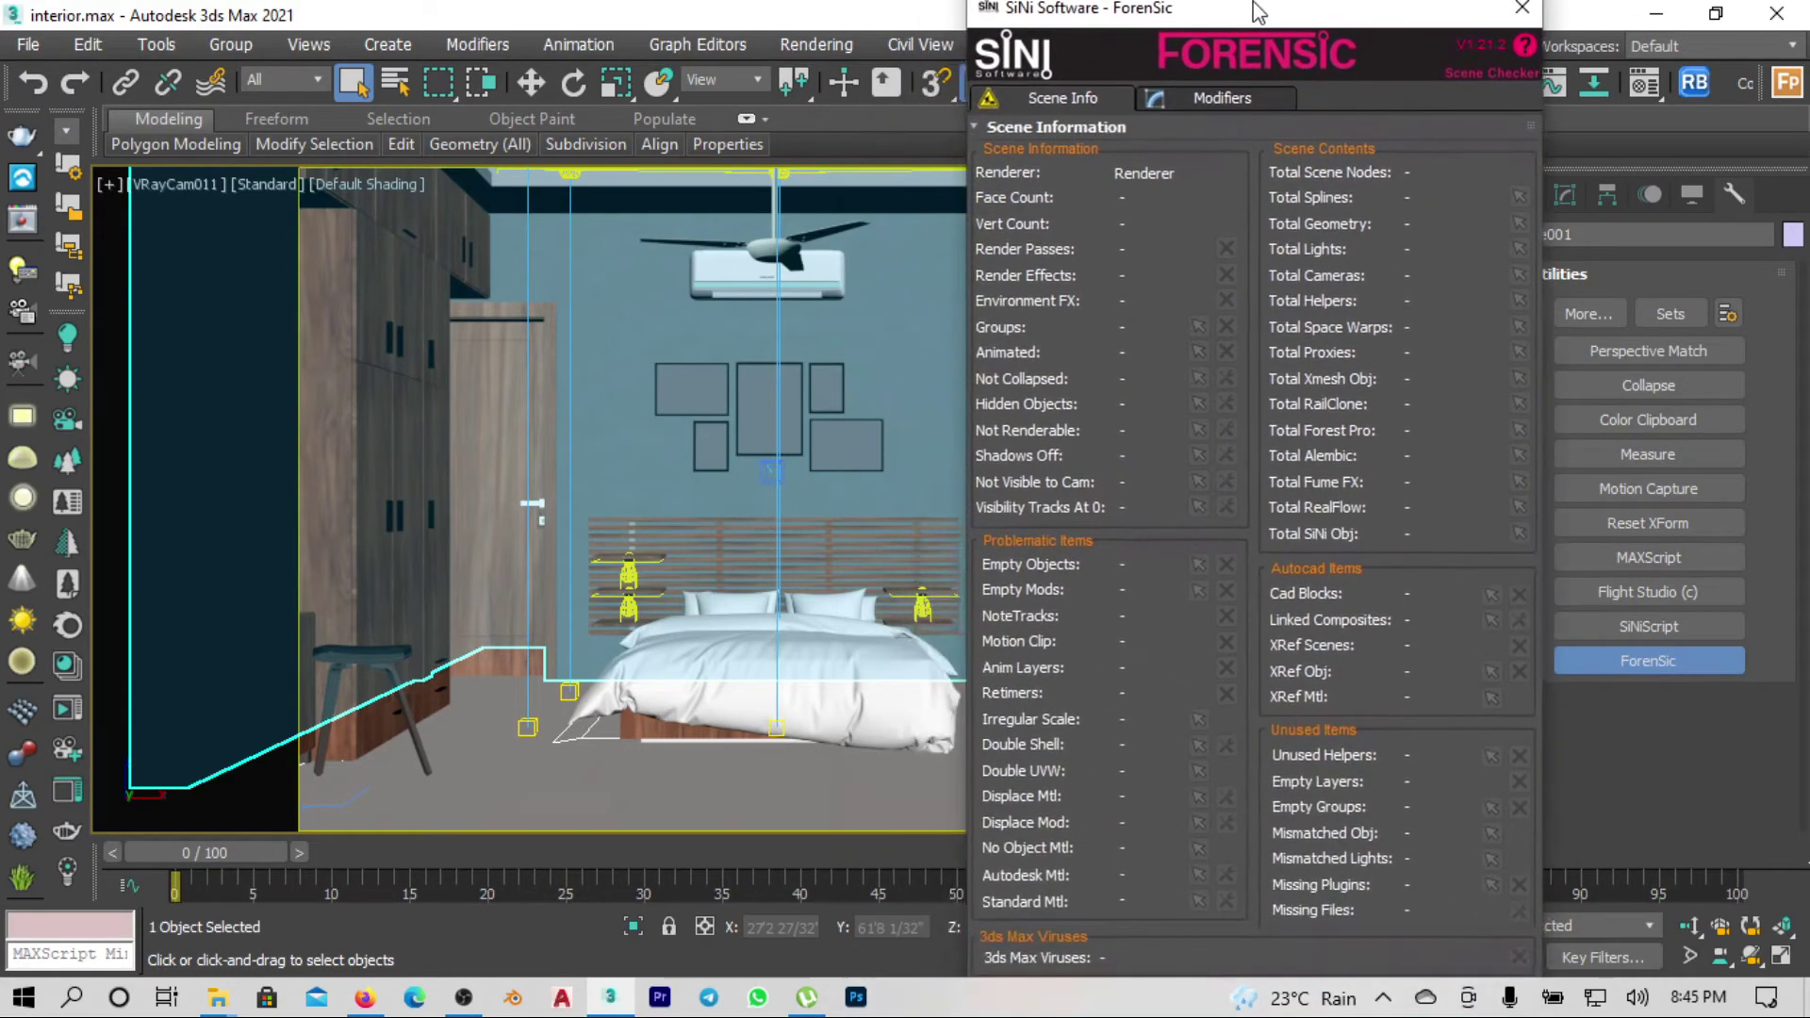
mouse_move(1264, 330)
left_mouse_down()
mouse_move(1226, 19)
mouse_move(1276, 287)
mouse_move(1292, 32)
left_mouse_up()
scroll(1341, 578, "down", 5)
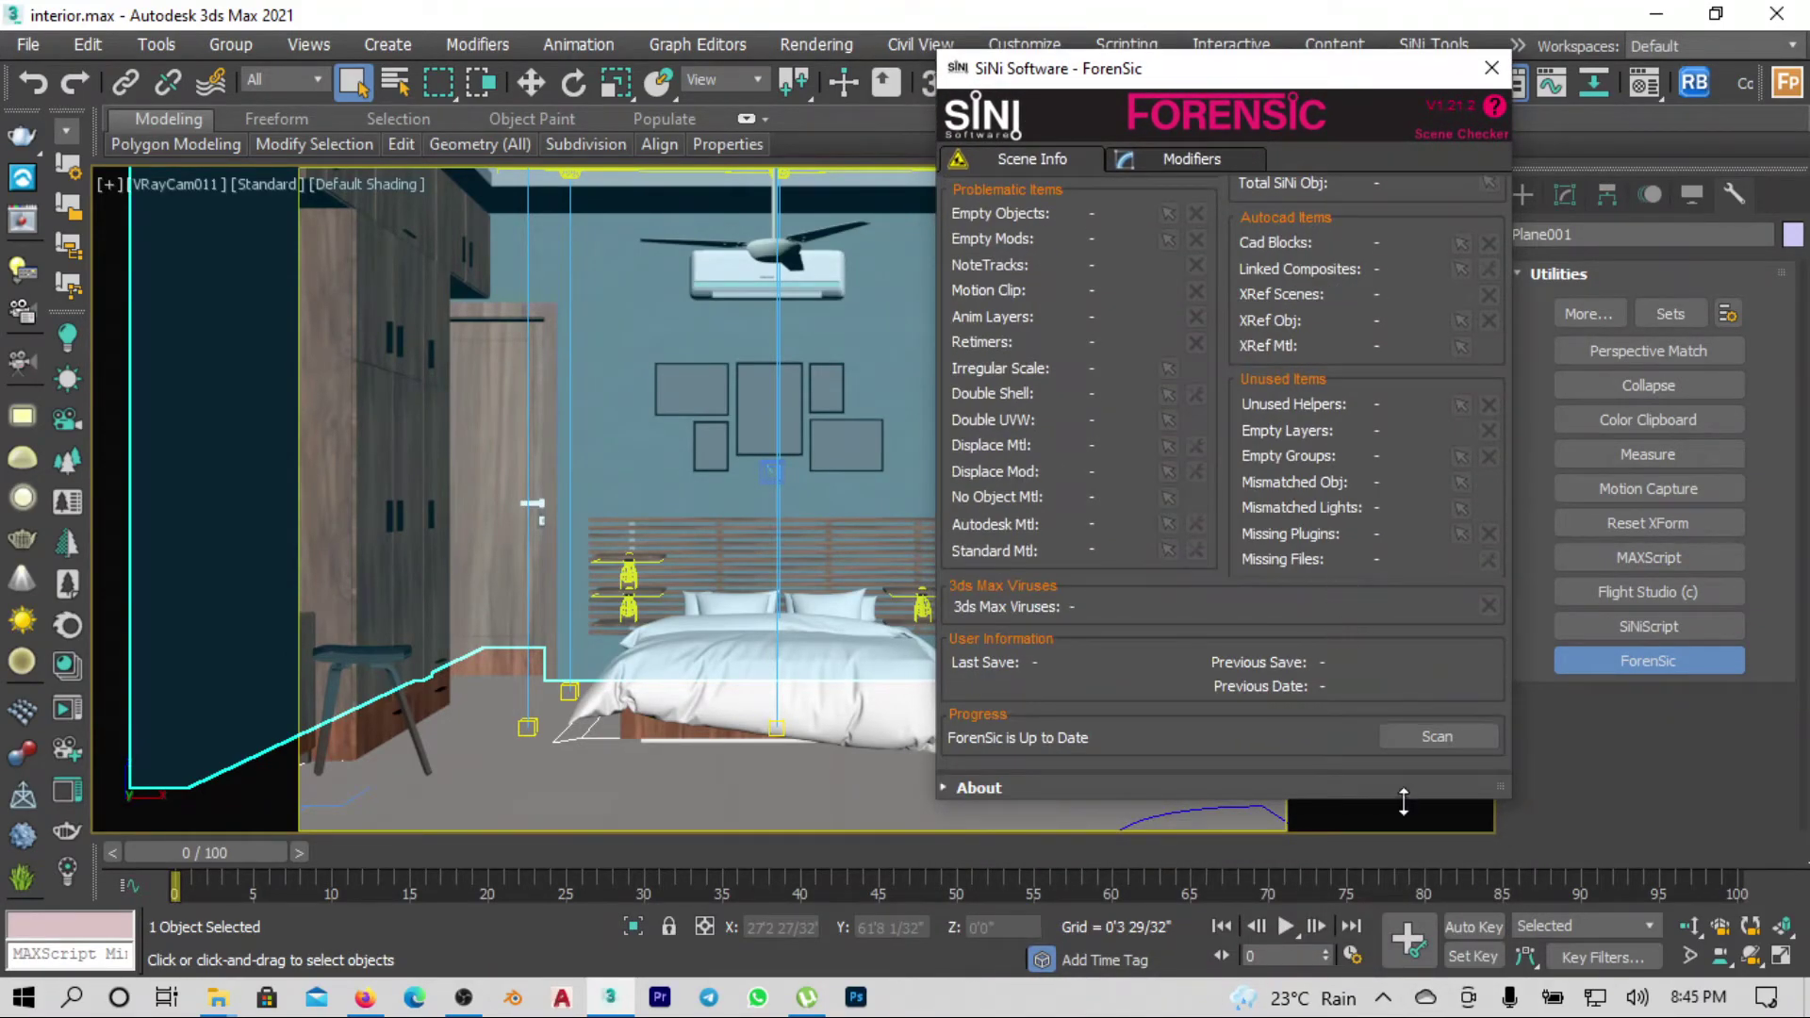
left_click(1421, 745)
left_click_drag(1313, 70, 1237, 150)
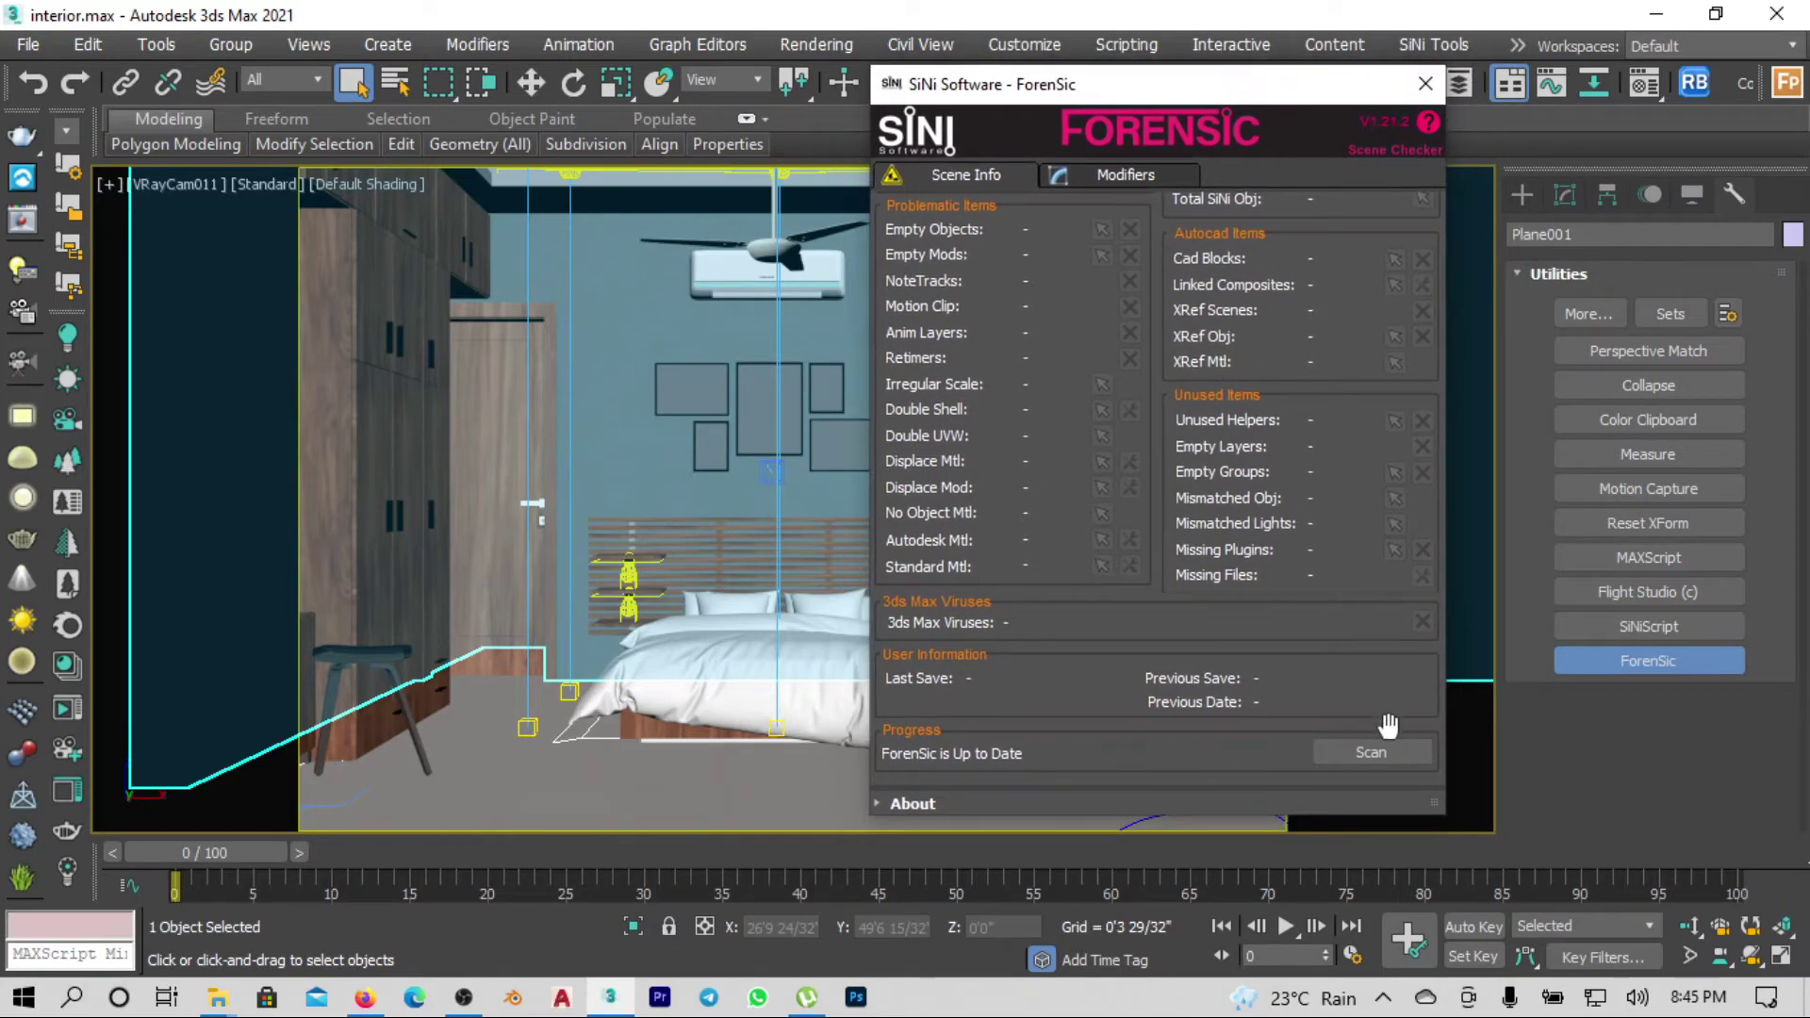
left_click(1389, 757)
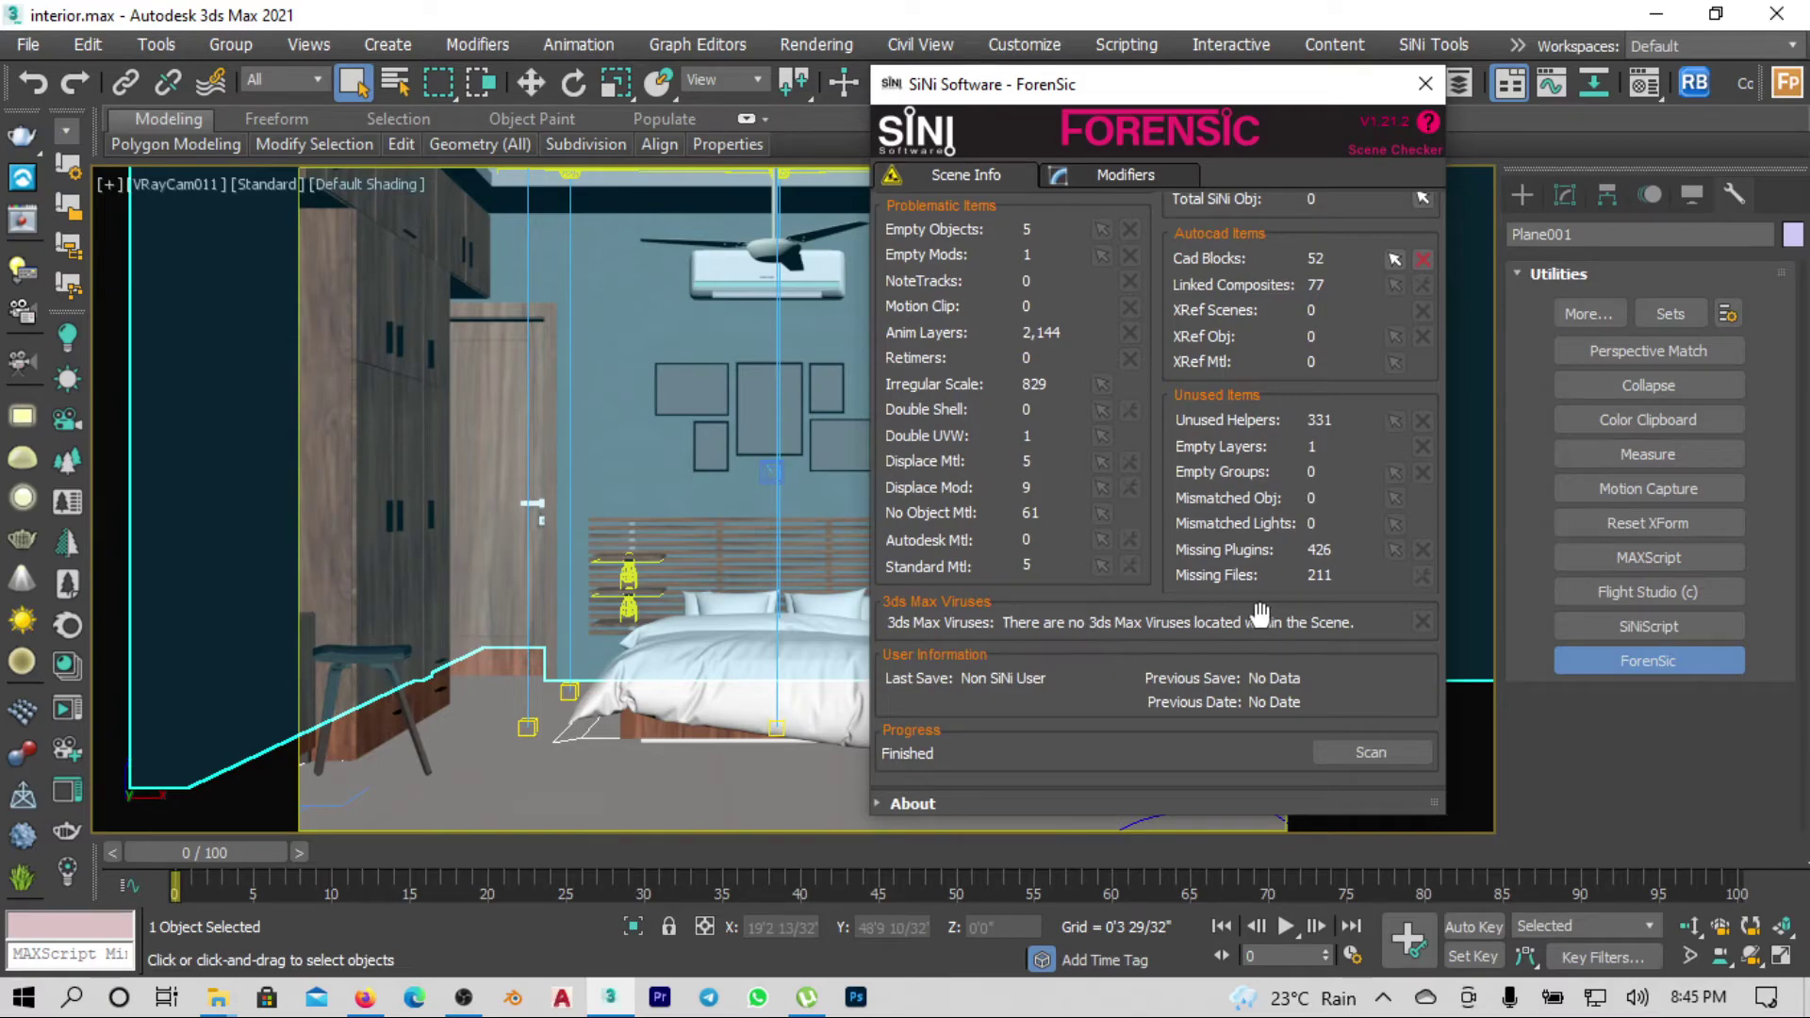
scroll(1258, 509, "up", 2)
scroll(1258, 509, "down", 2)
scroll(1249, 510, "up", 2)
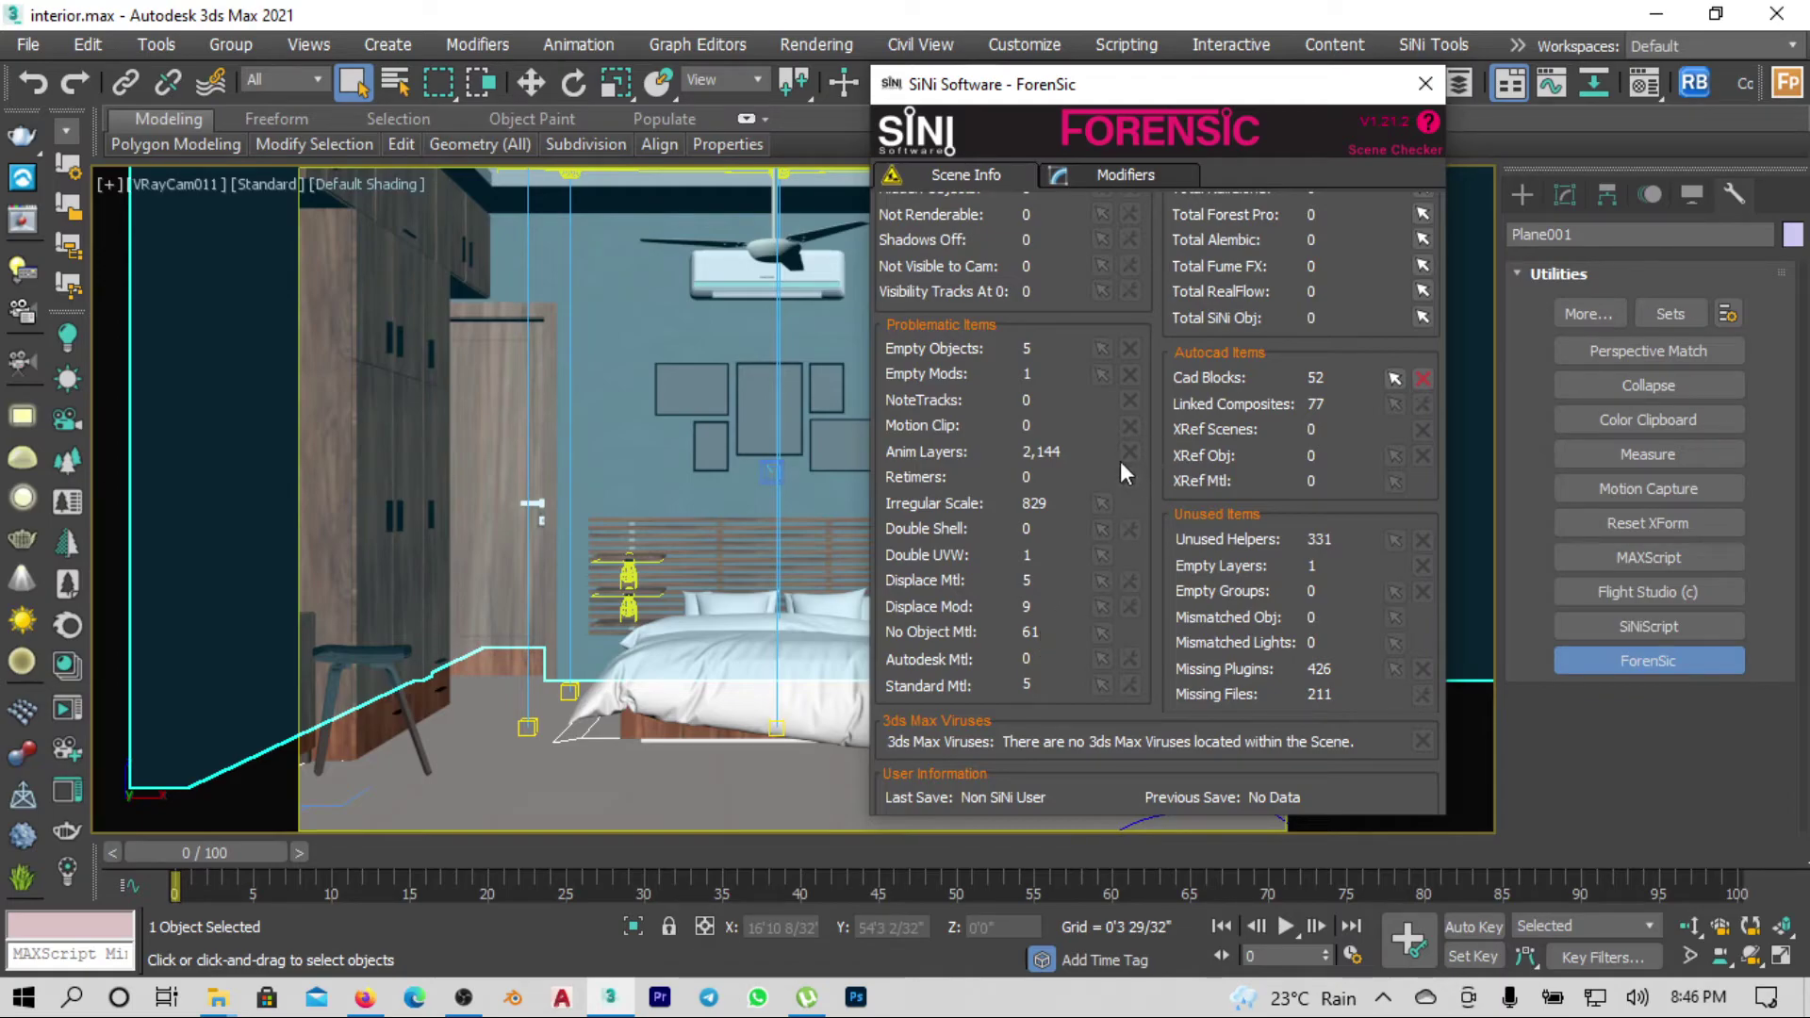
mouse_move(1128, 451)
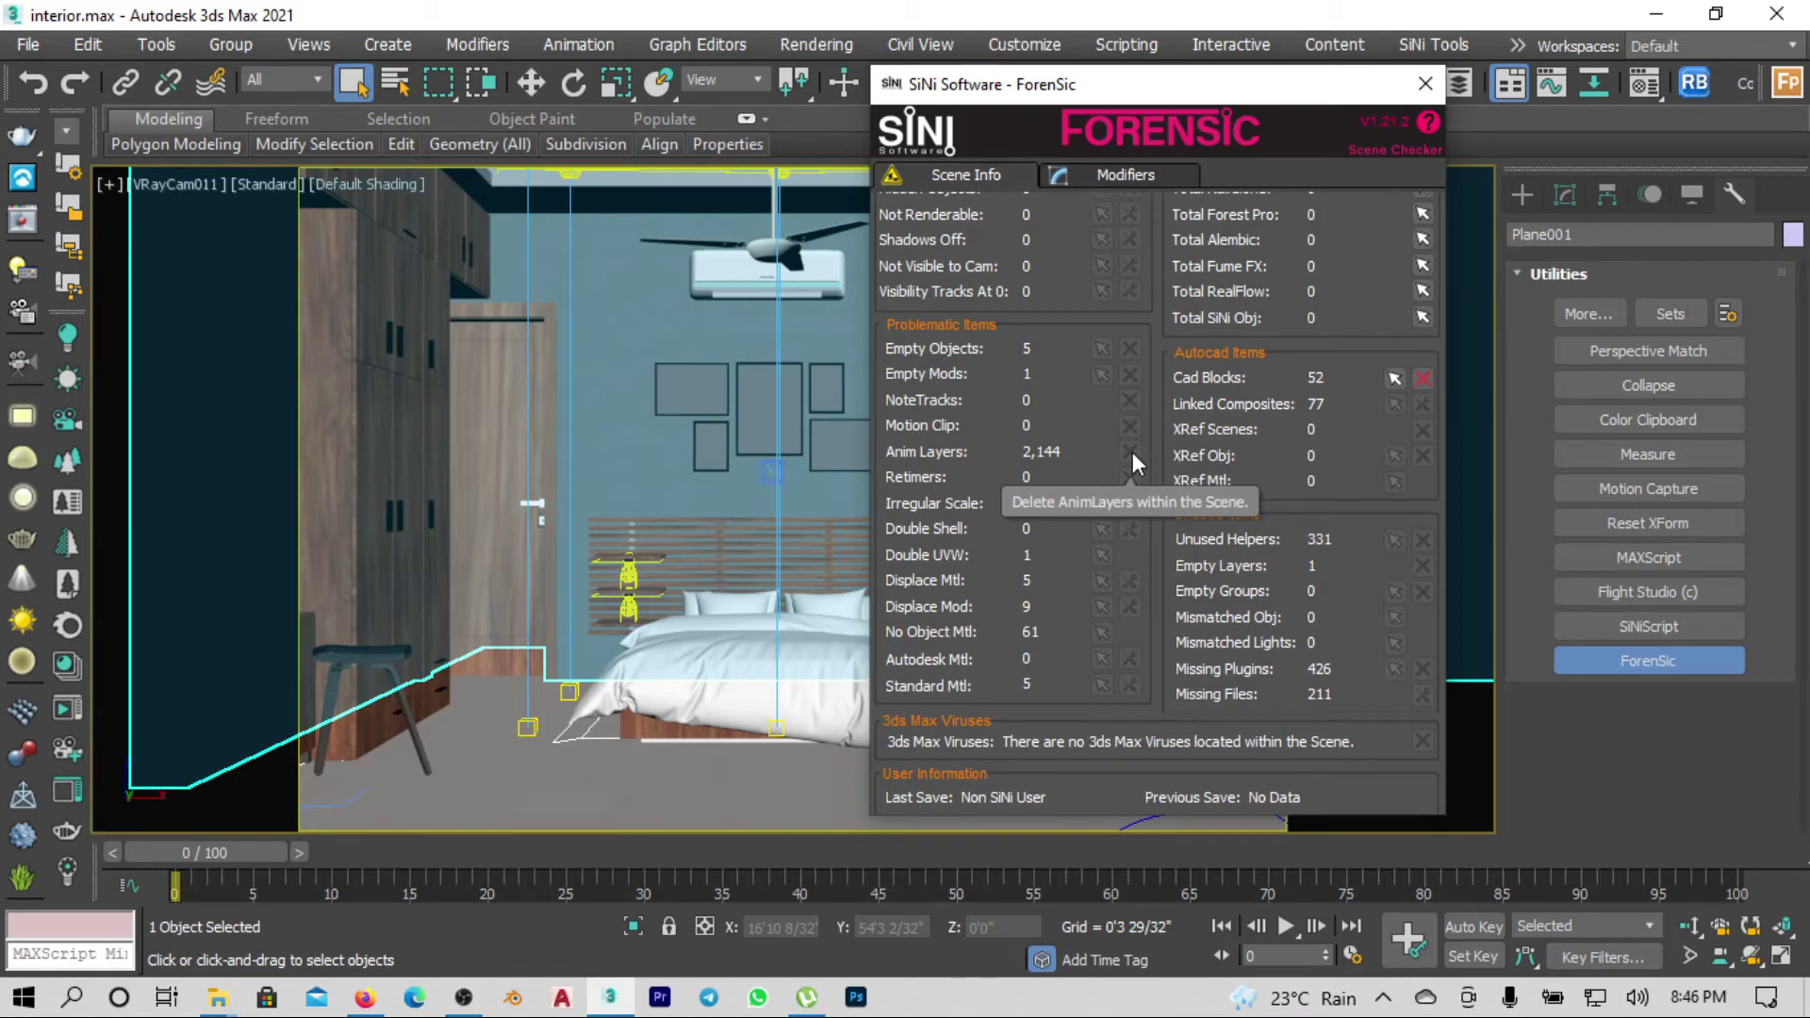
scroll(1172, 573, "down", 3)
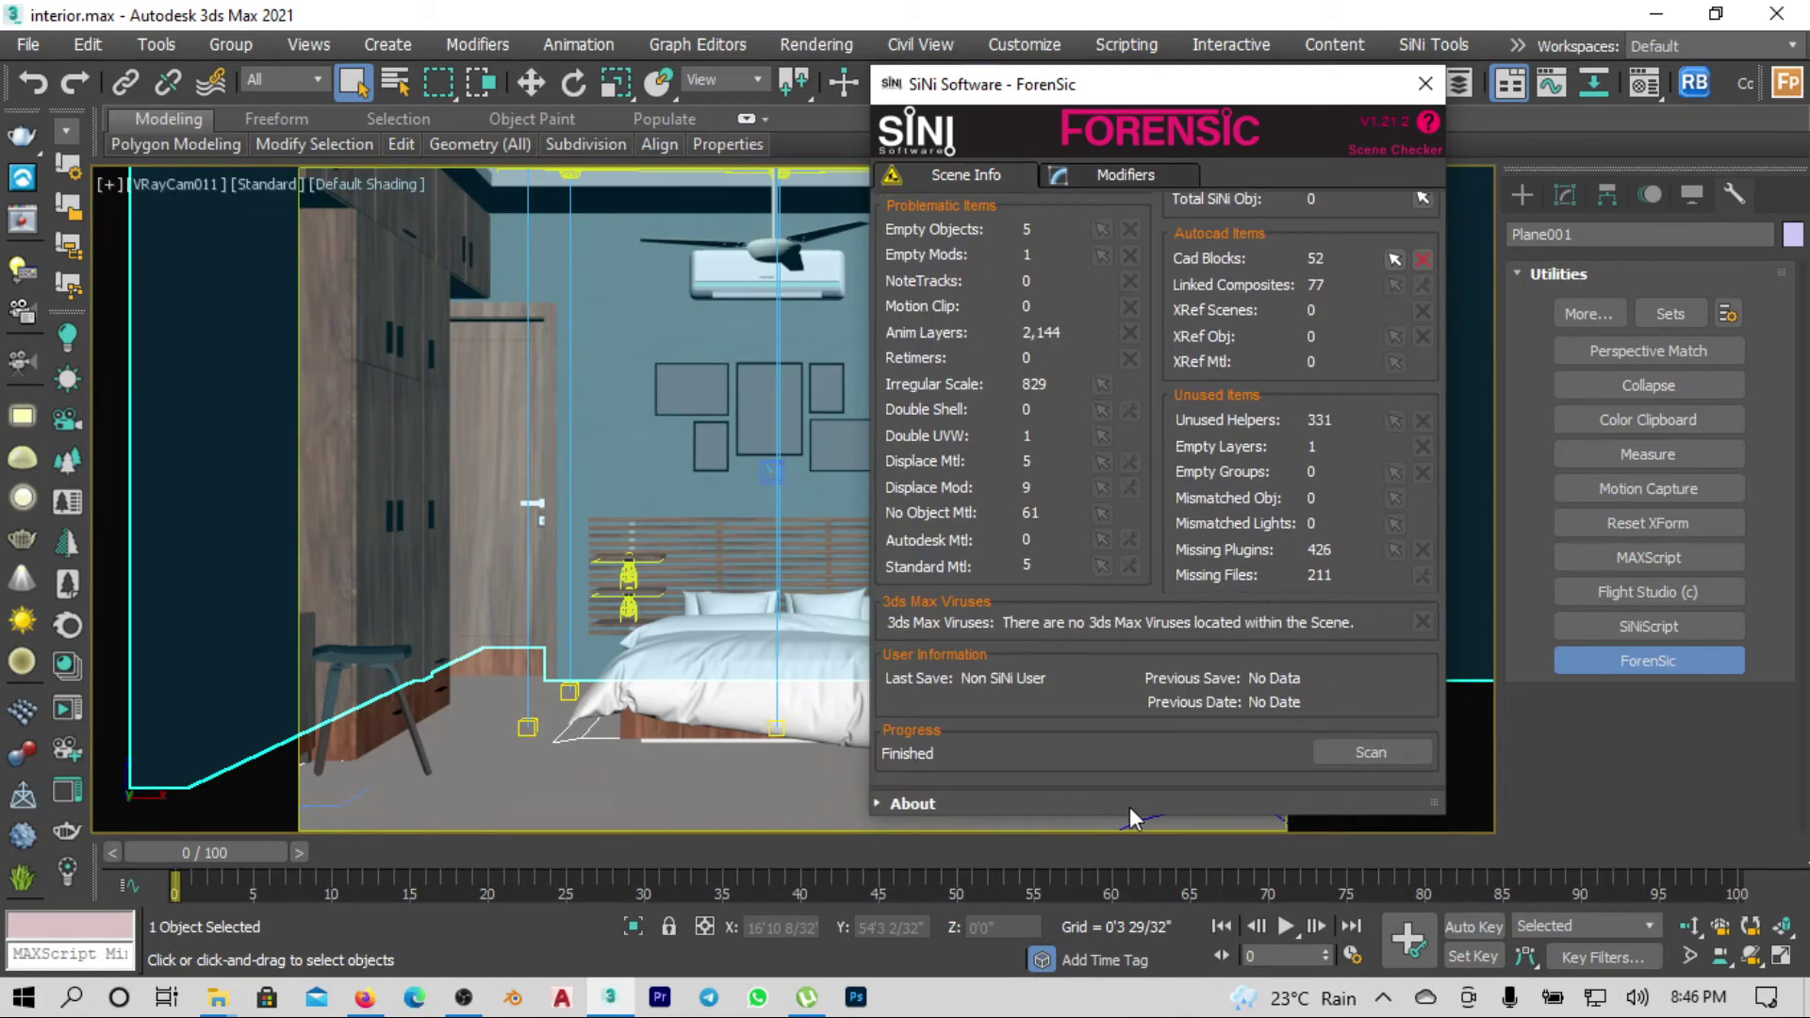
left_click(1426, 83)
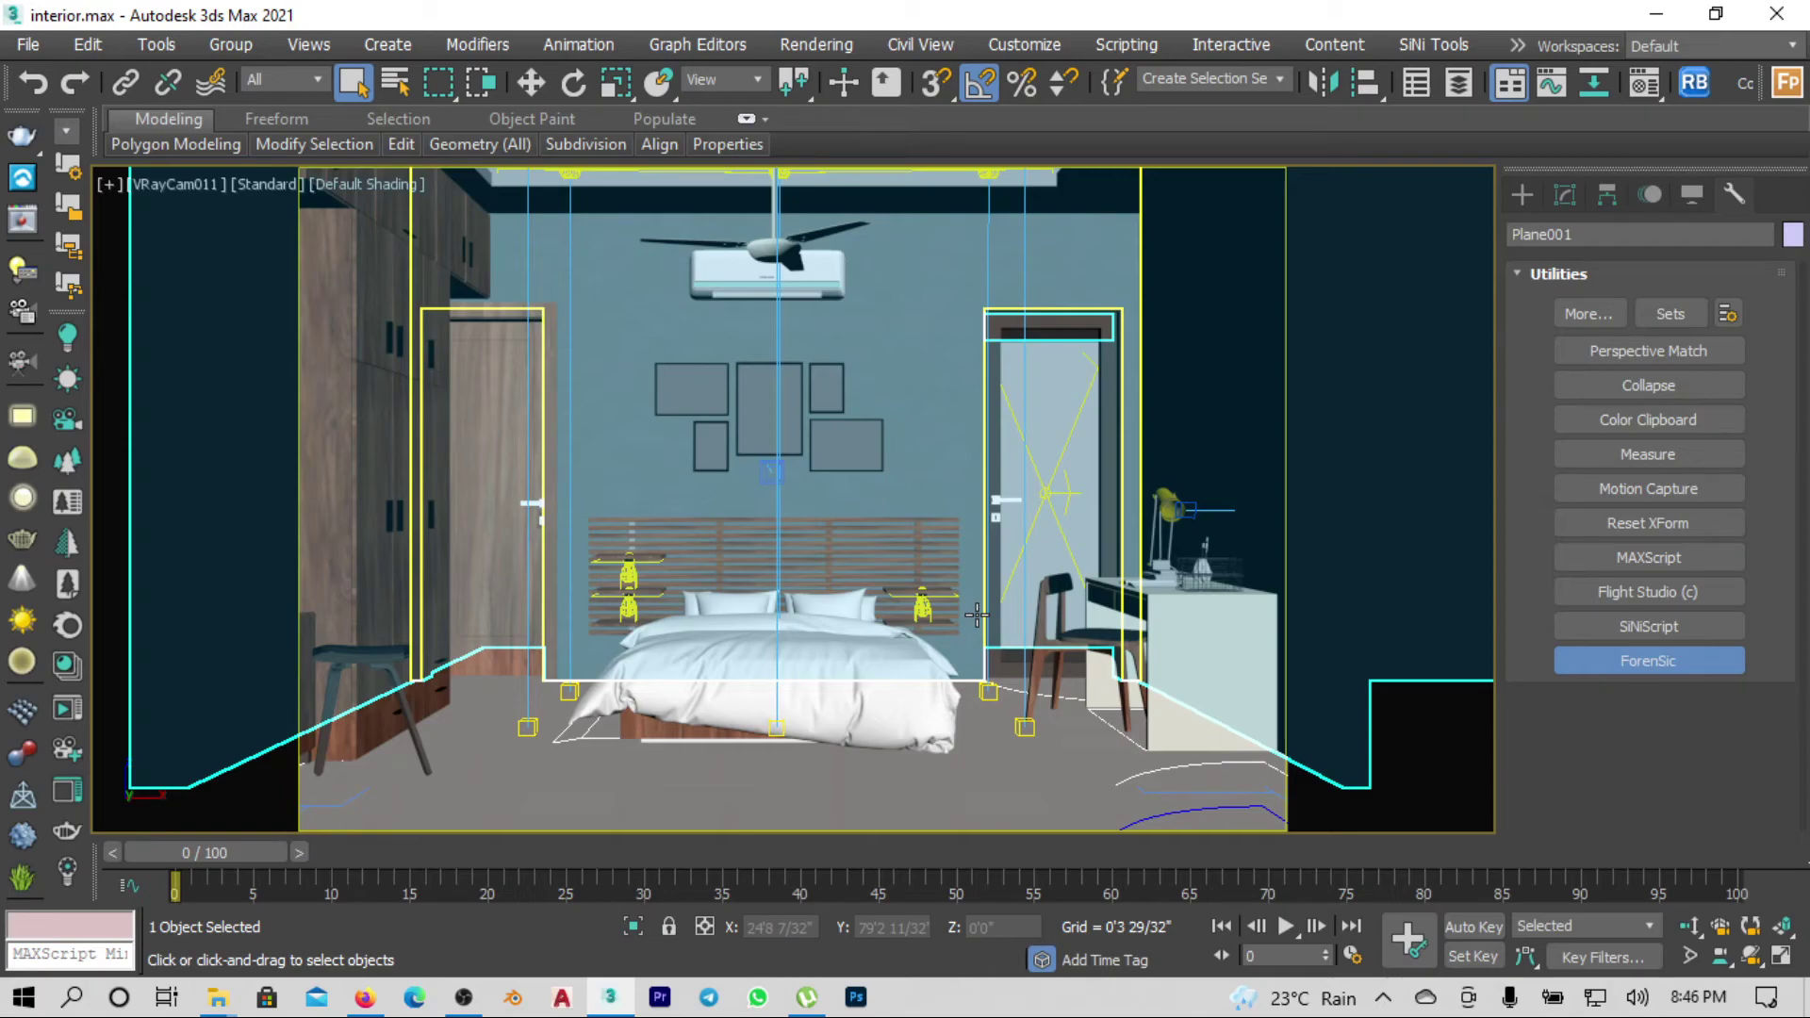
Orbit out in Perspective, then switch the viewport to camera VRayCam007's exterior house view
key("p")
scroll(925, 521, "down", 5)
mouse_move(1010, 606)
middle_mouse_down("alt")
mouse_move(1018, 691)
mouse_move(792, 537)
middle_mouse_up("alt")
scroll(792, 537, "up", 3)
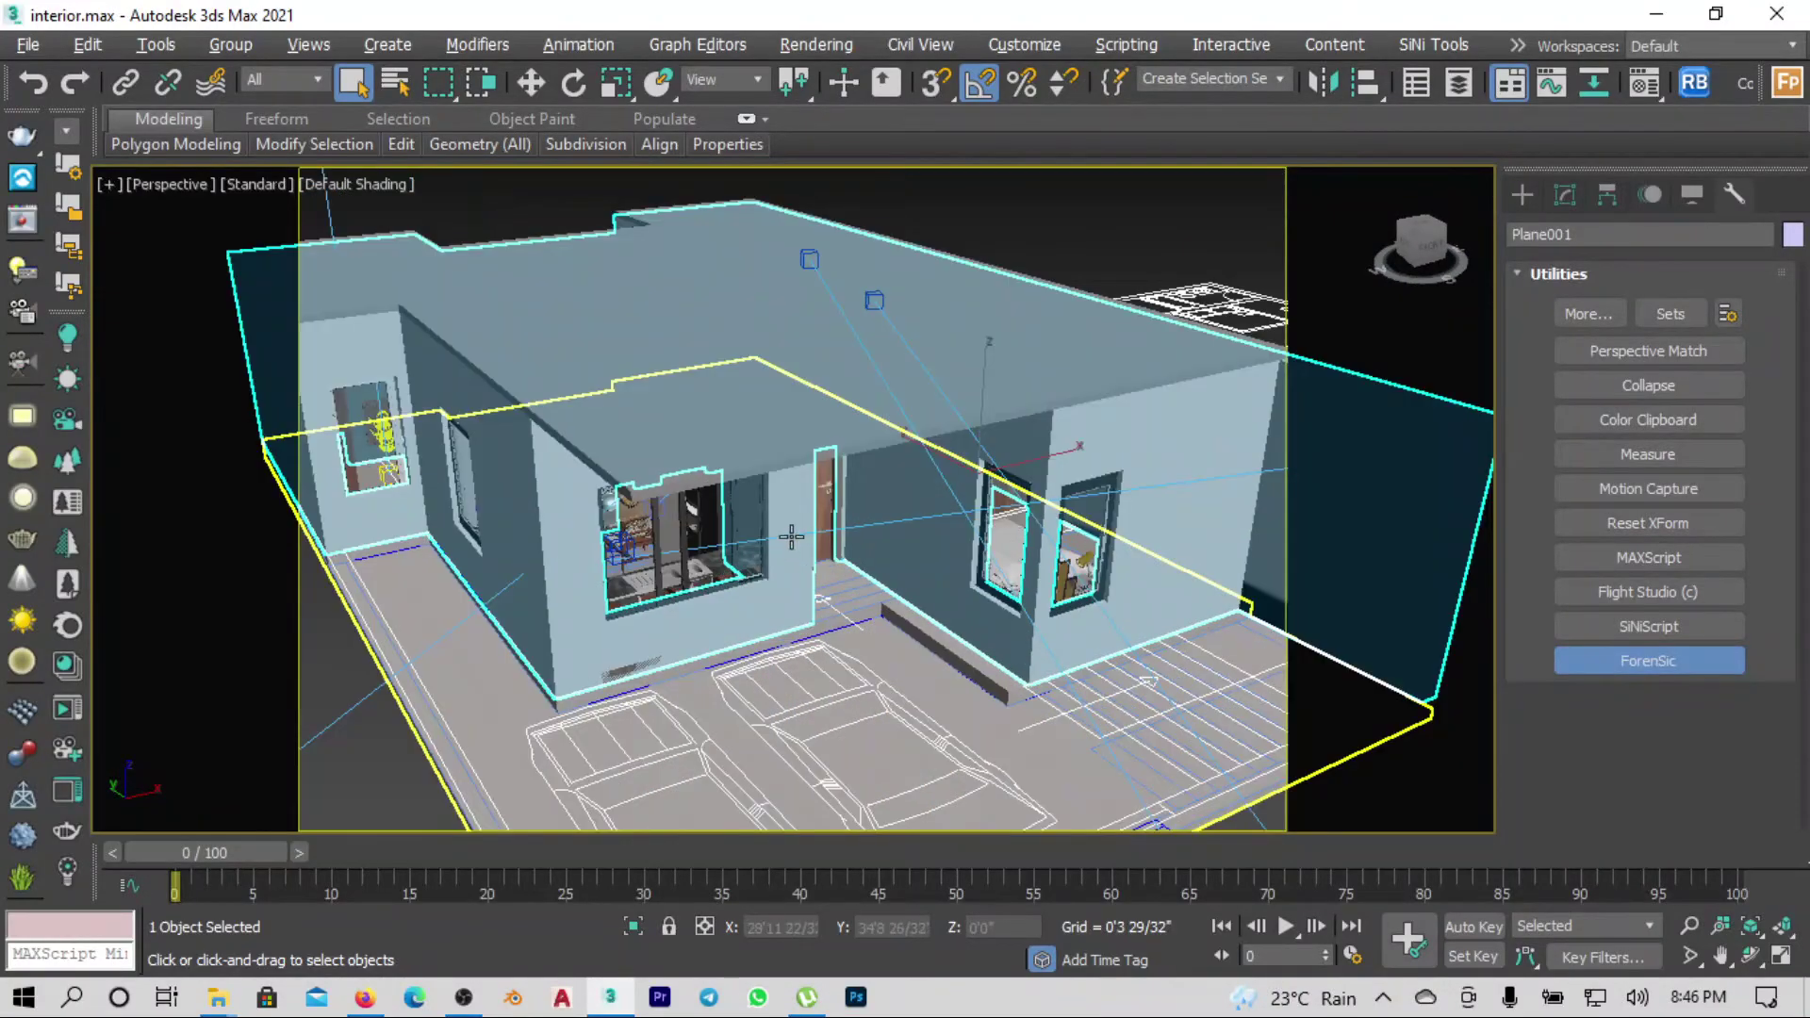
scroll(792, 538, "down", 3)
key("c")
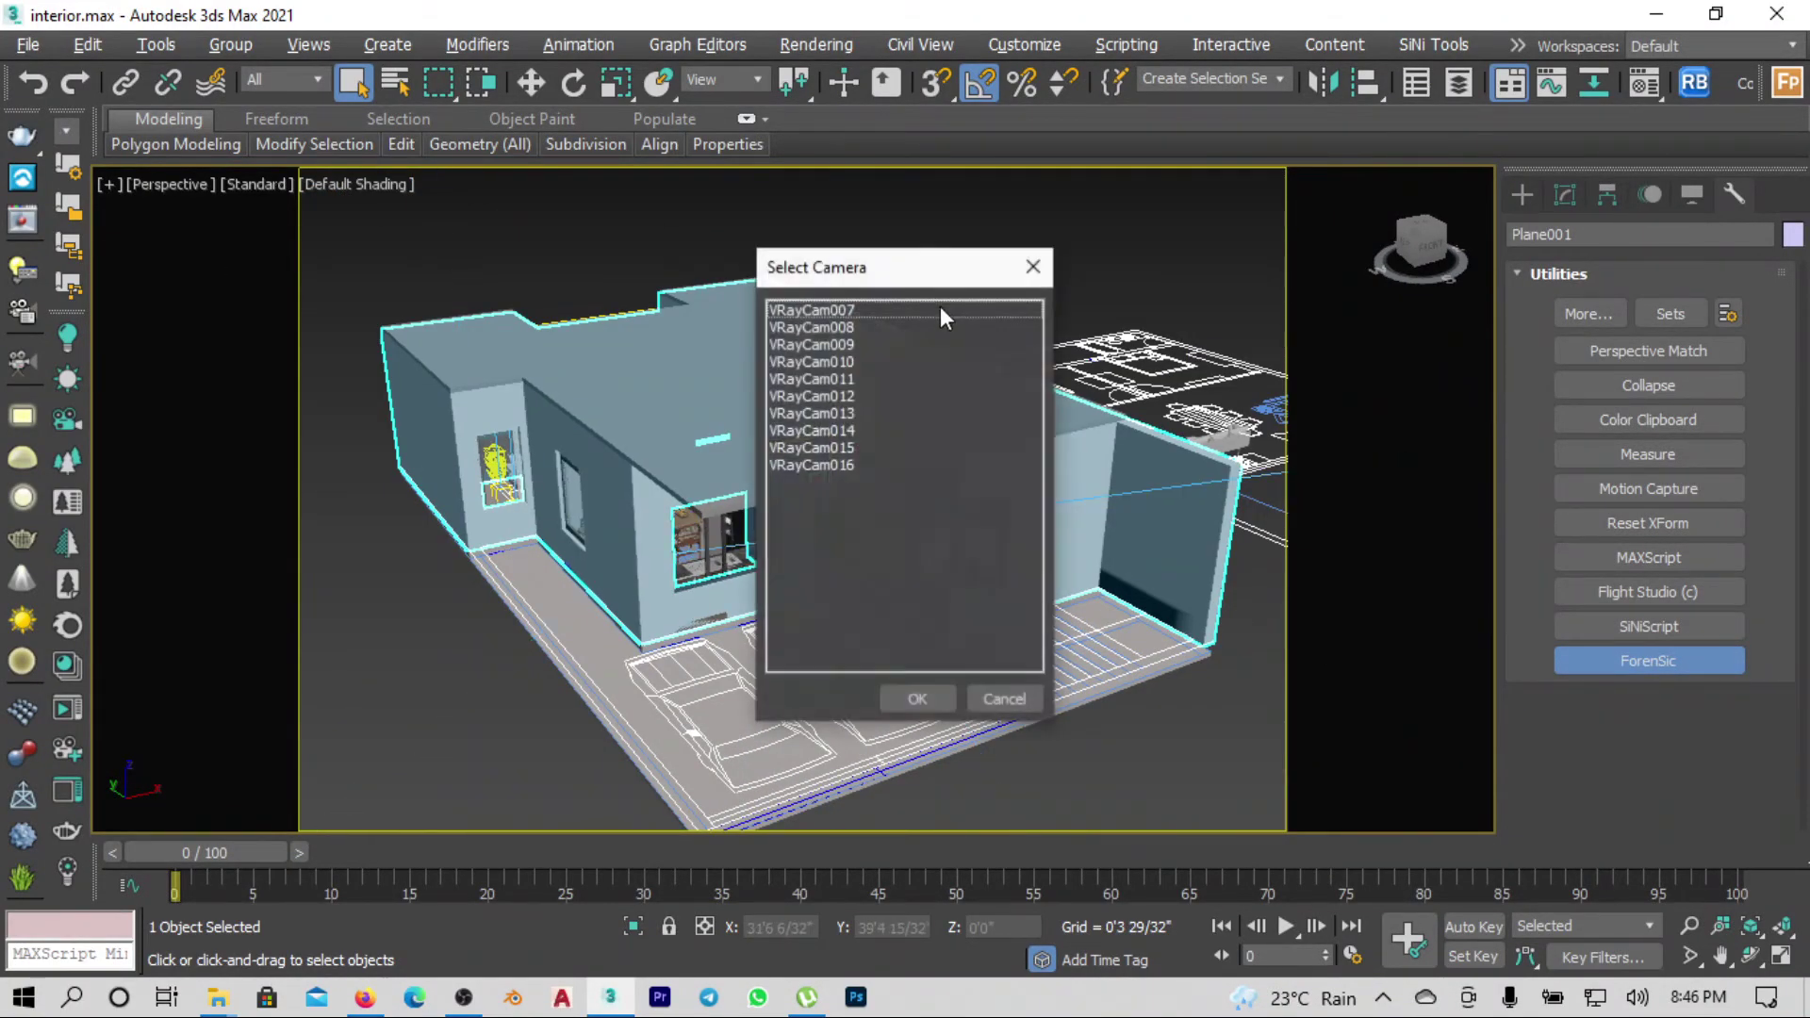
double_click(843, 309)
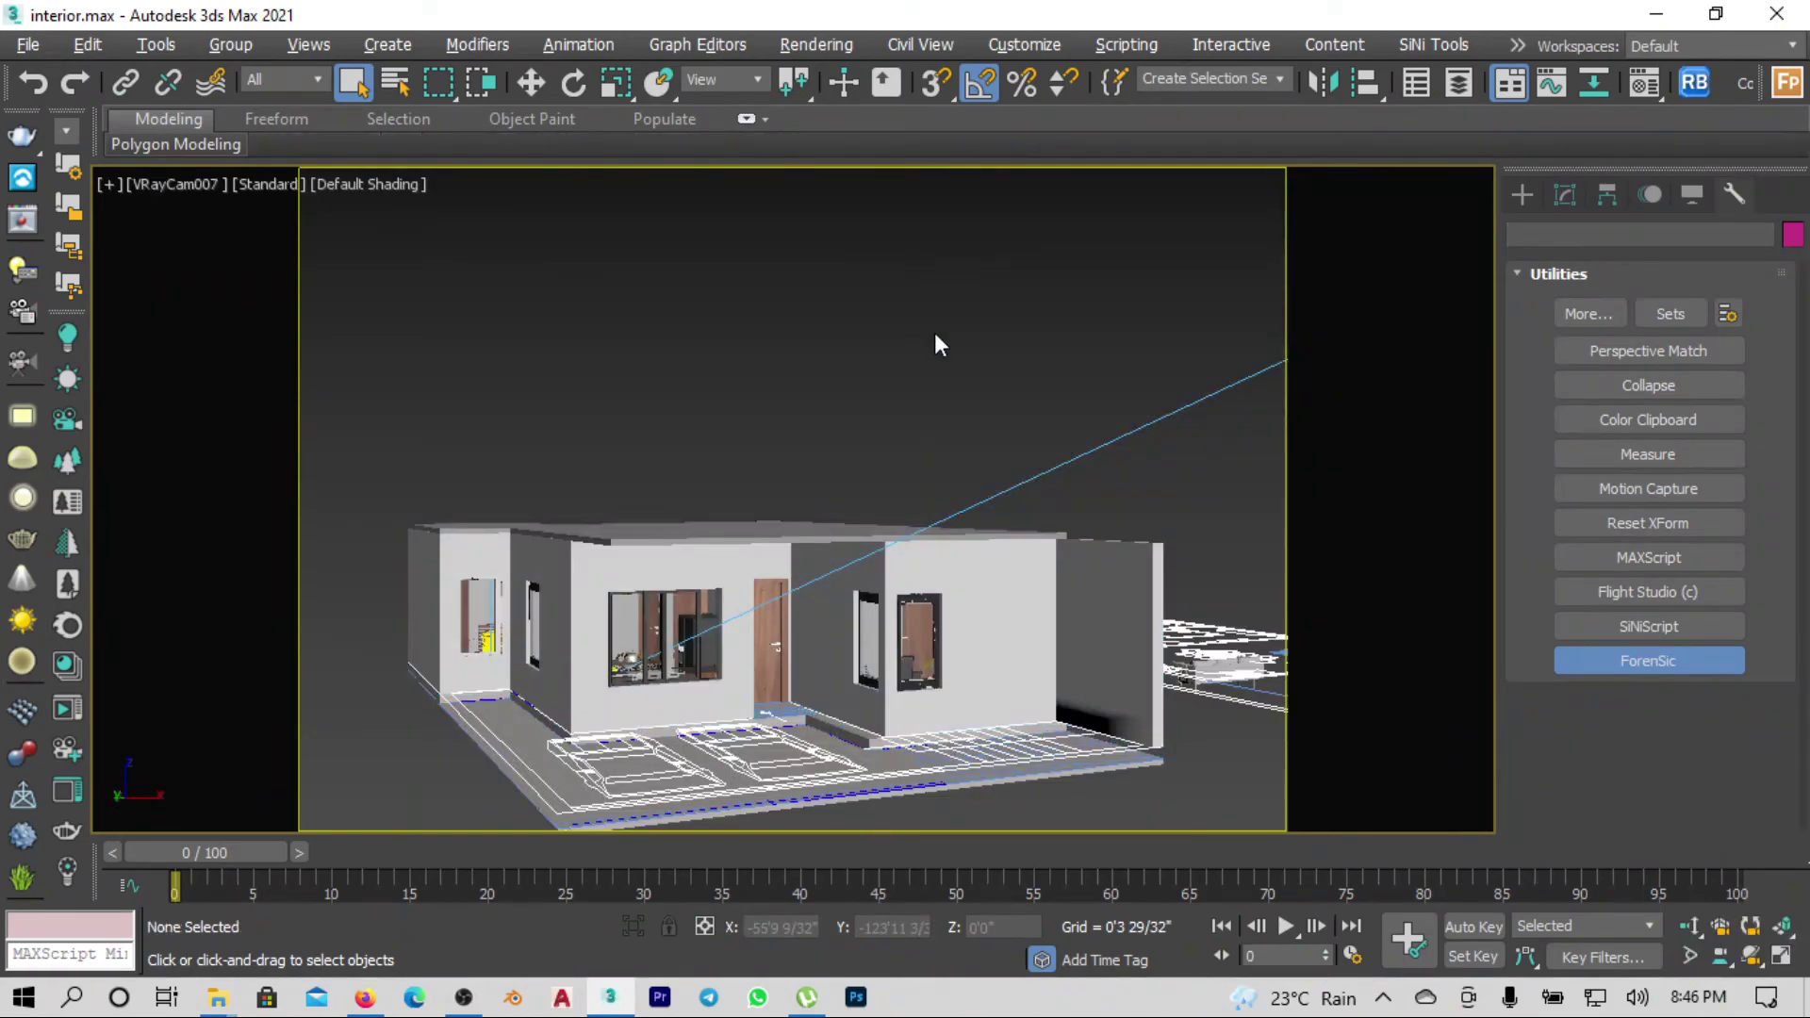